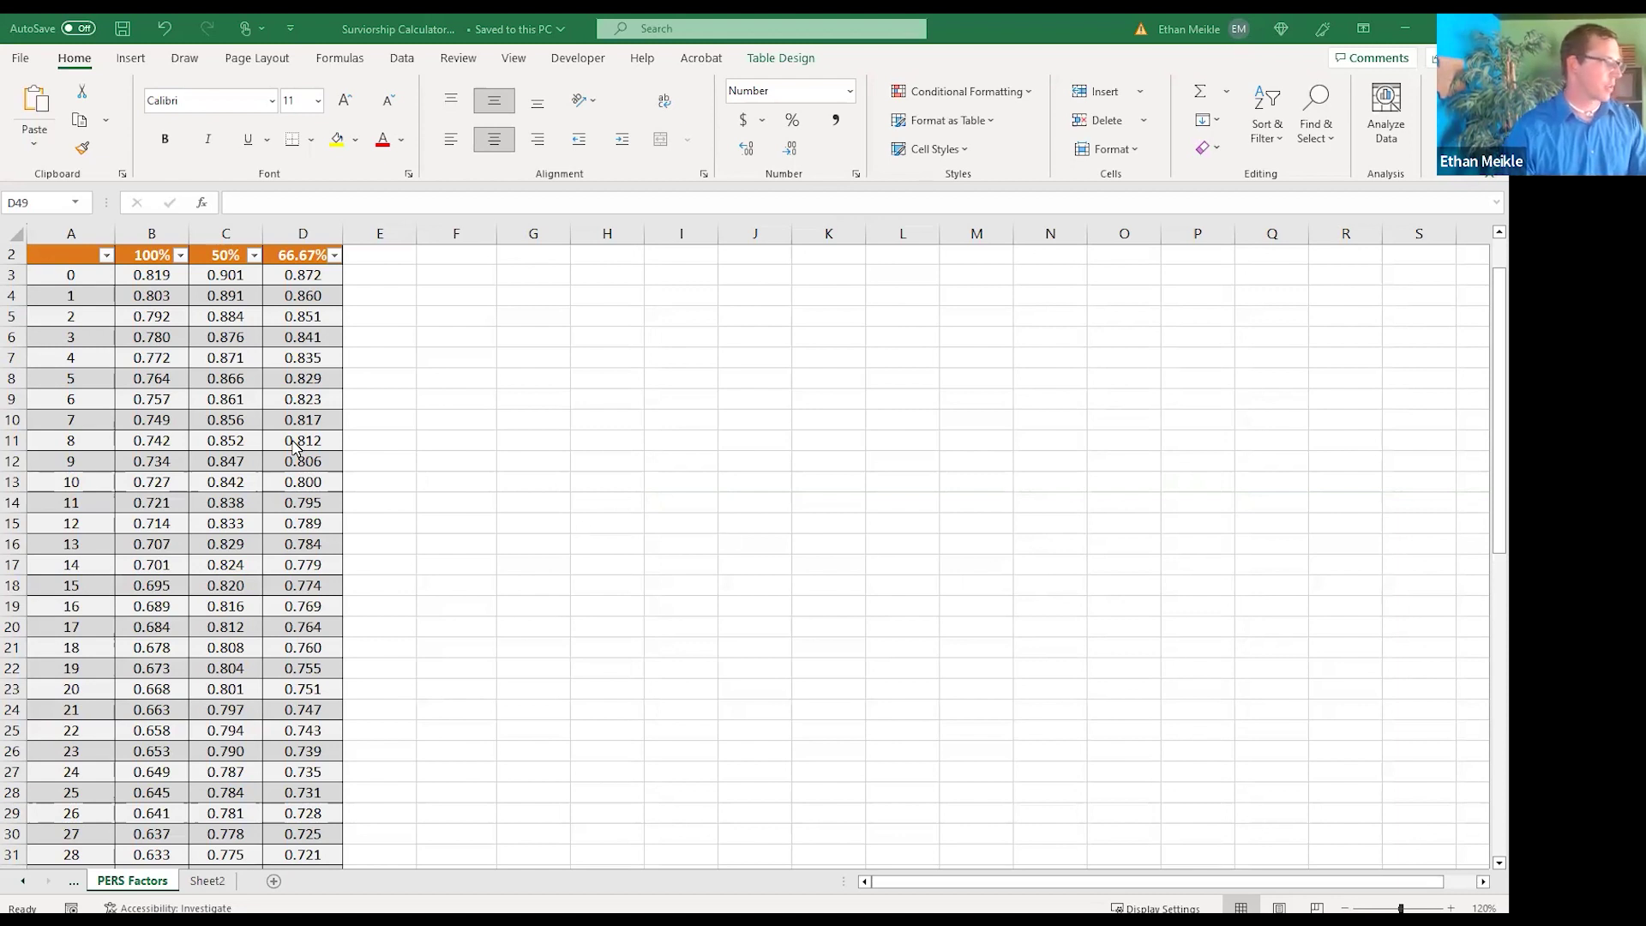
Widen the Spouse Benefit column on the Option 2 Vs Option 4 sheet to fit its amounts
scroll(296, 448, up, 1)
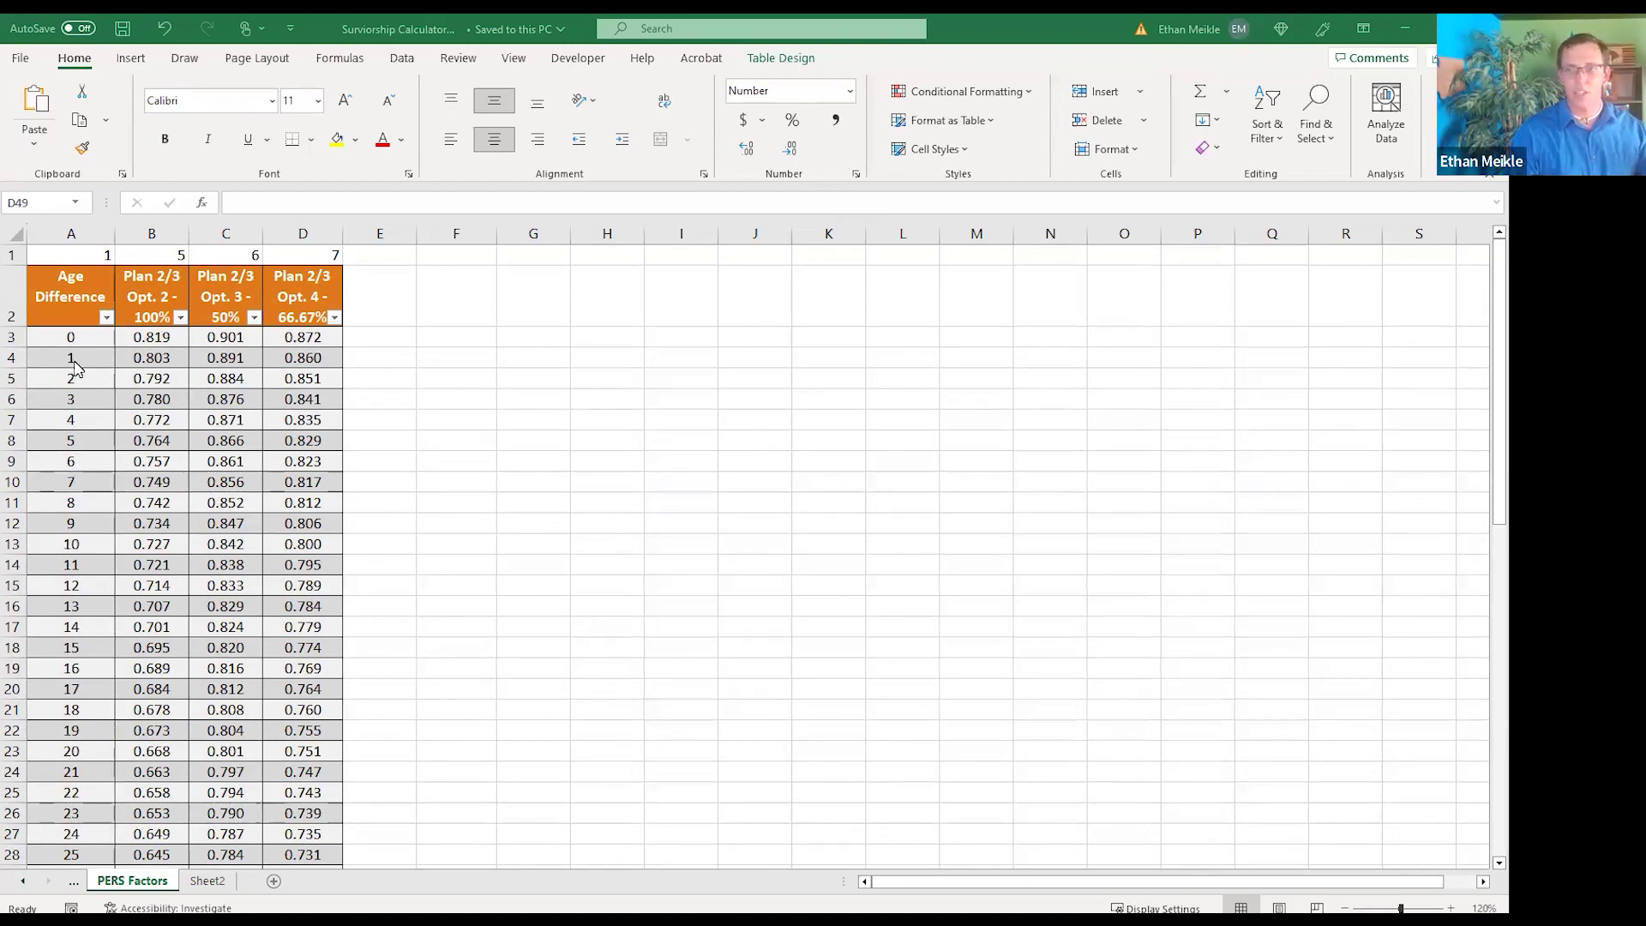
click(76, 886)
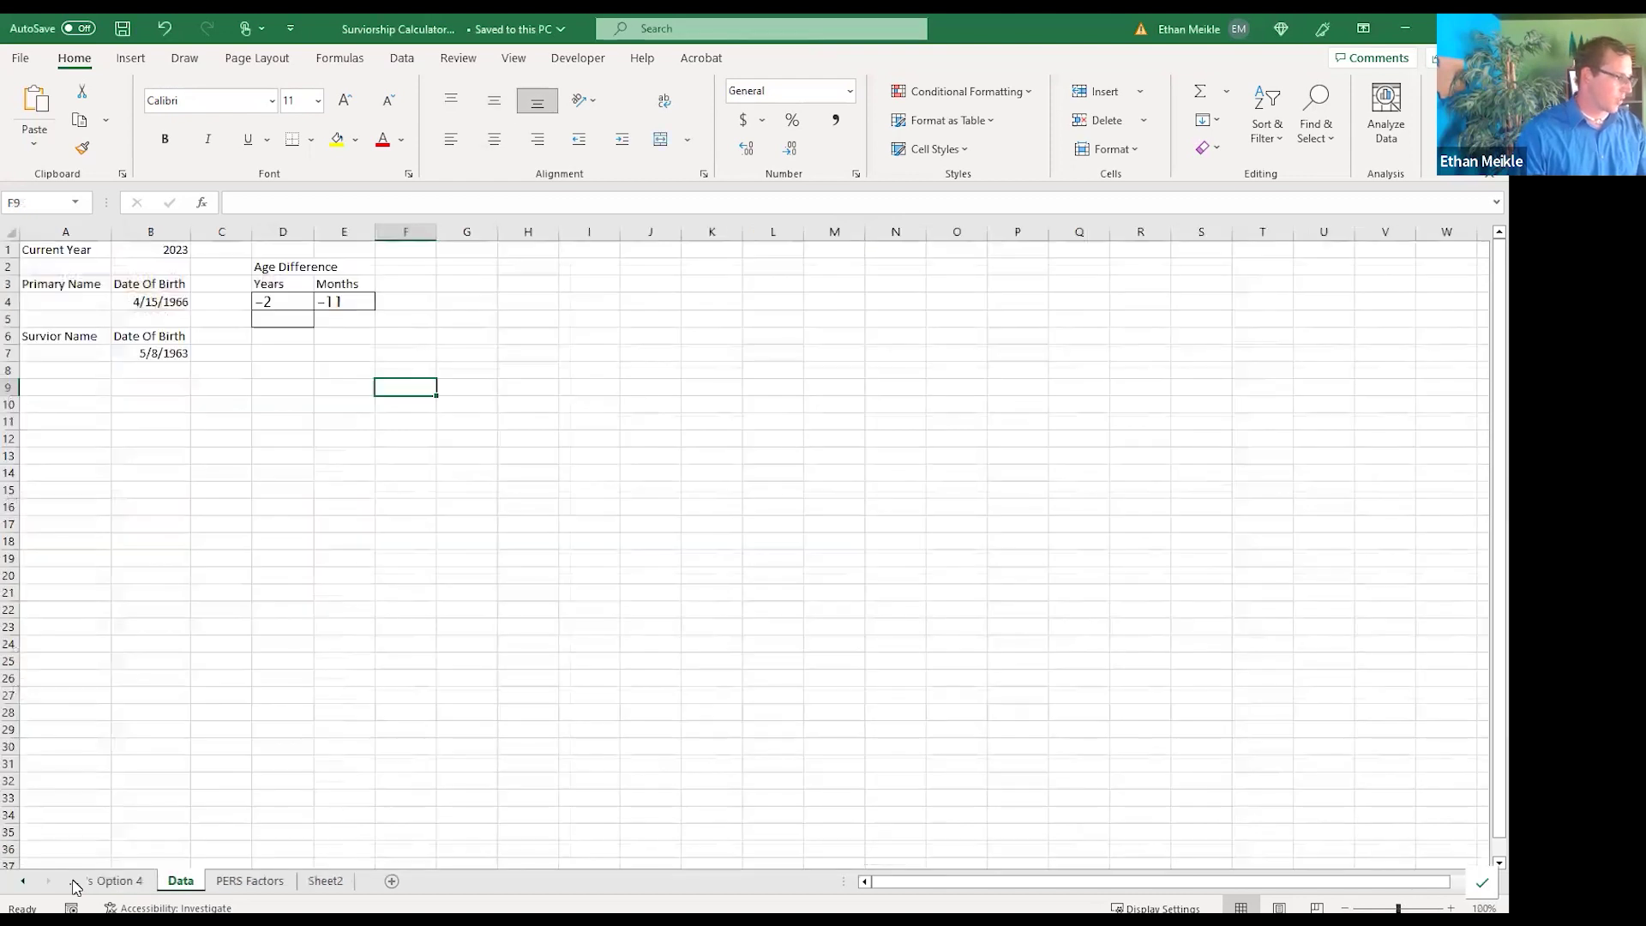
key(ctrl+Page_Up)
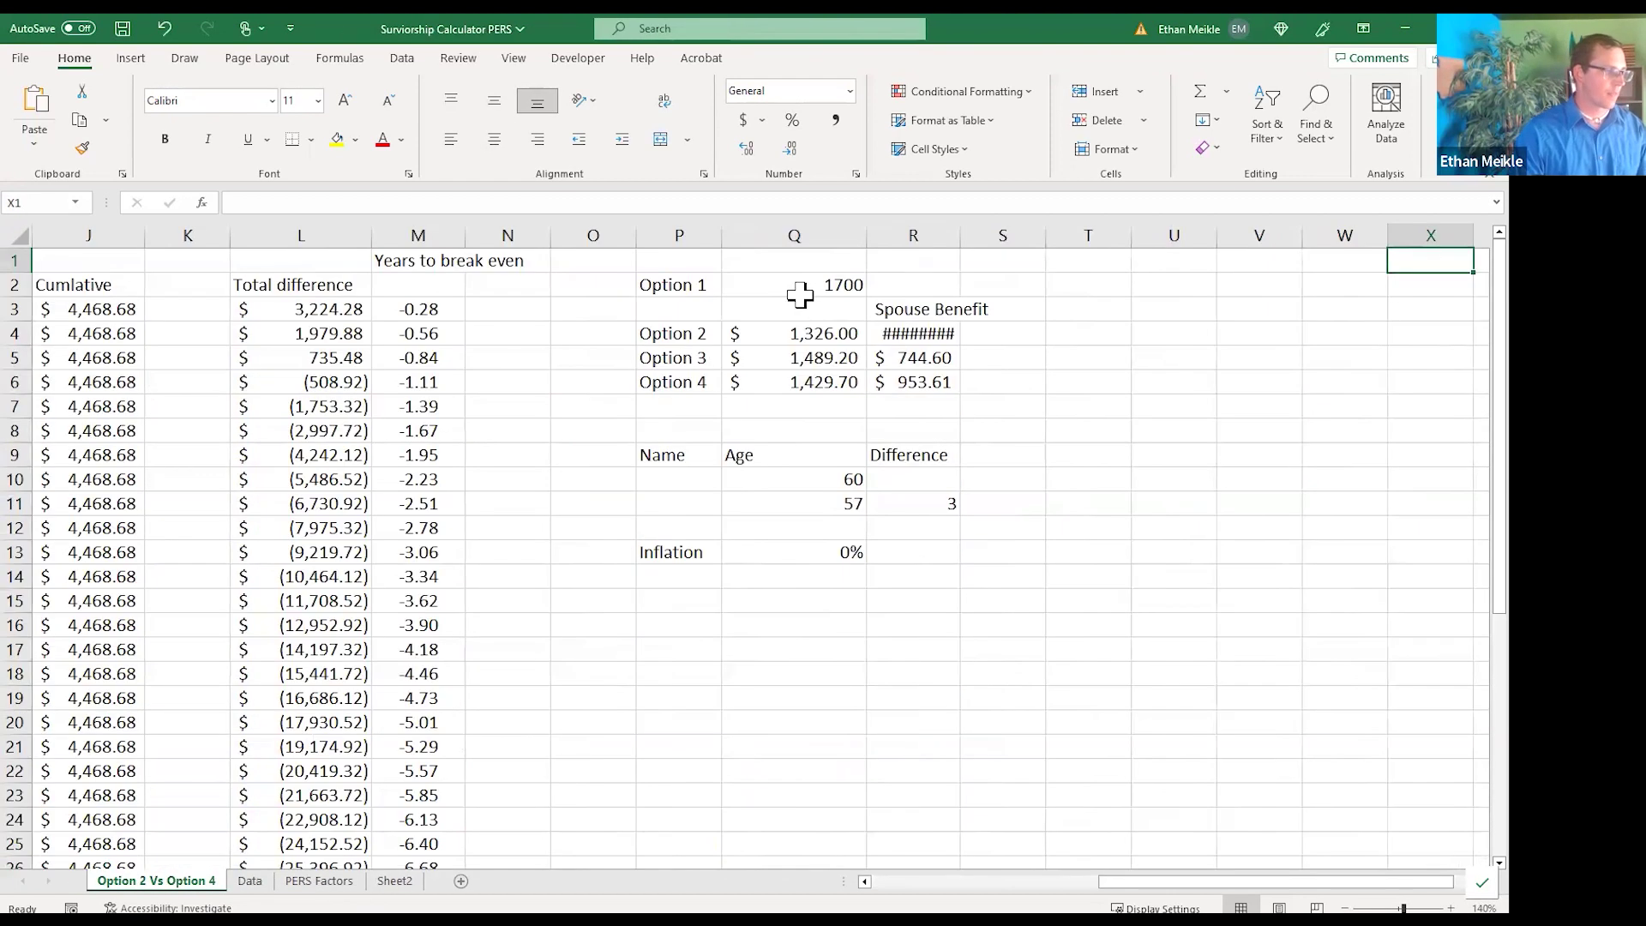
click(802, 292)
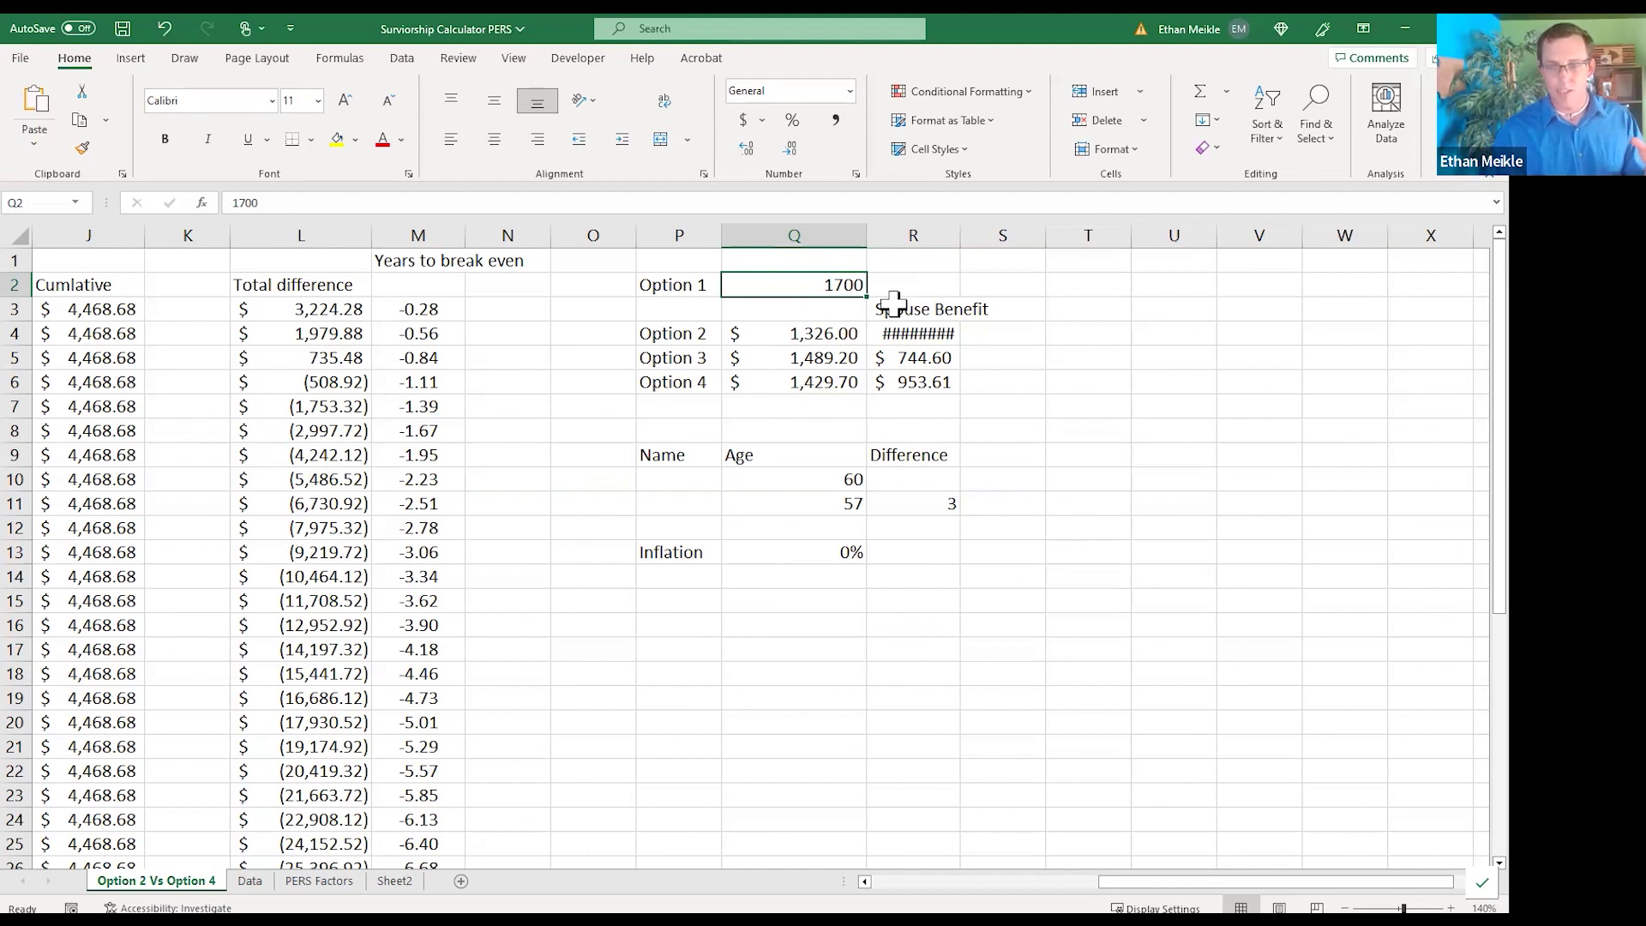
double_click(961, 235)
Examine the PERS Factors table's option columns and the Option 2 factor for an age difference of 3
click(319, 880)
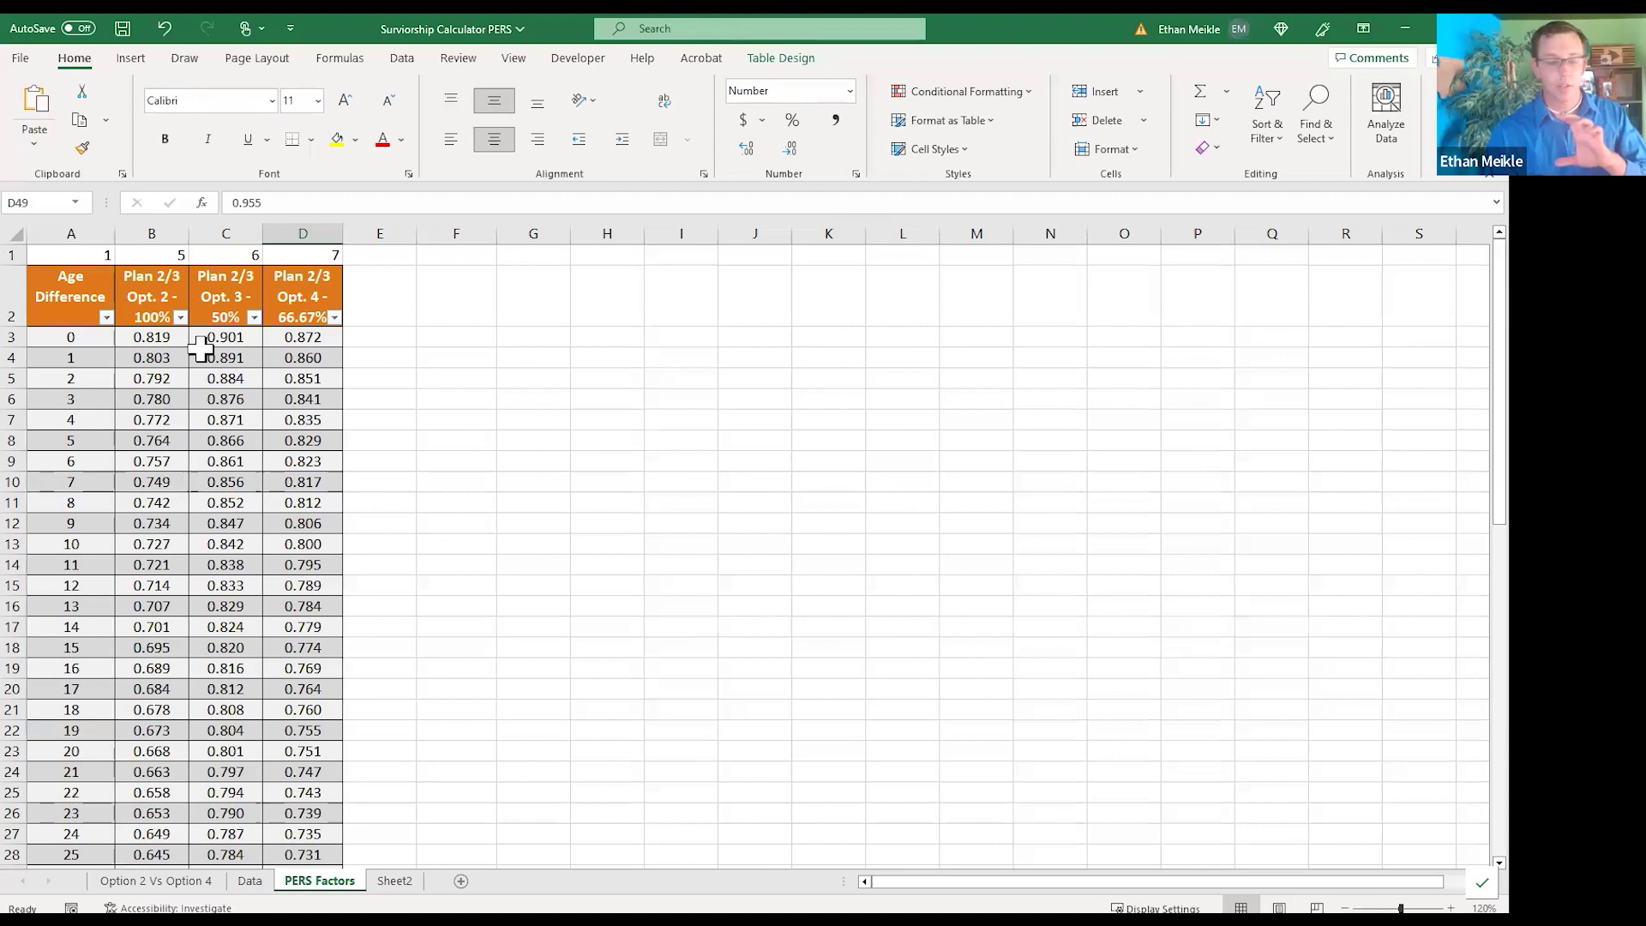
click(226, 316)
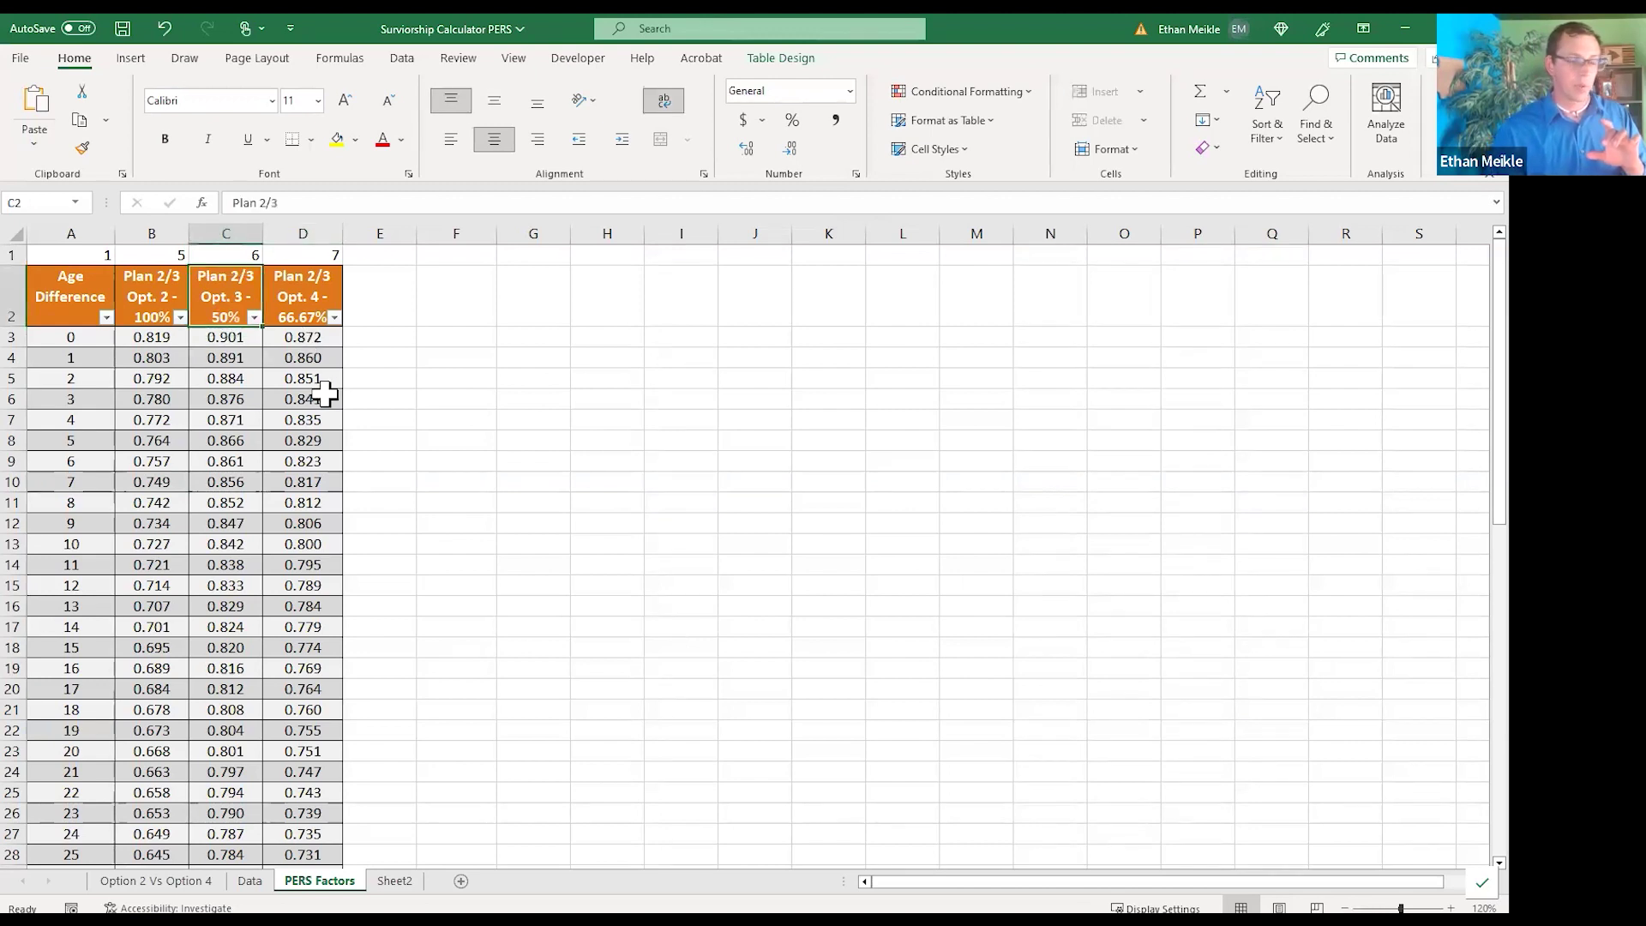
click(300, 289)
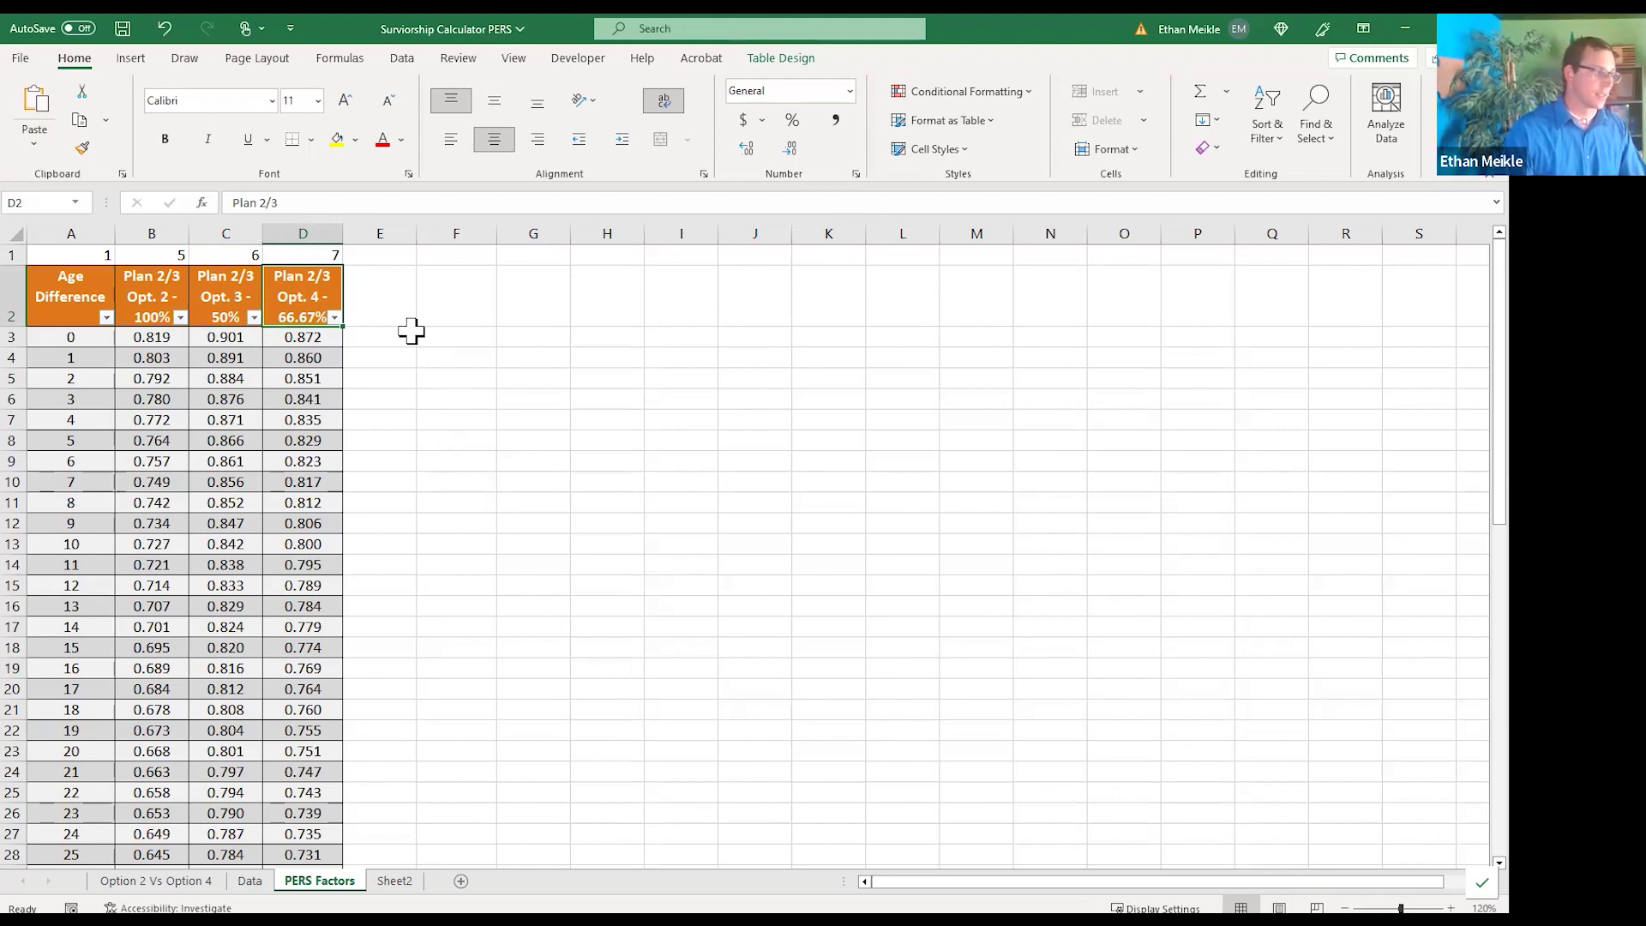
click(148, 357)
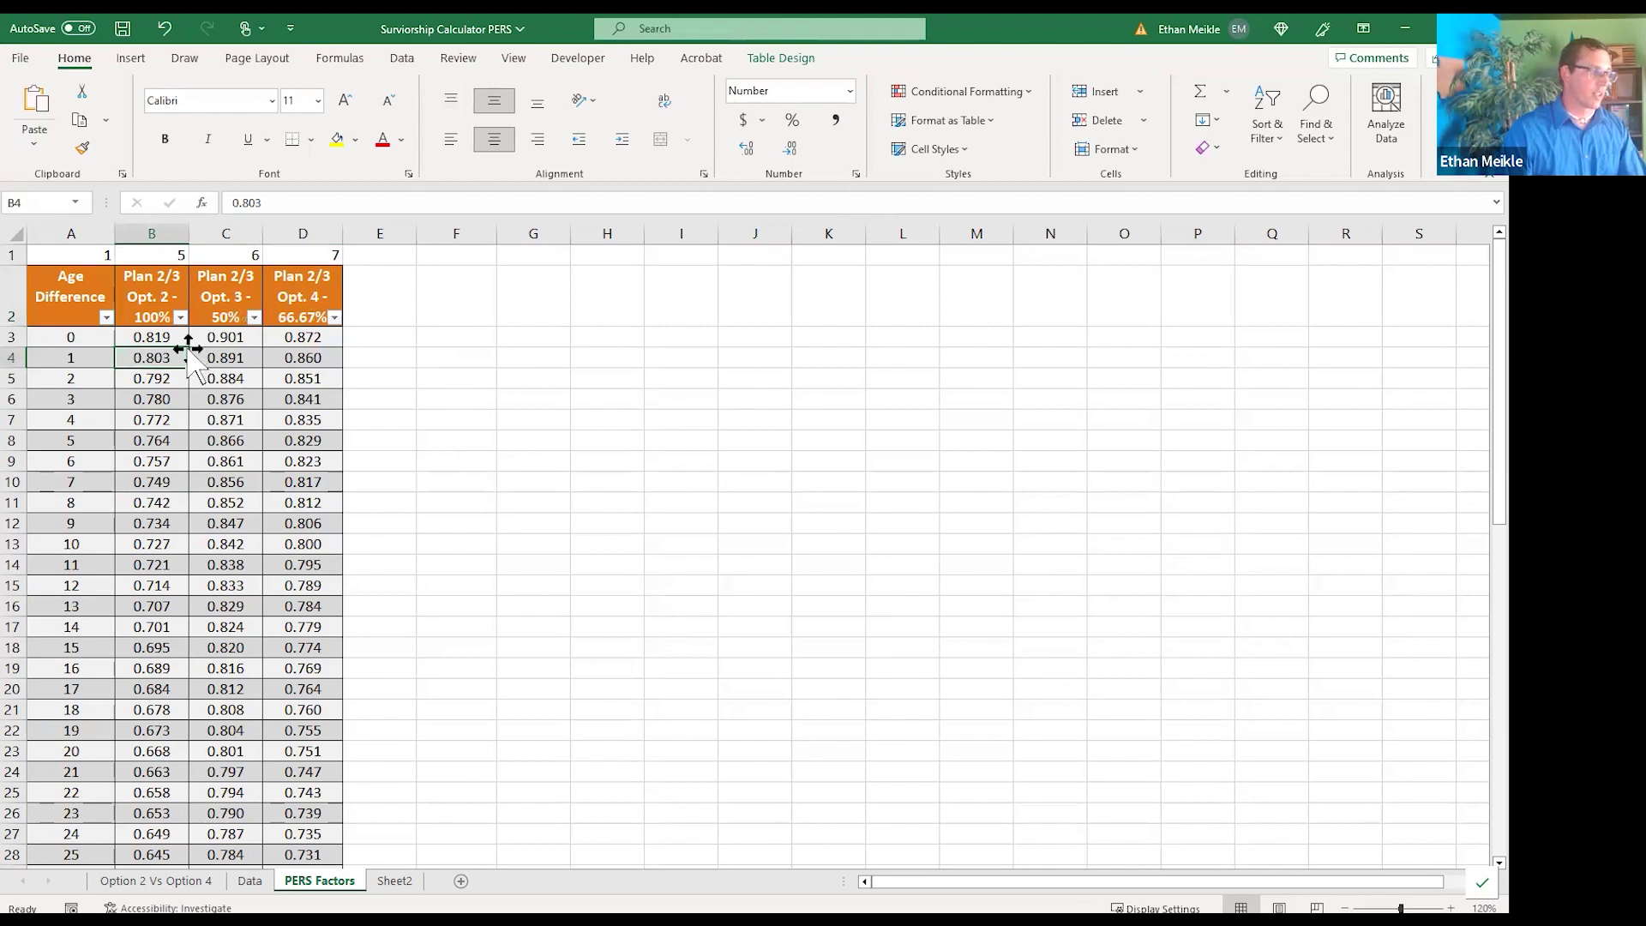
click(163, 396)
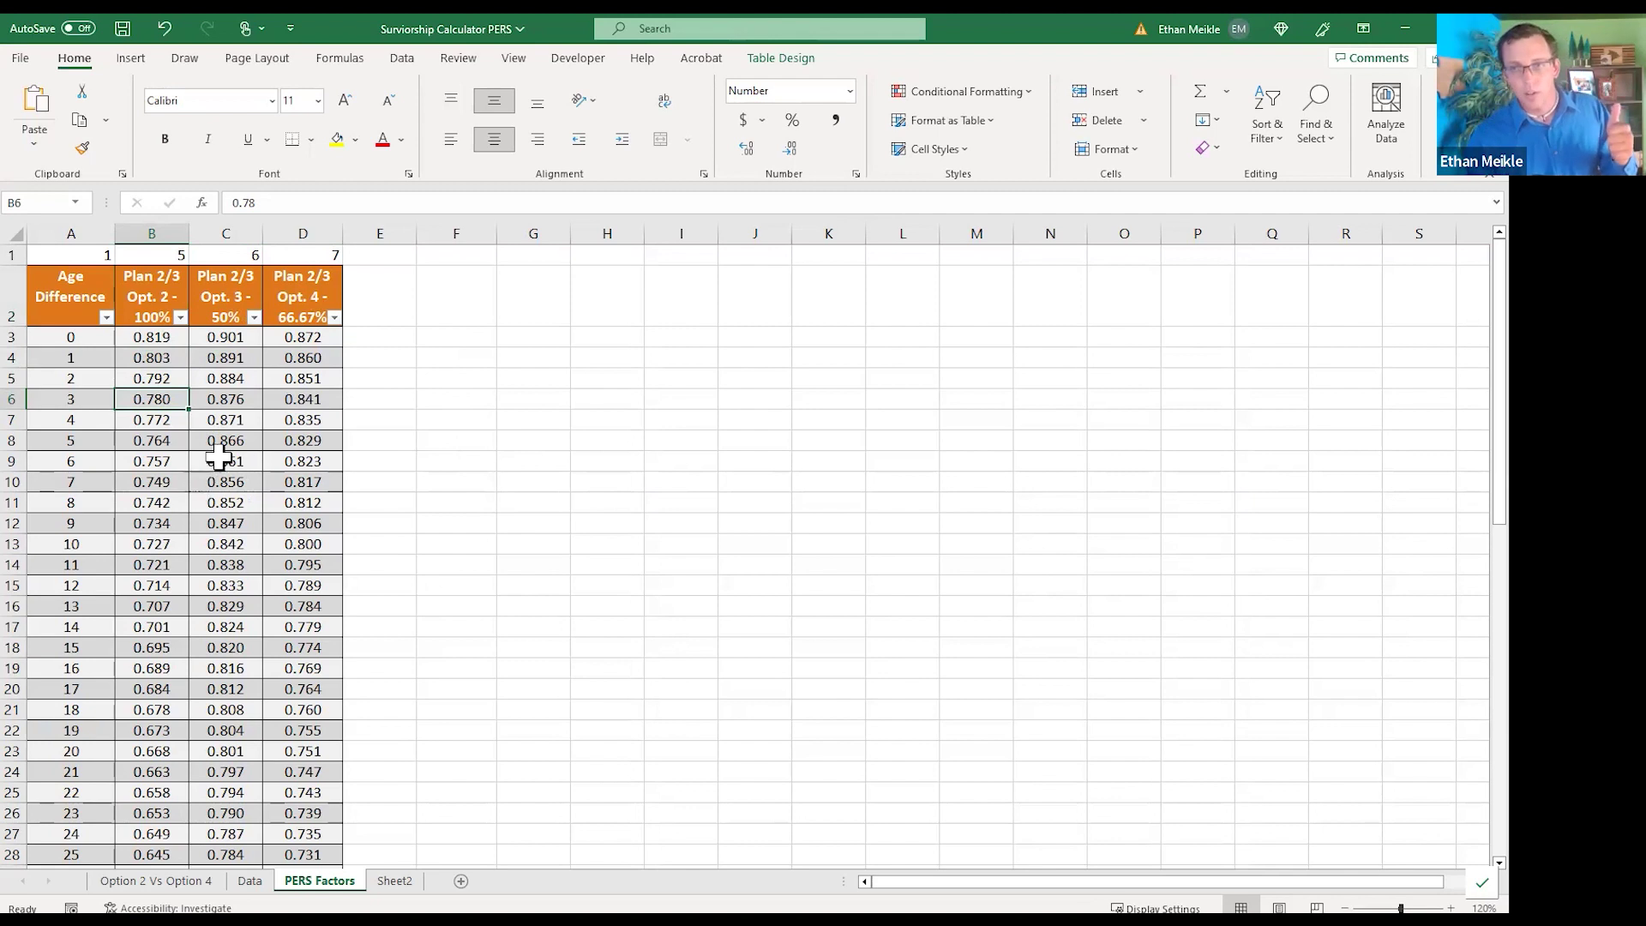
click(94, 403)
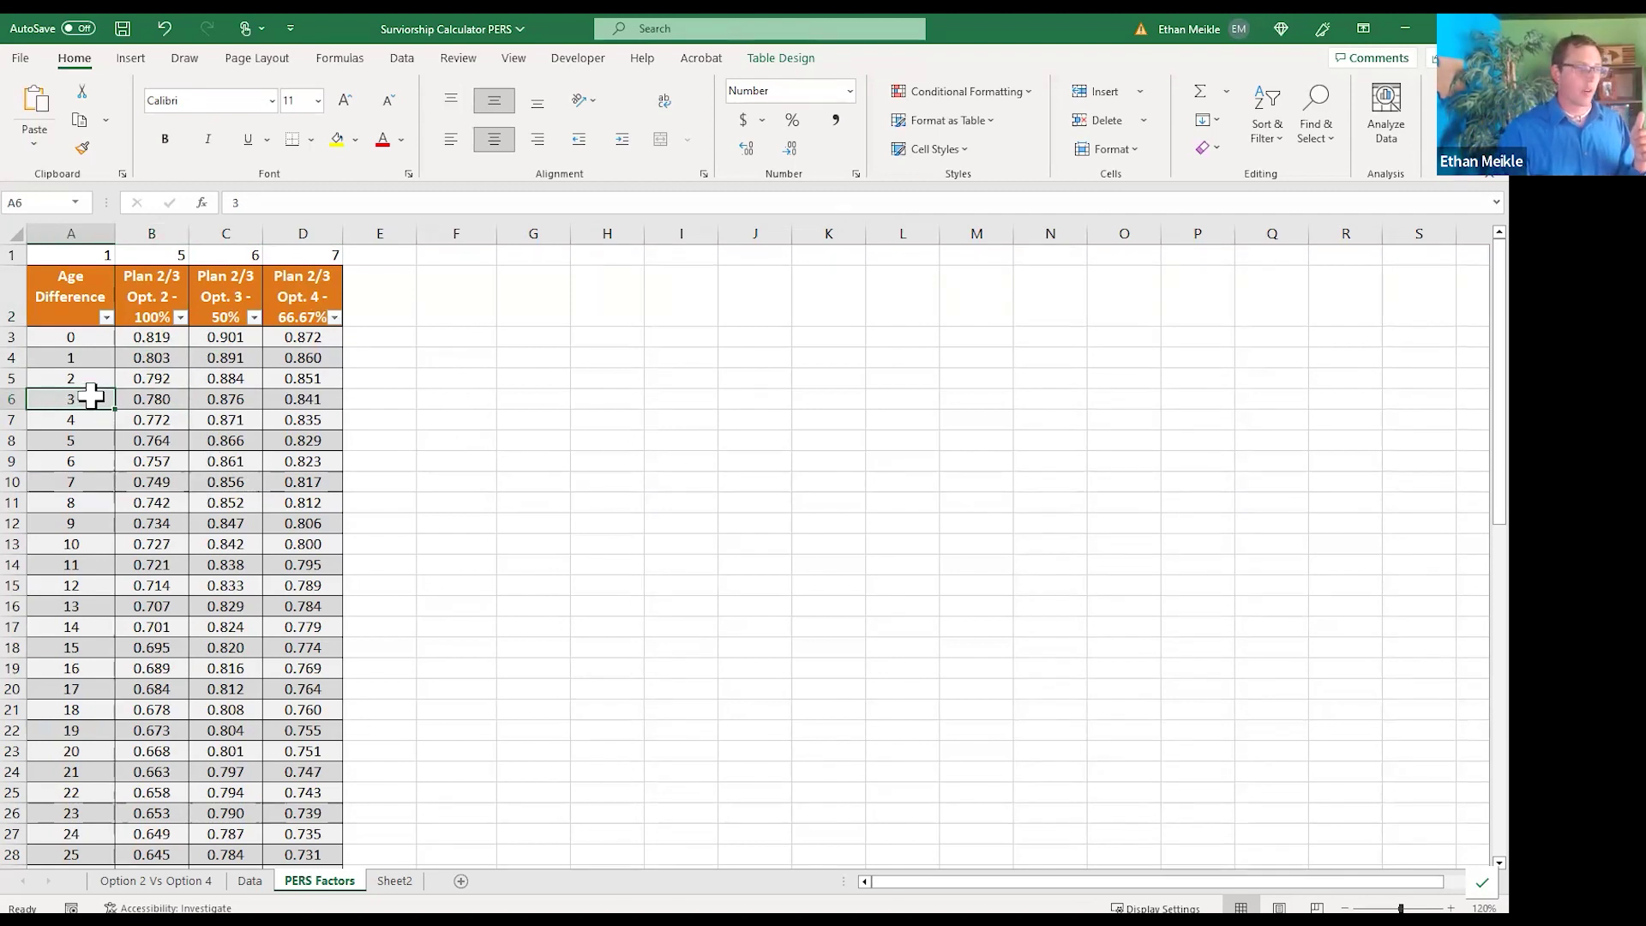
Review the negative age differences in the PERS Factors table, and return to the Option 2 factor for age difference 3
scroll(91, 396, down, 14)
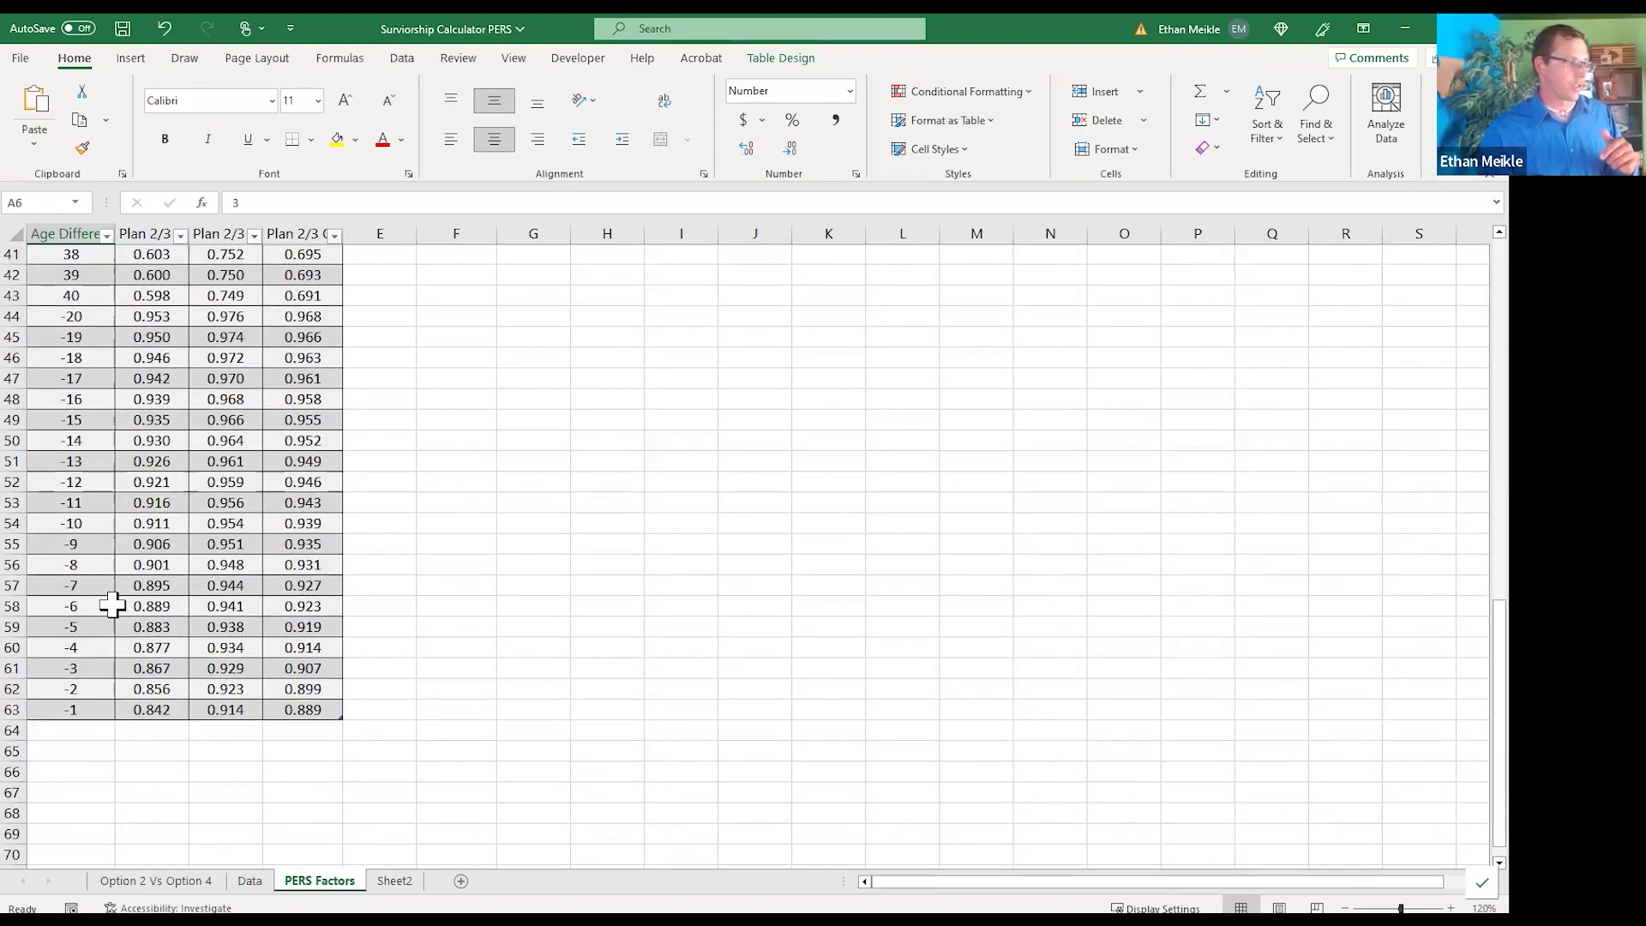
click(94, 540)
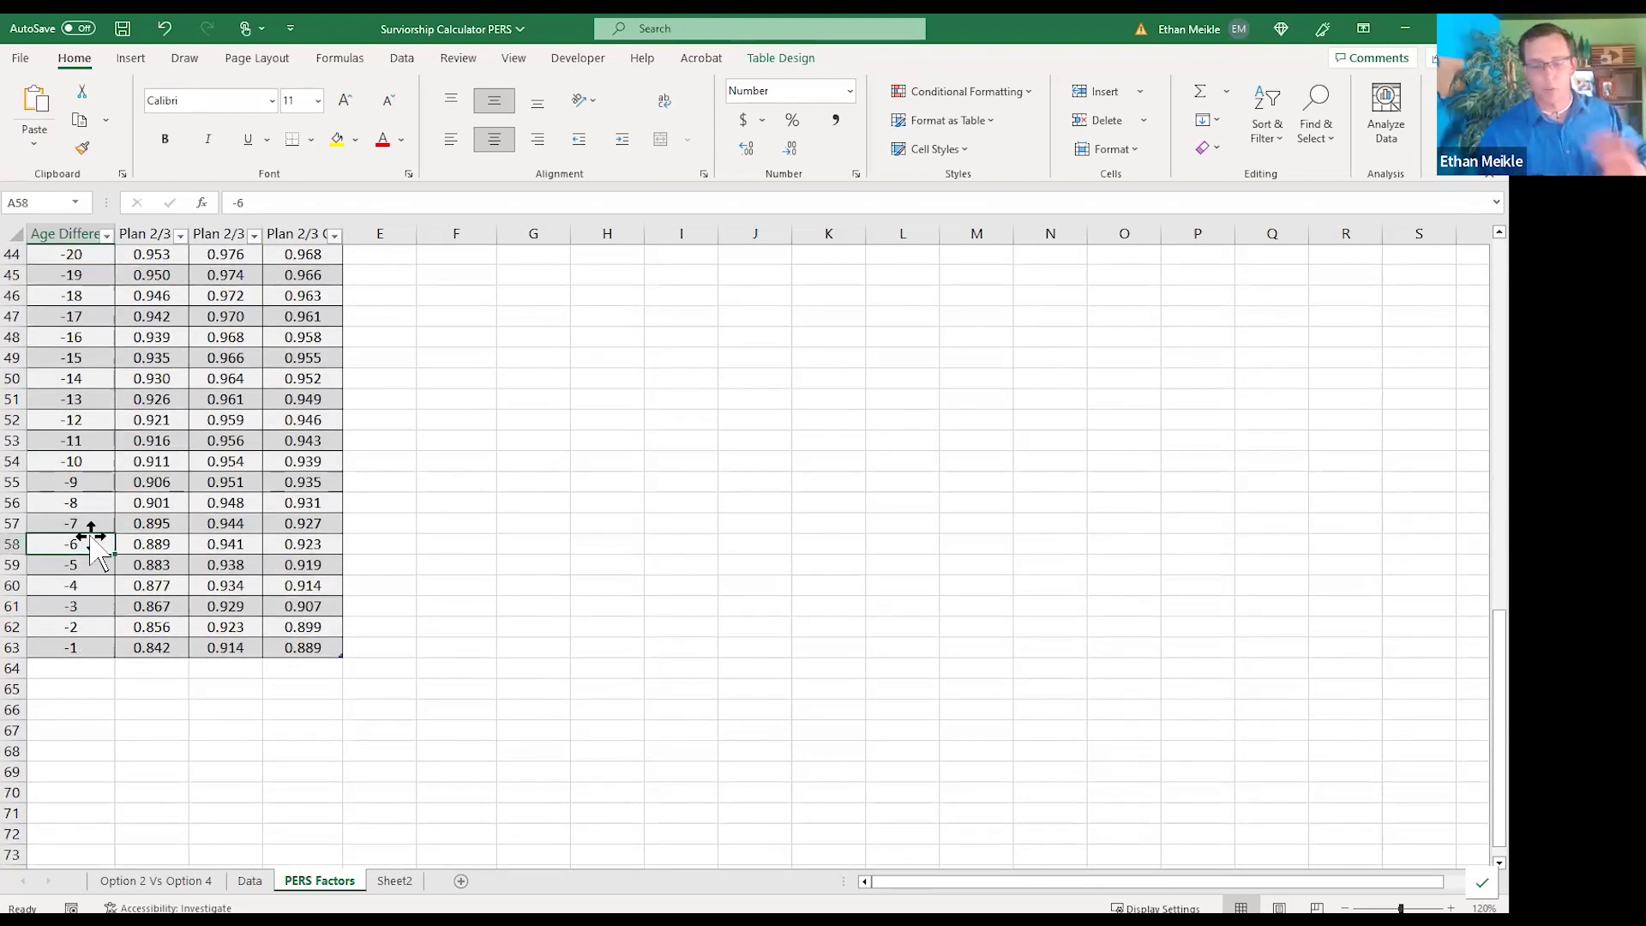
scroll(94, 544, up, 3)
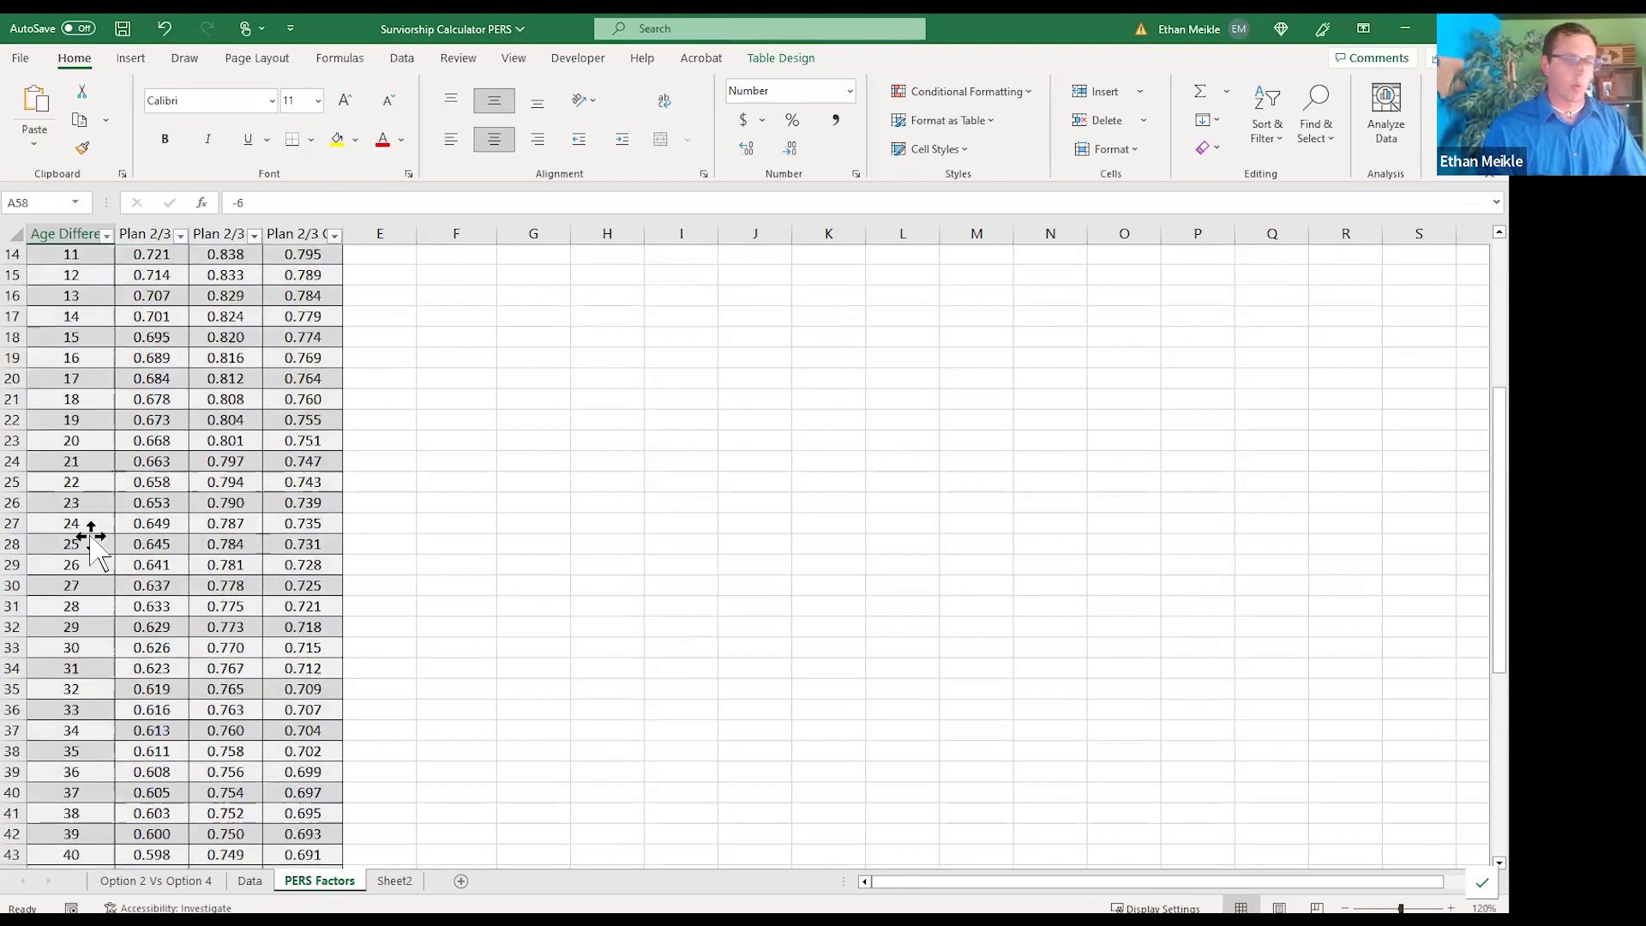
scroll(92, 539, up, 5)
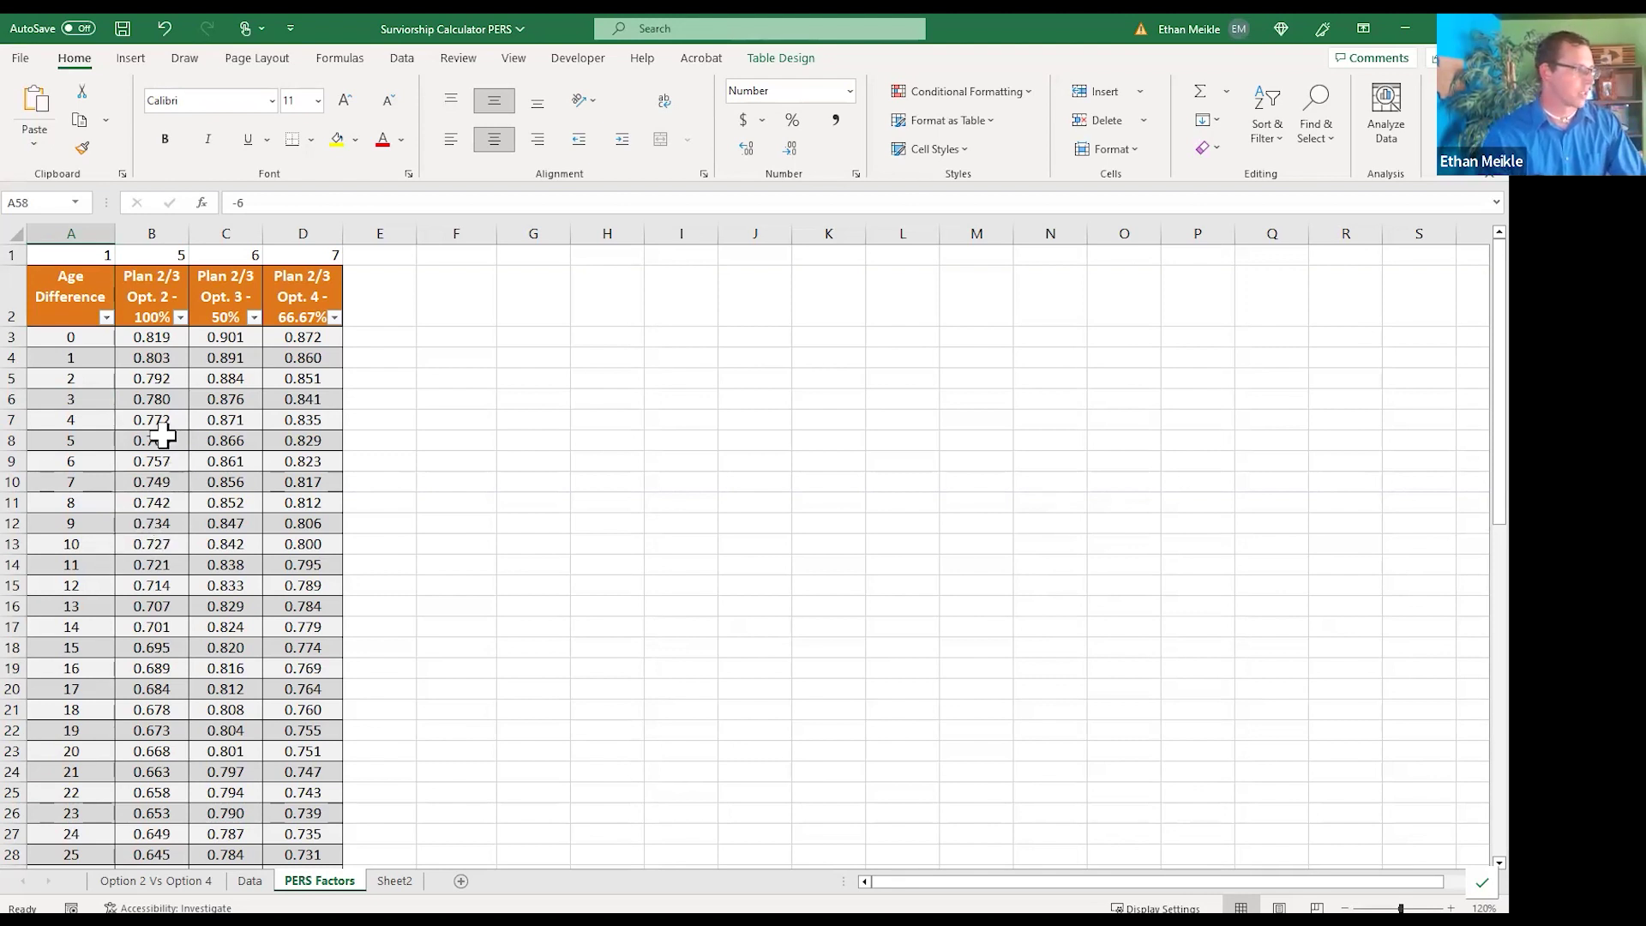
click(74, 400)
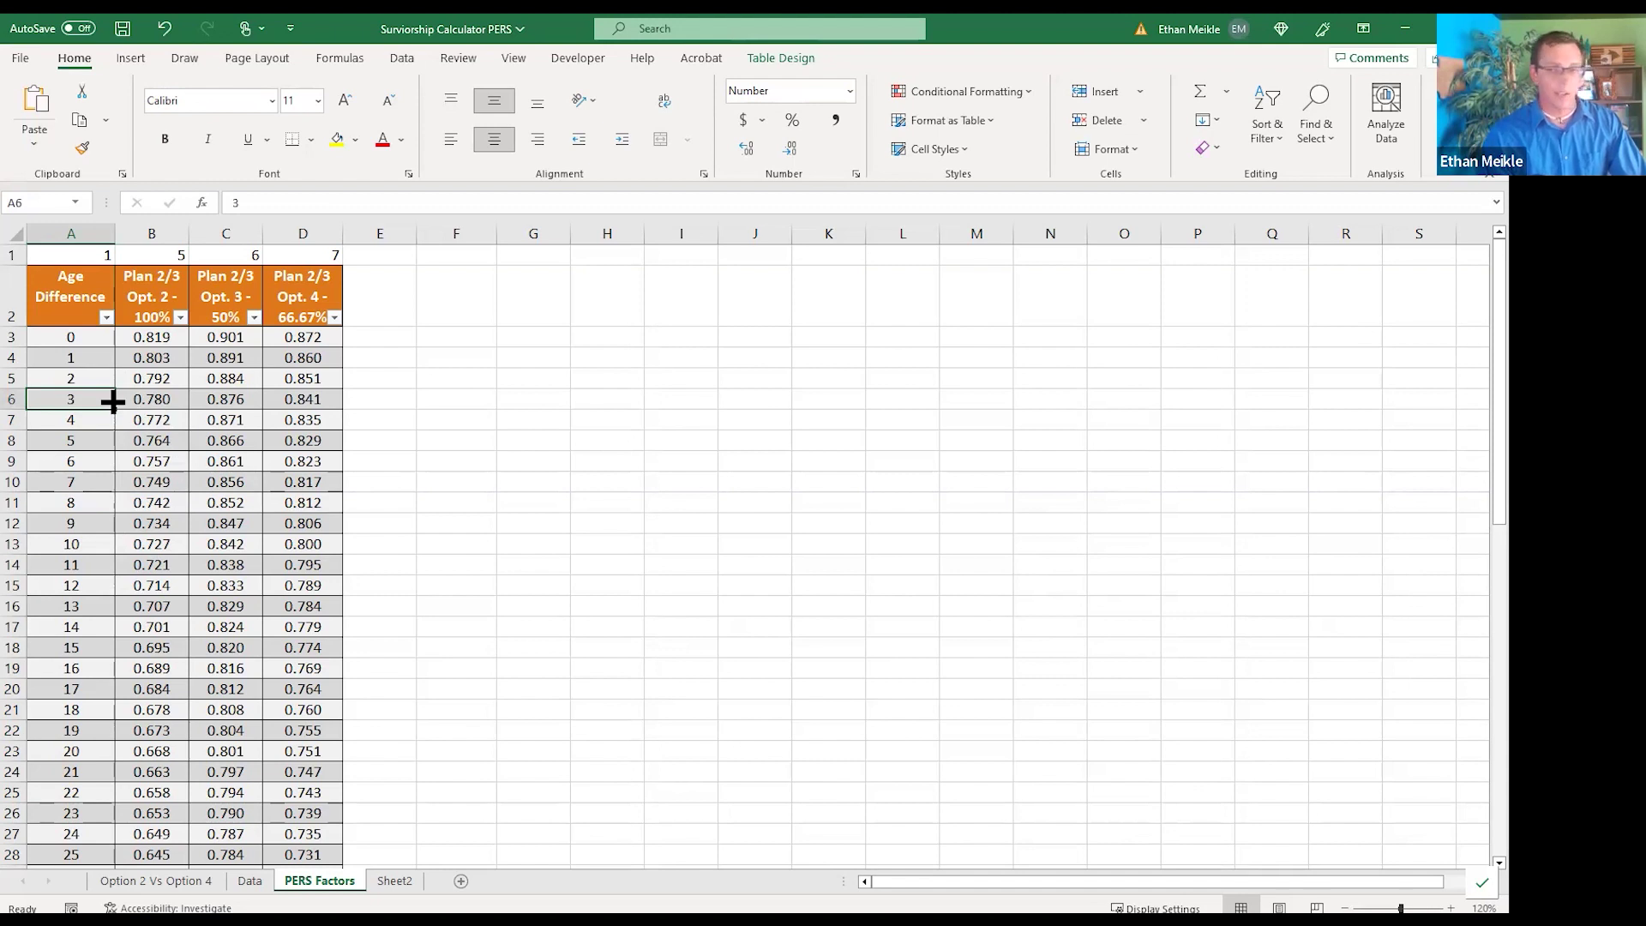
click(161, 404)
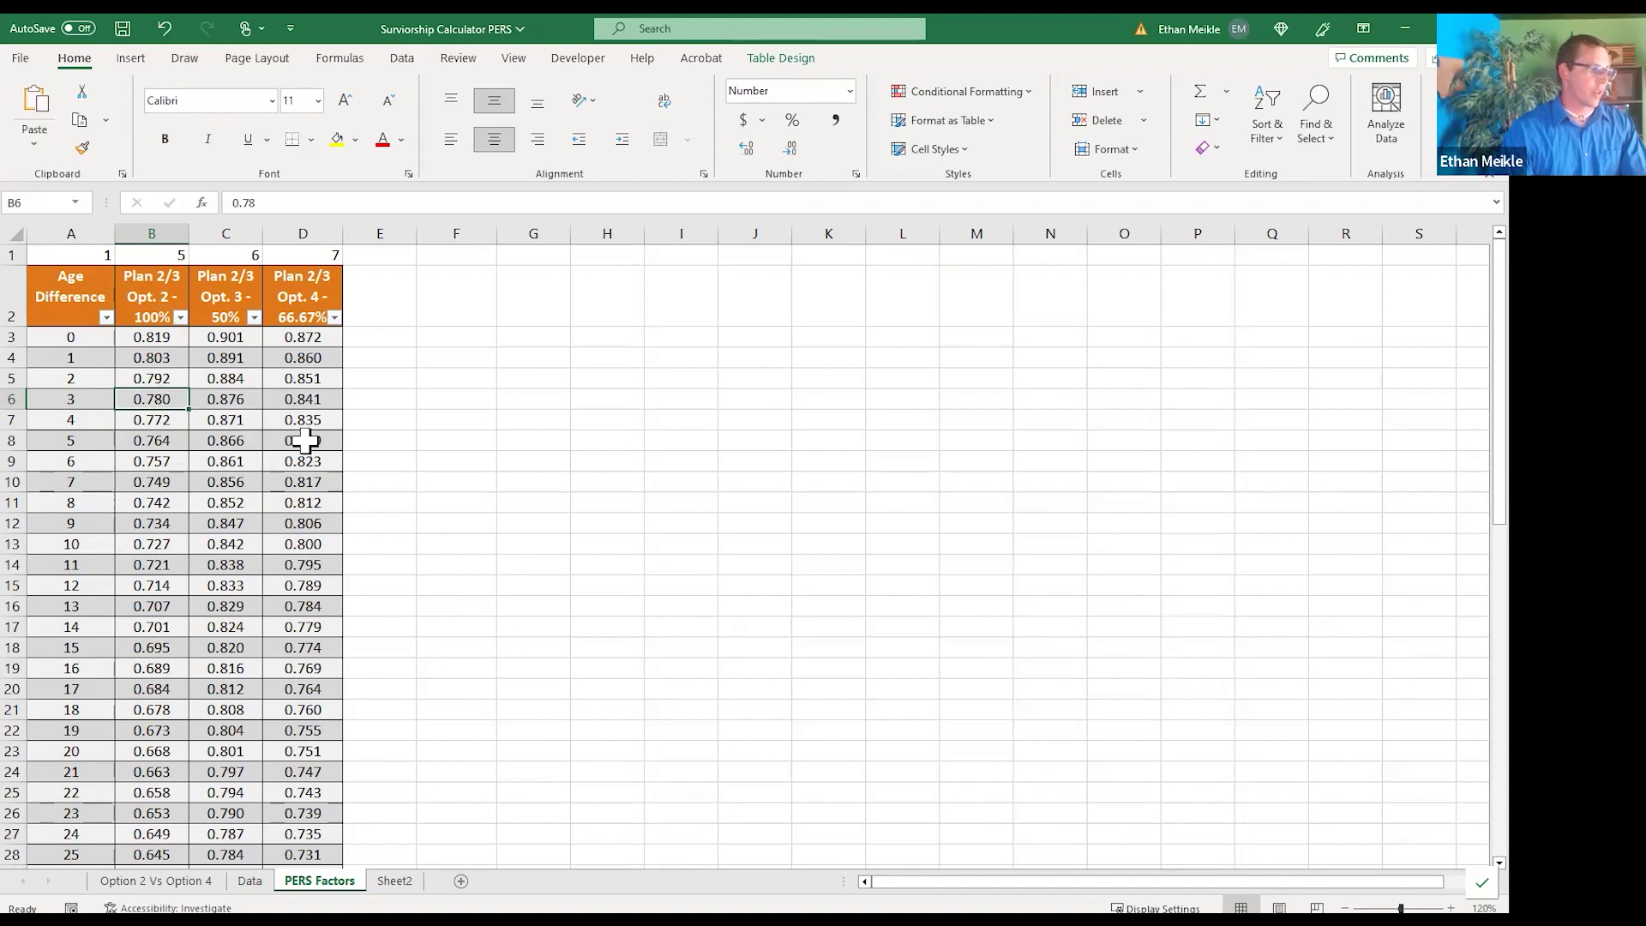
On the Option 2 Vs Option 4 sheet, inspect the Option 1 amount, the Option 2 formula and the Spouse Benefit column
click(158, 880)
click(825, 289)
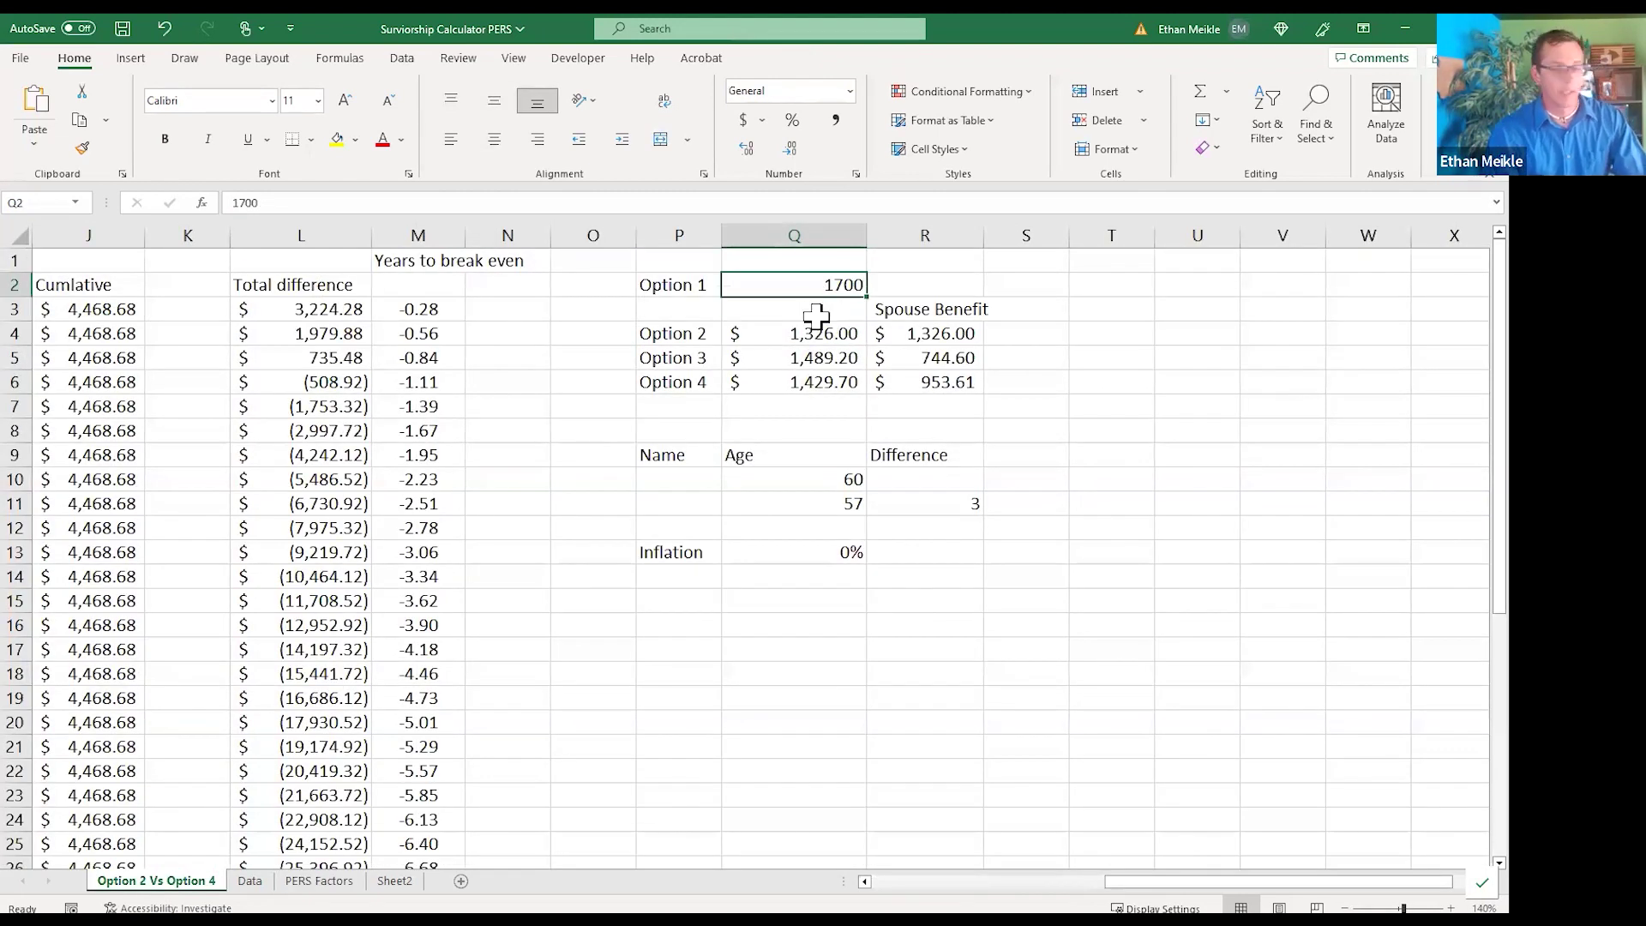
click(797, 336)
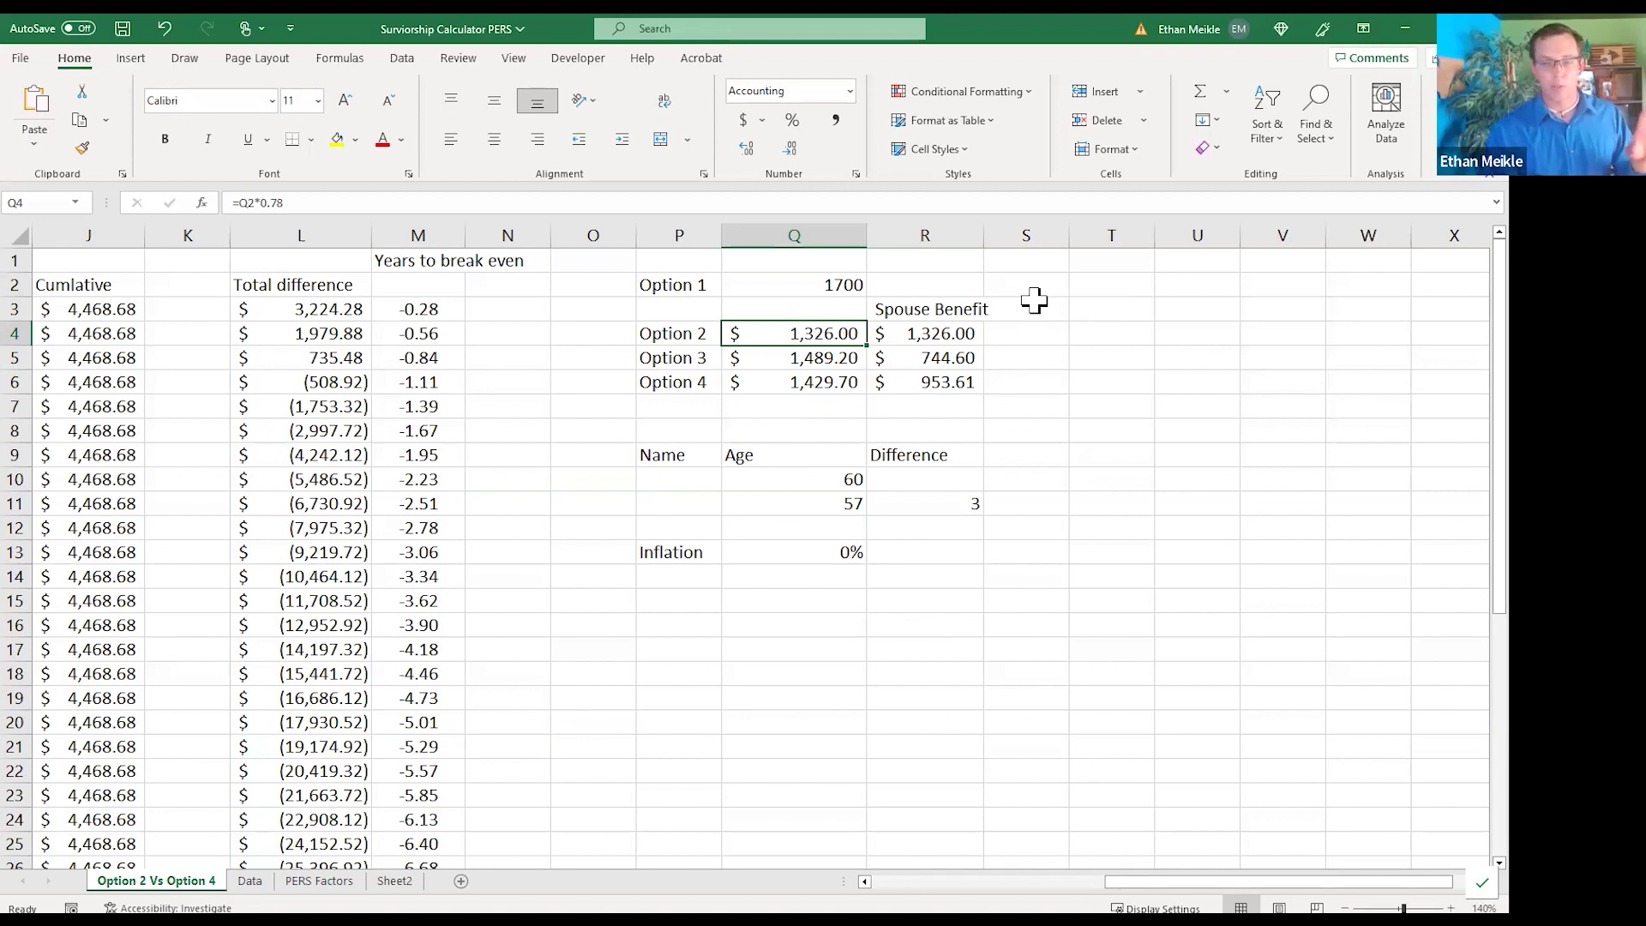
click(951, 334)
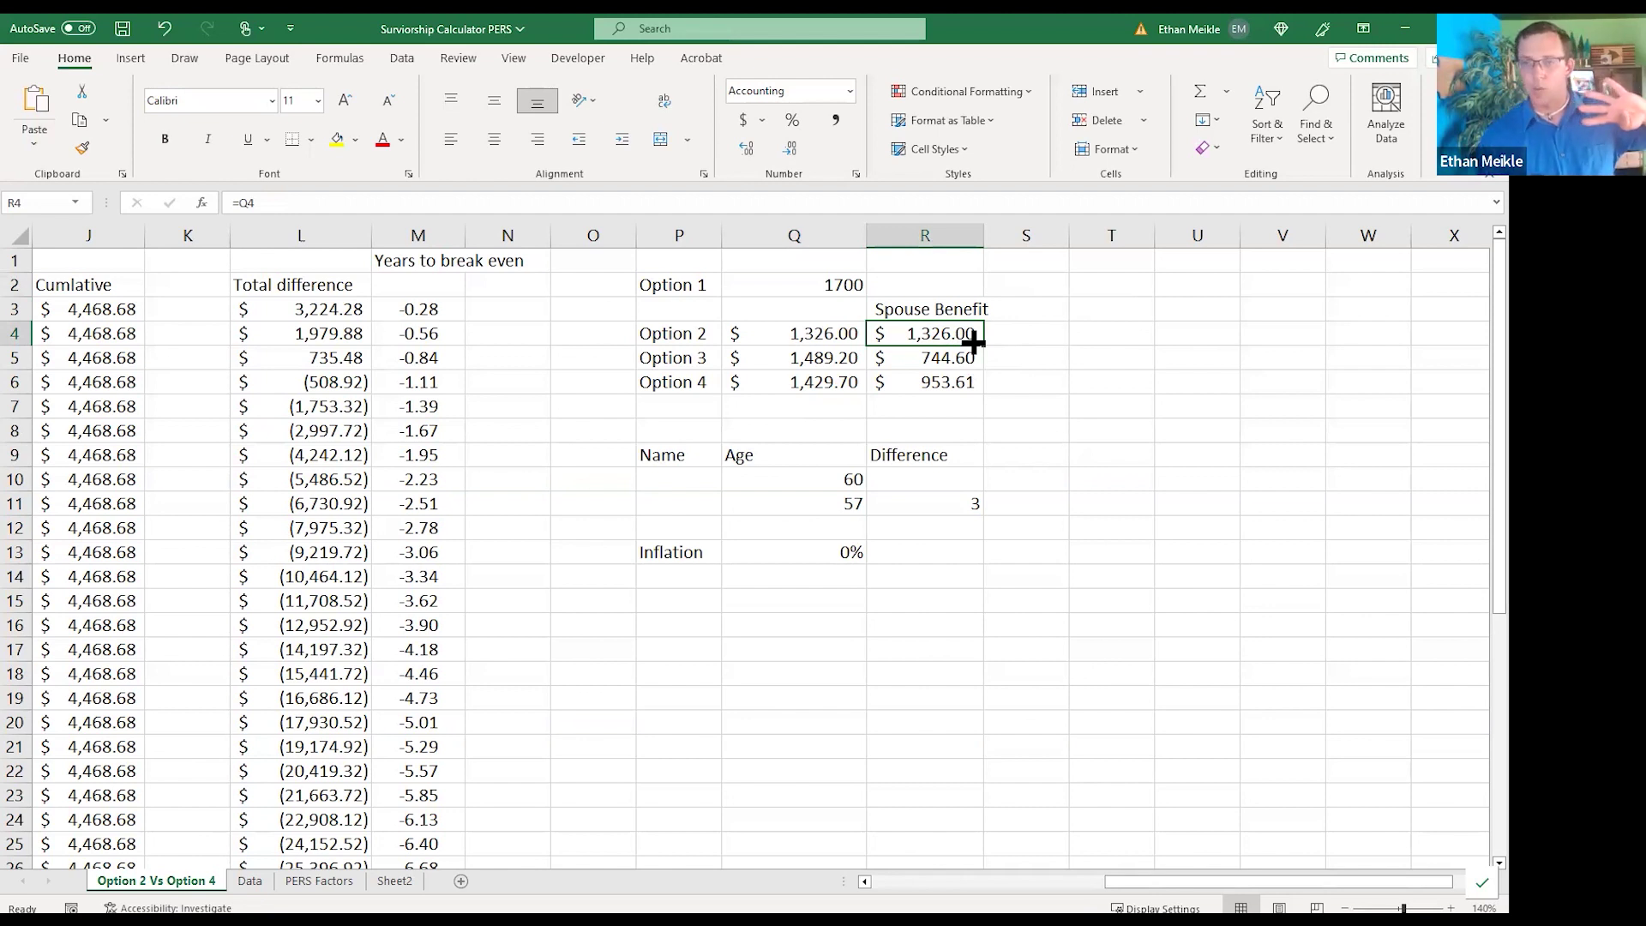
drag(921, 302, 937, 383)
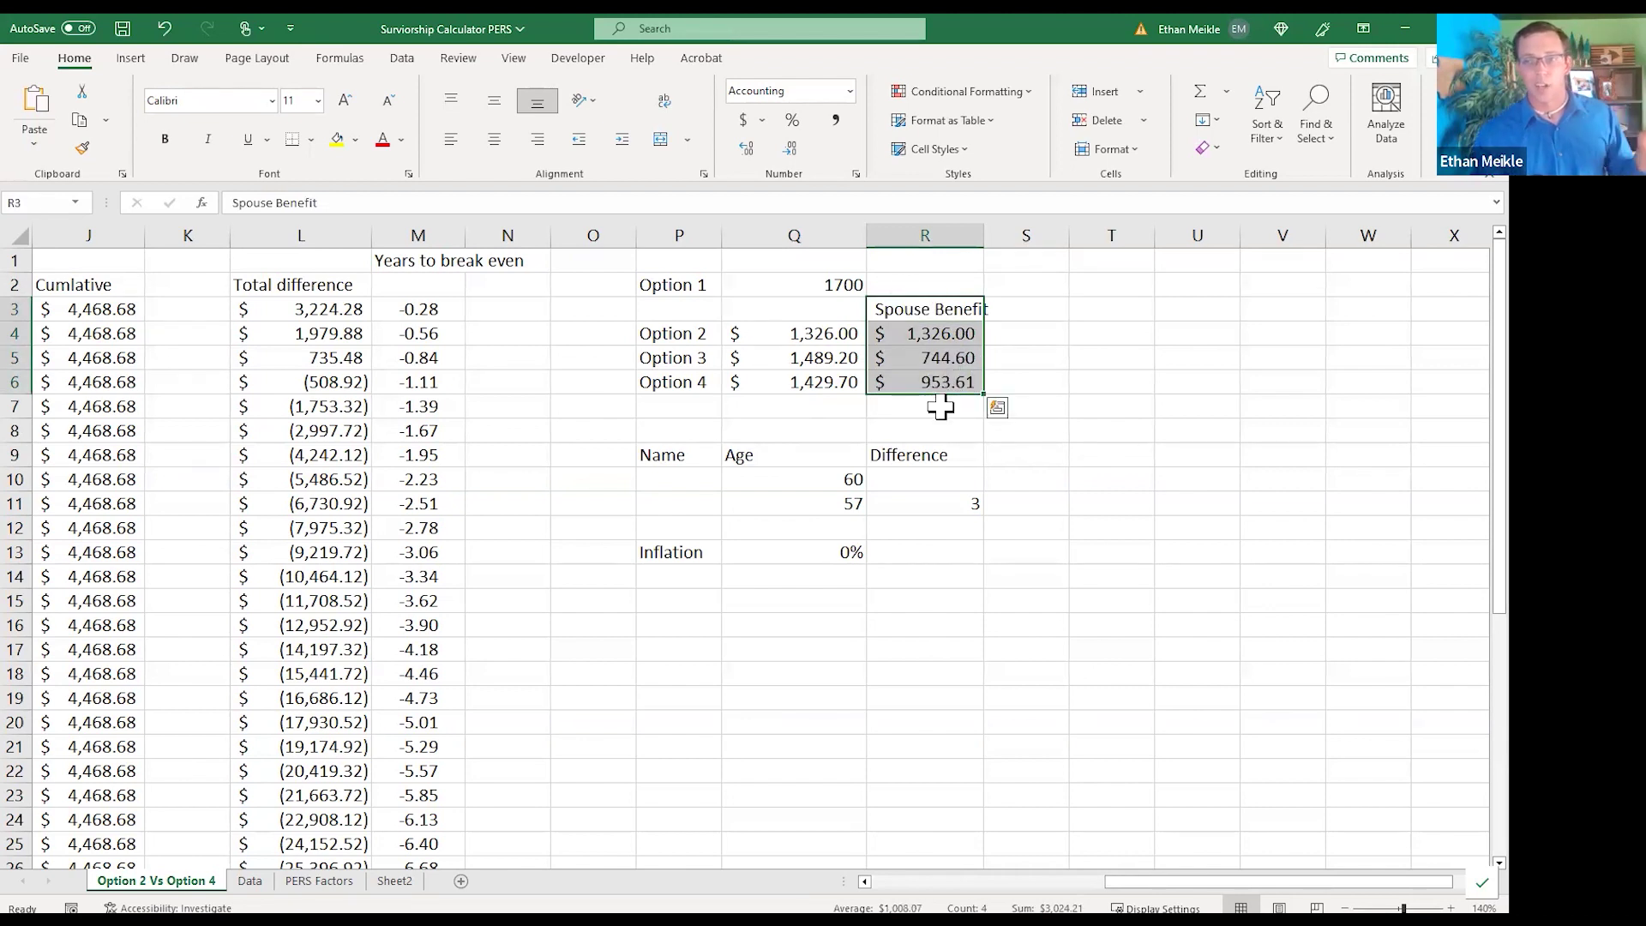
Review the retiree's benefit amounts for Options 1 through 4 in turn
click(816, 284)
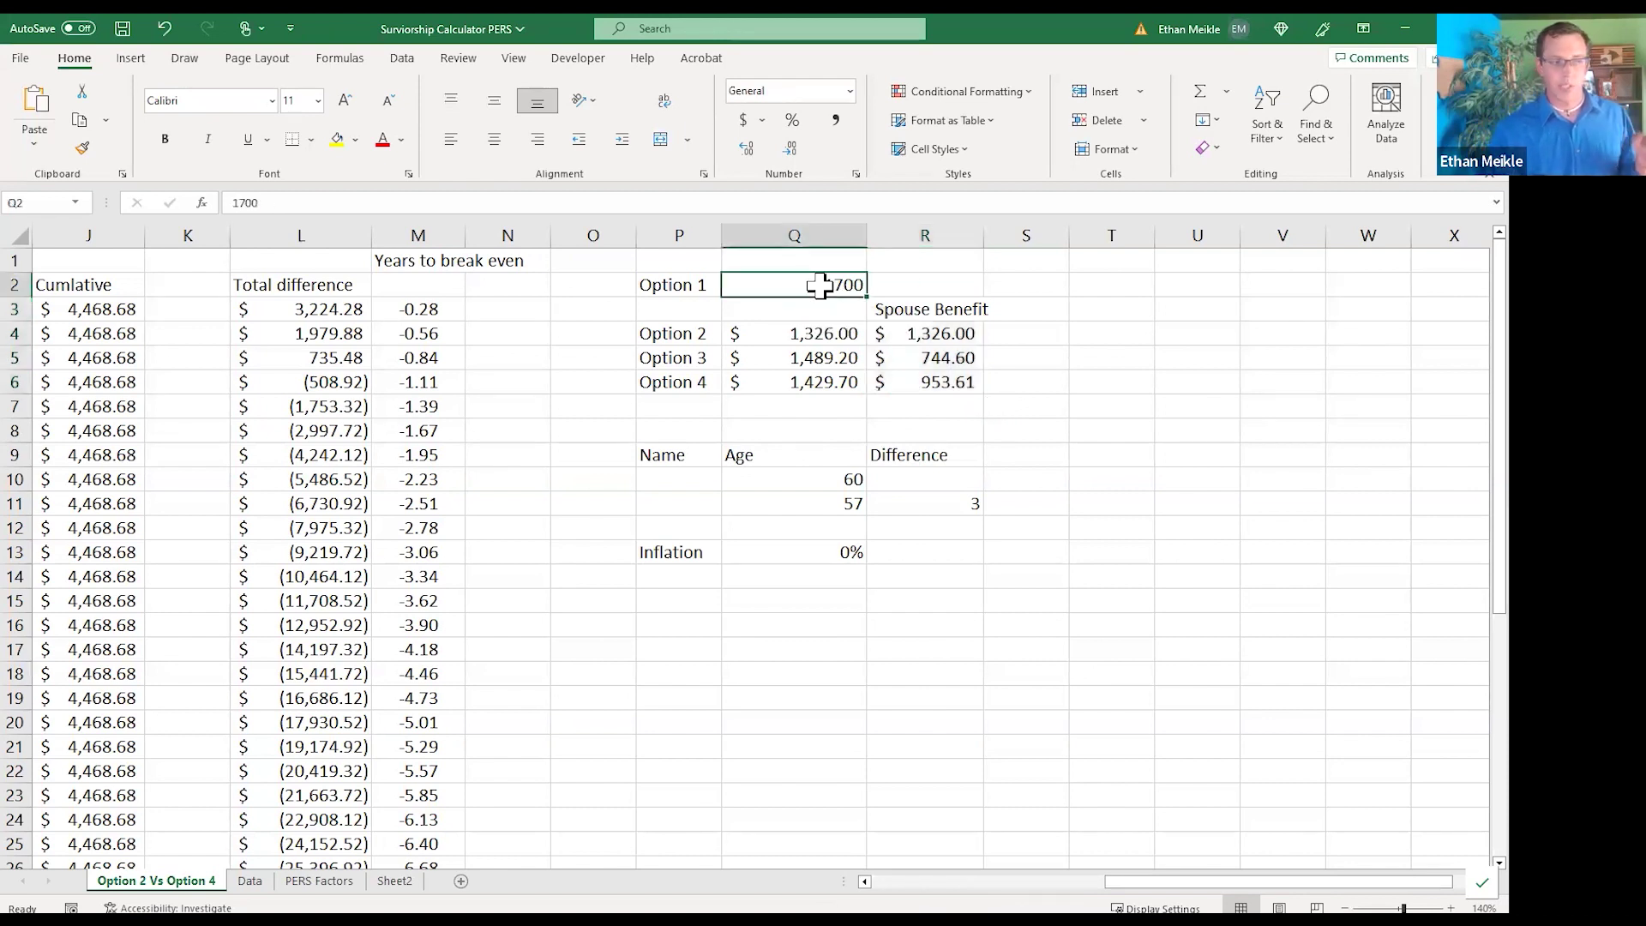
click(820, 339)
click(837, 360)
click(839, 383)
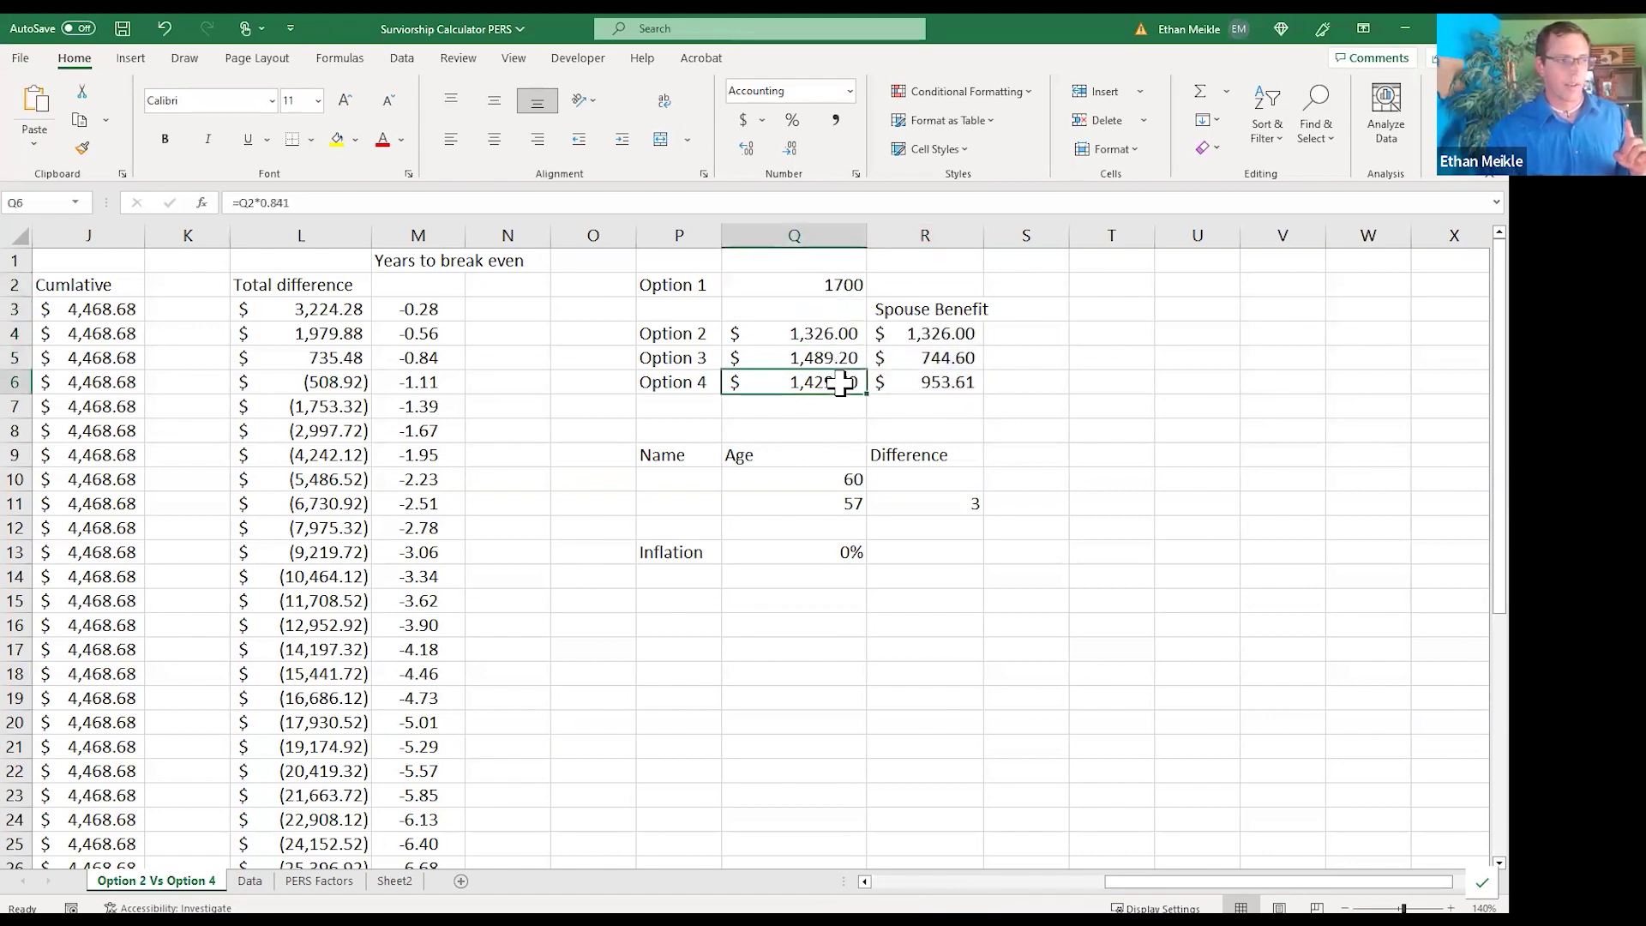
Compare the retiree's benefit with the matching spouse benefit for Options 2, 3 and 4
click(844, 332)
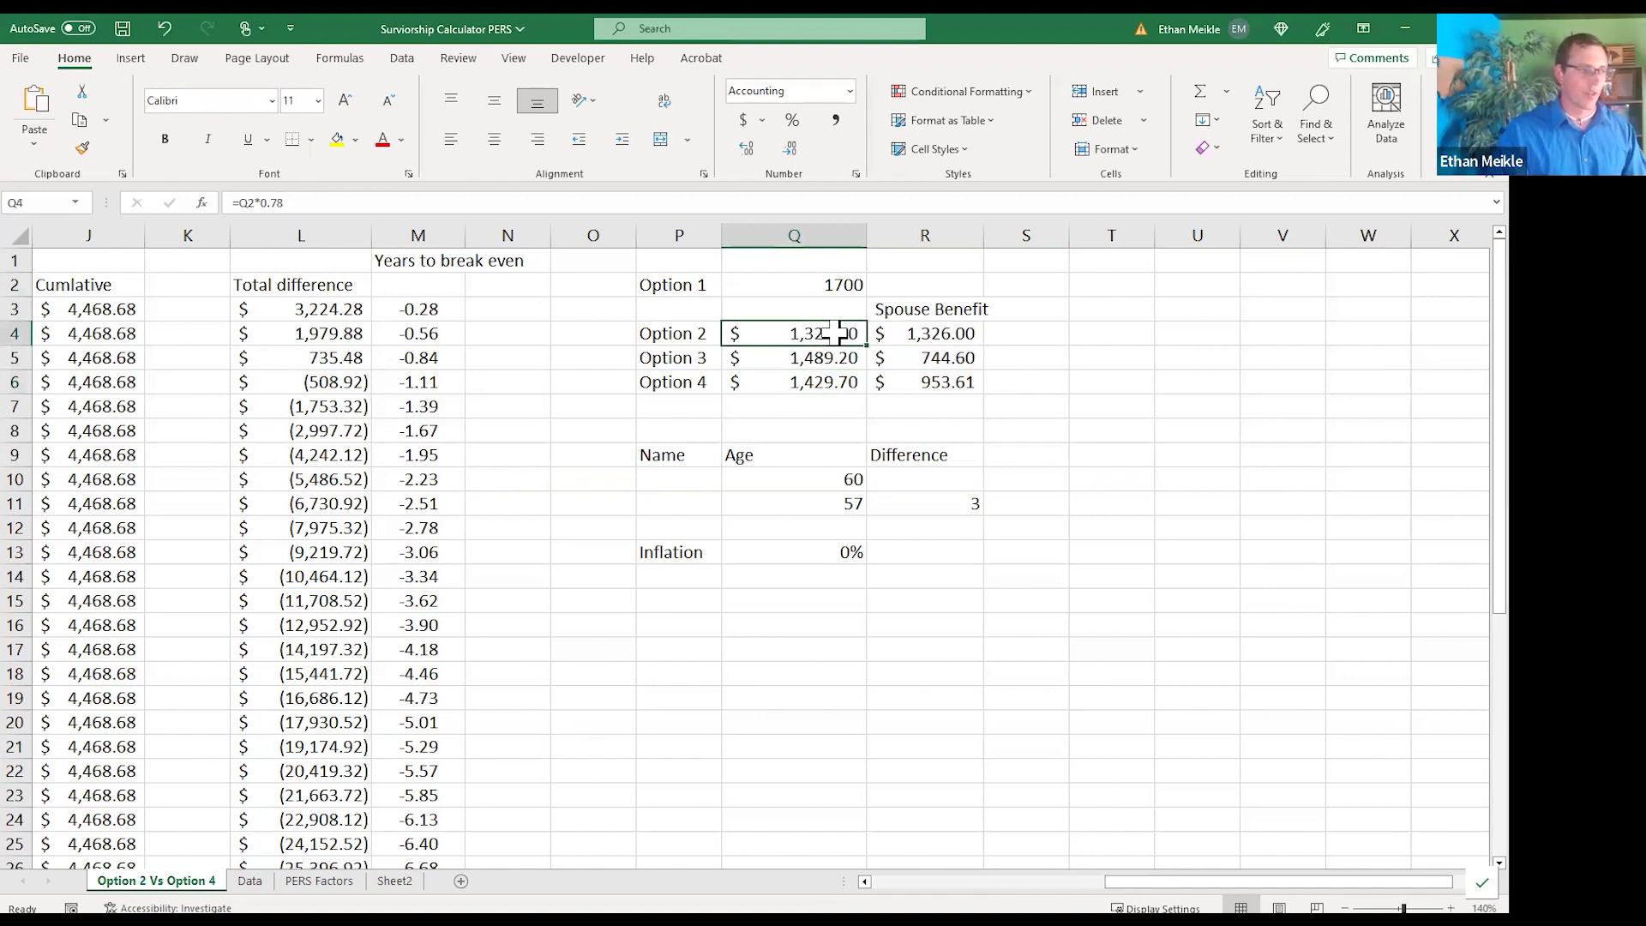
click(921, 336)
click(855, 357)
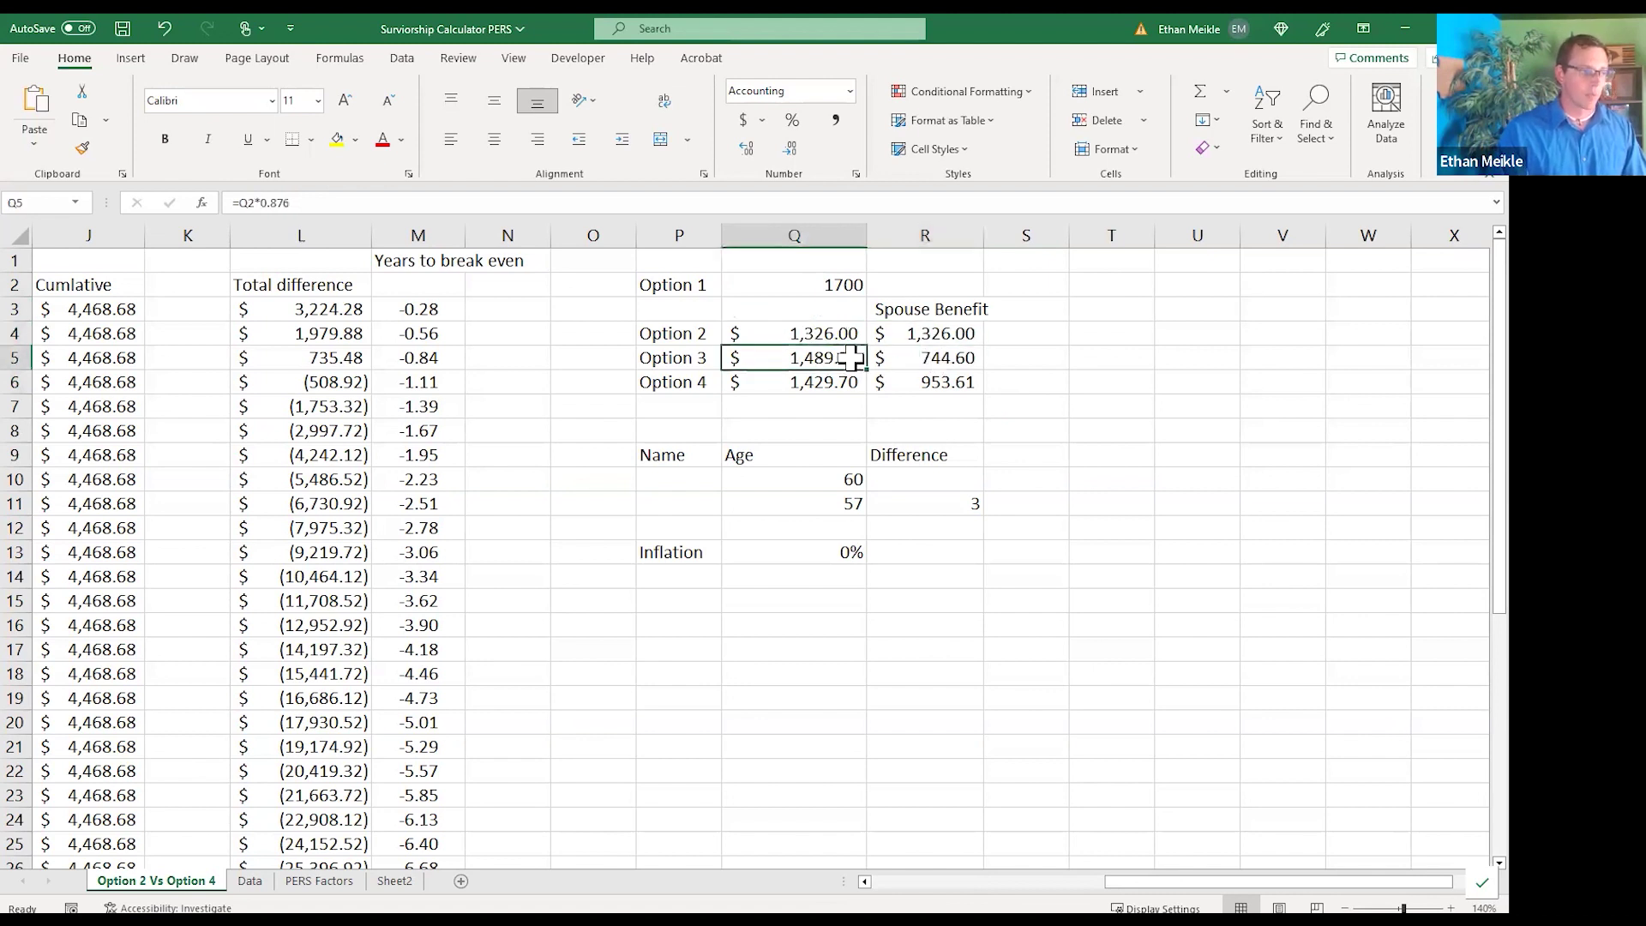
click(908, 364)
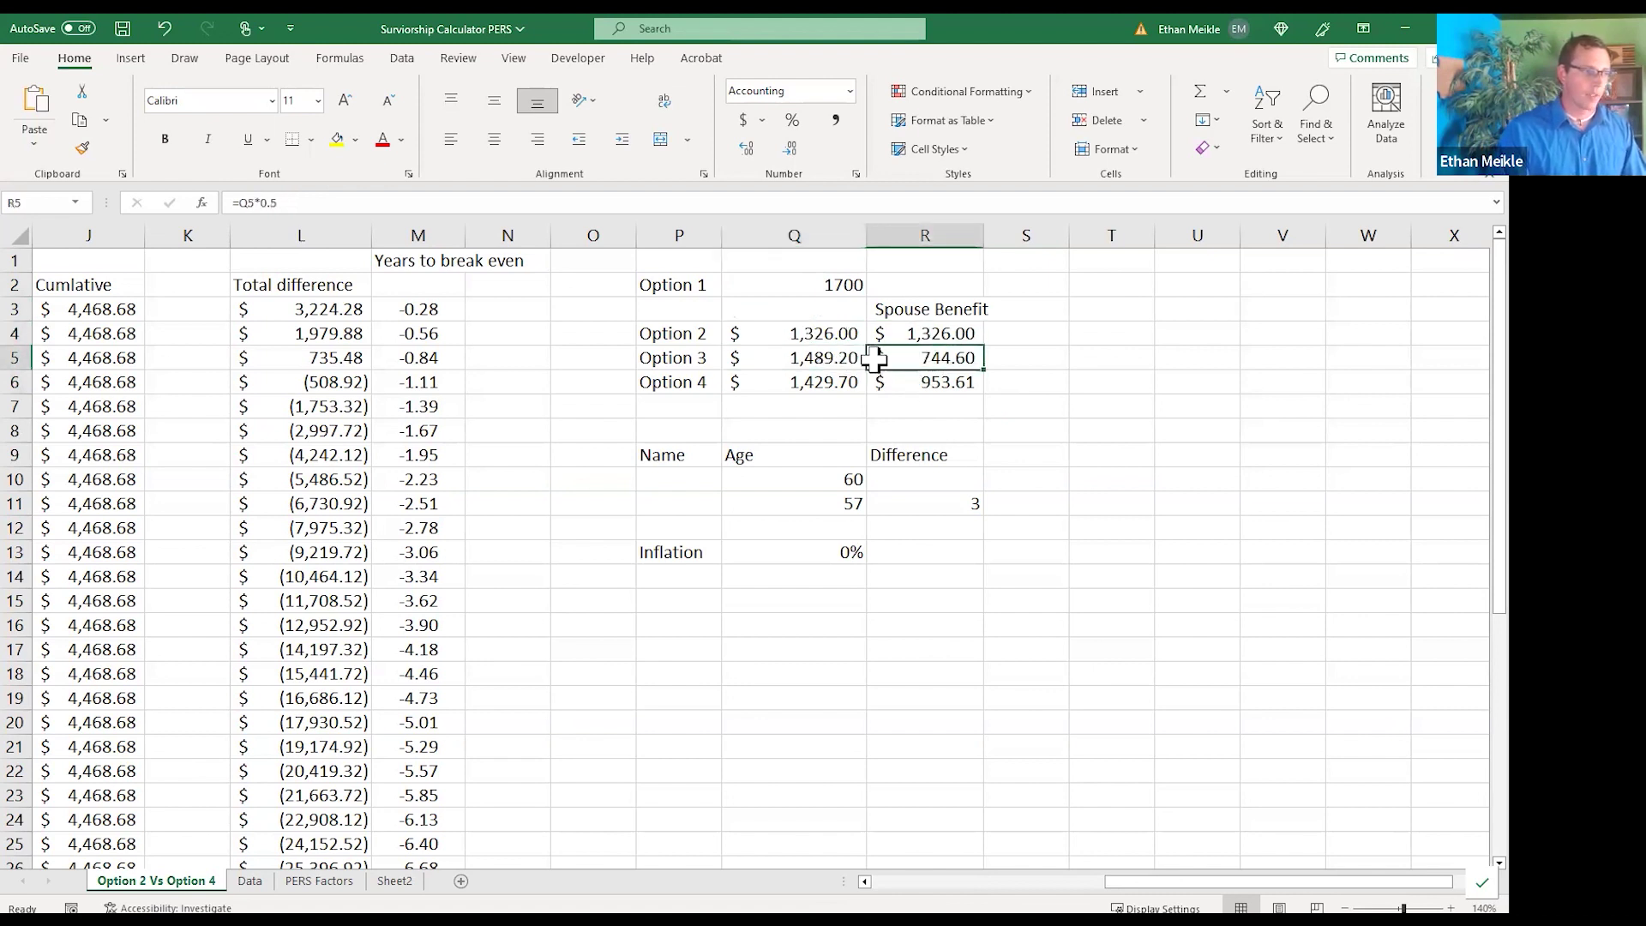
click(820, 381)
click(921, 384)
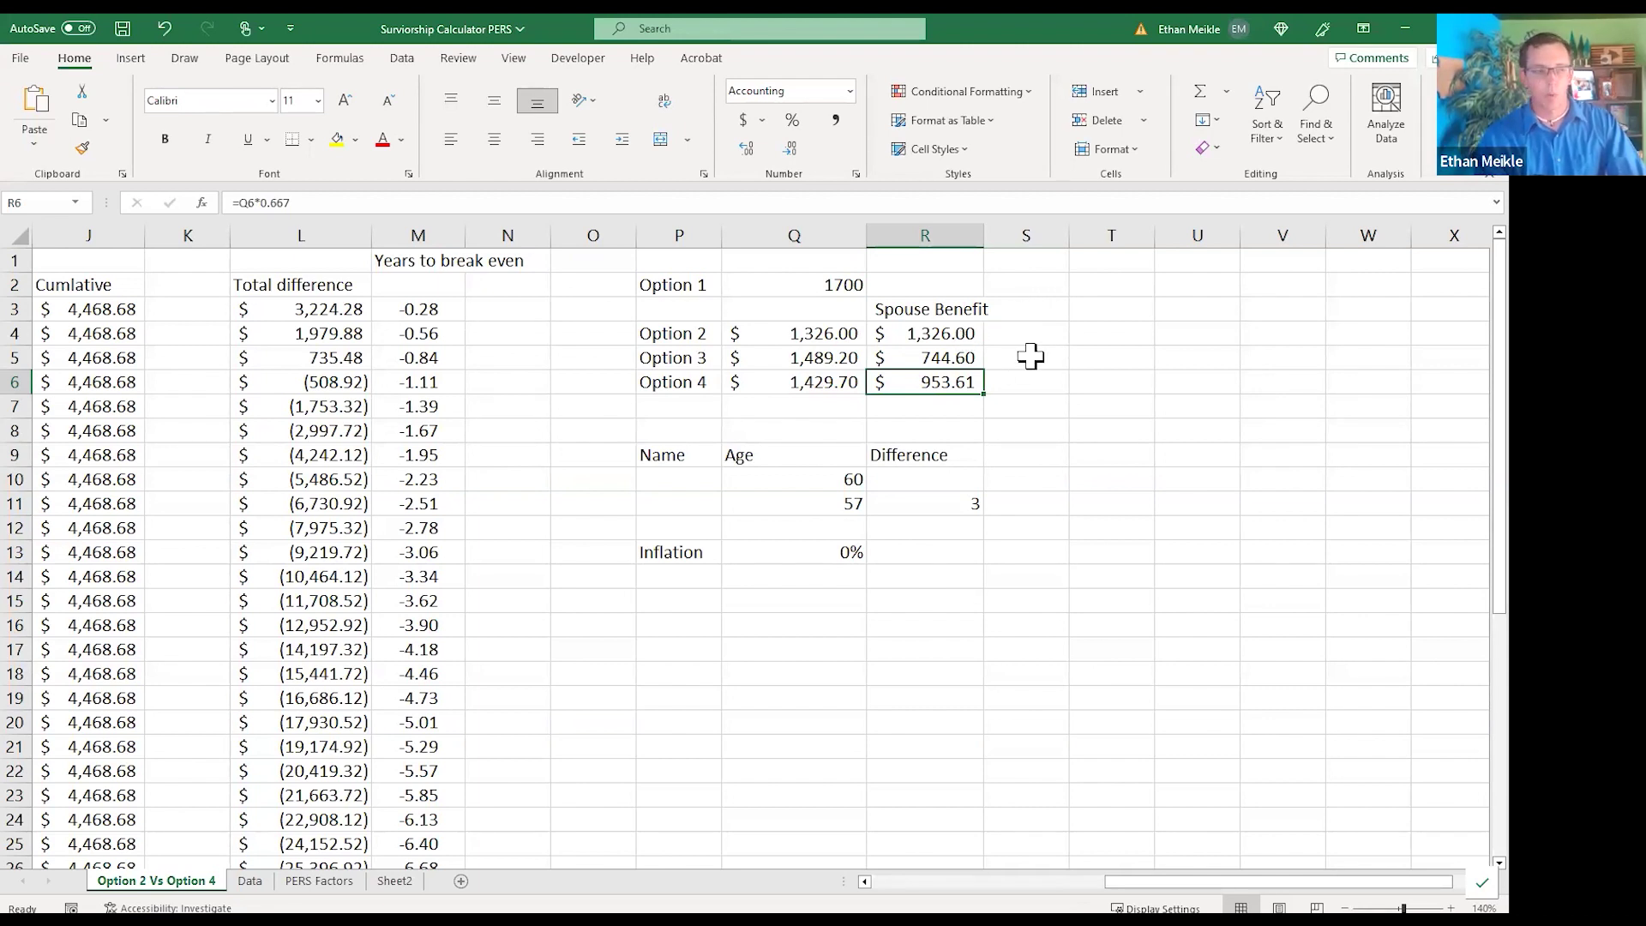
Check the Option 3 spouse benefit, and compare the Option 1 amount with the Option 2 and Option 4 amounts
click(937, 358)
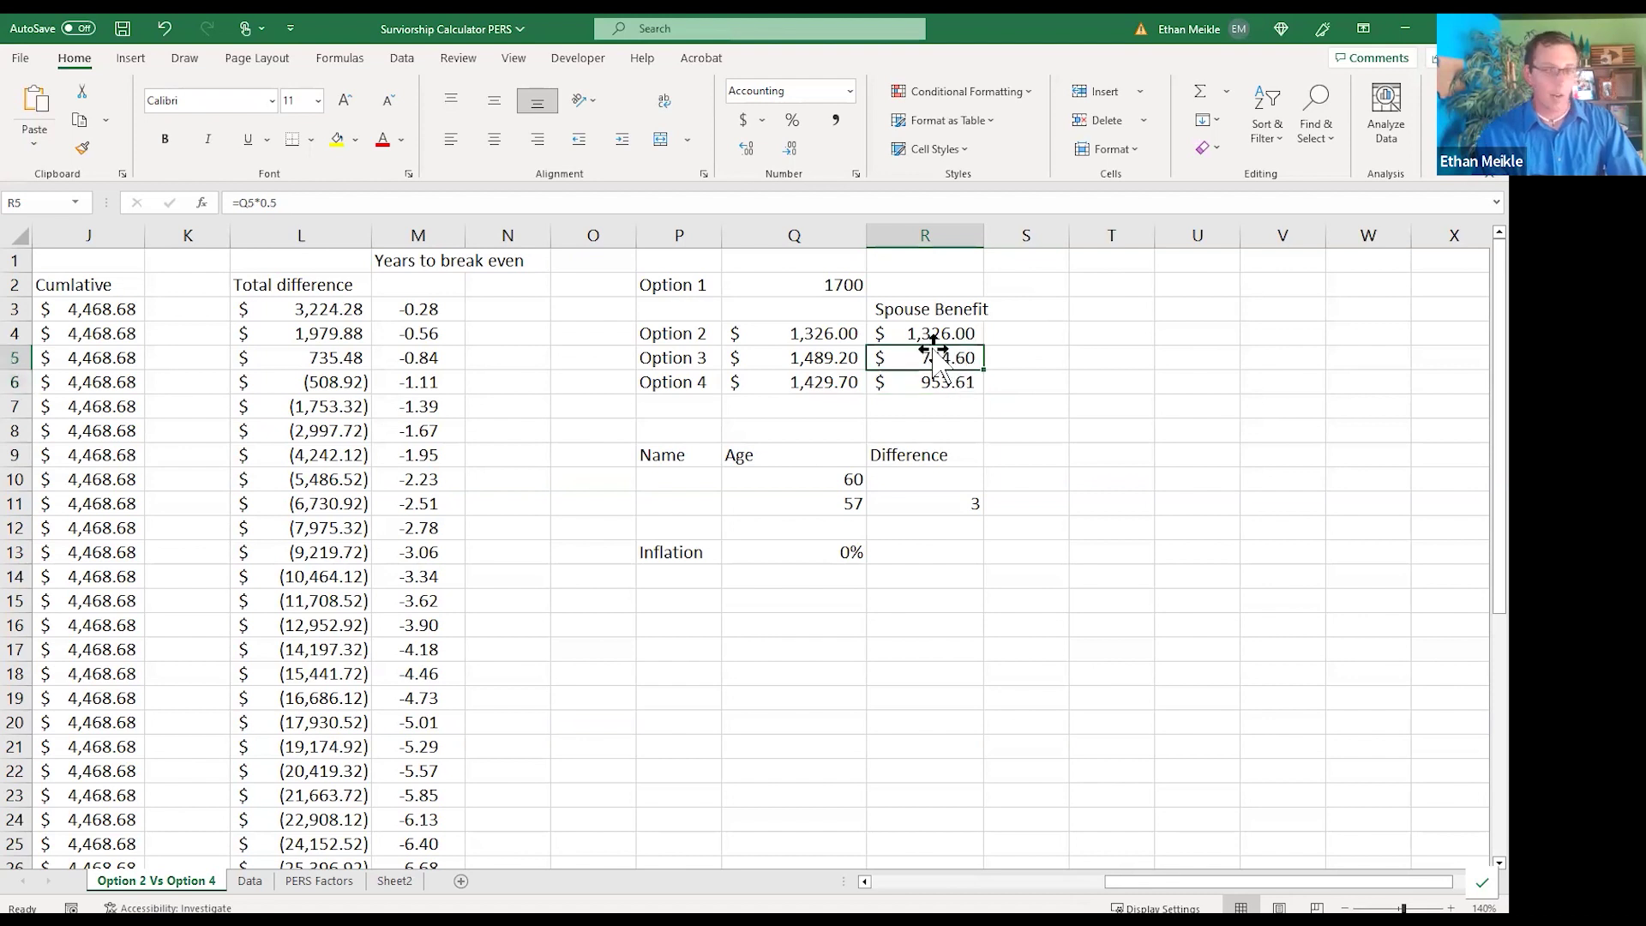
click(826, 339)
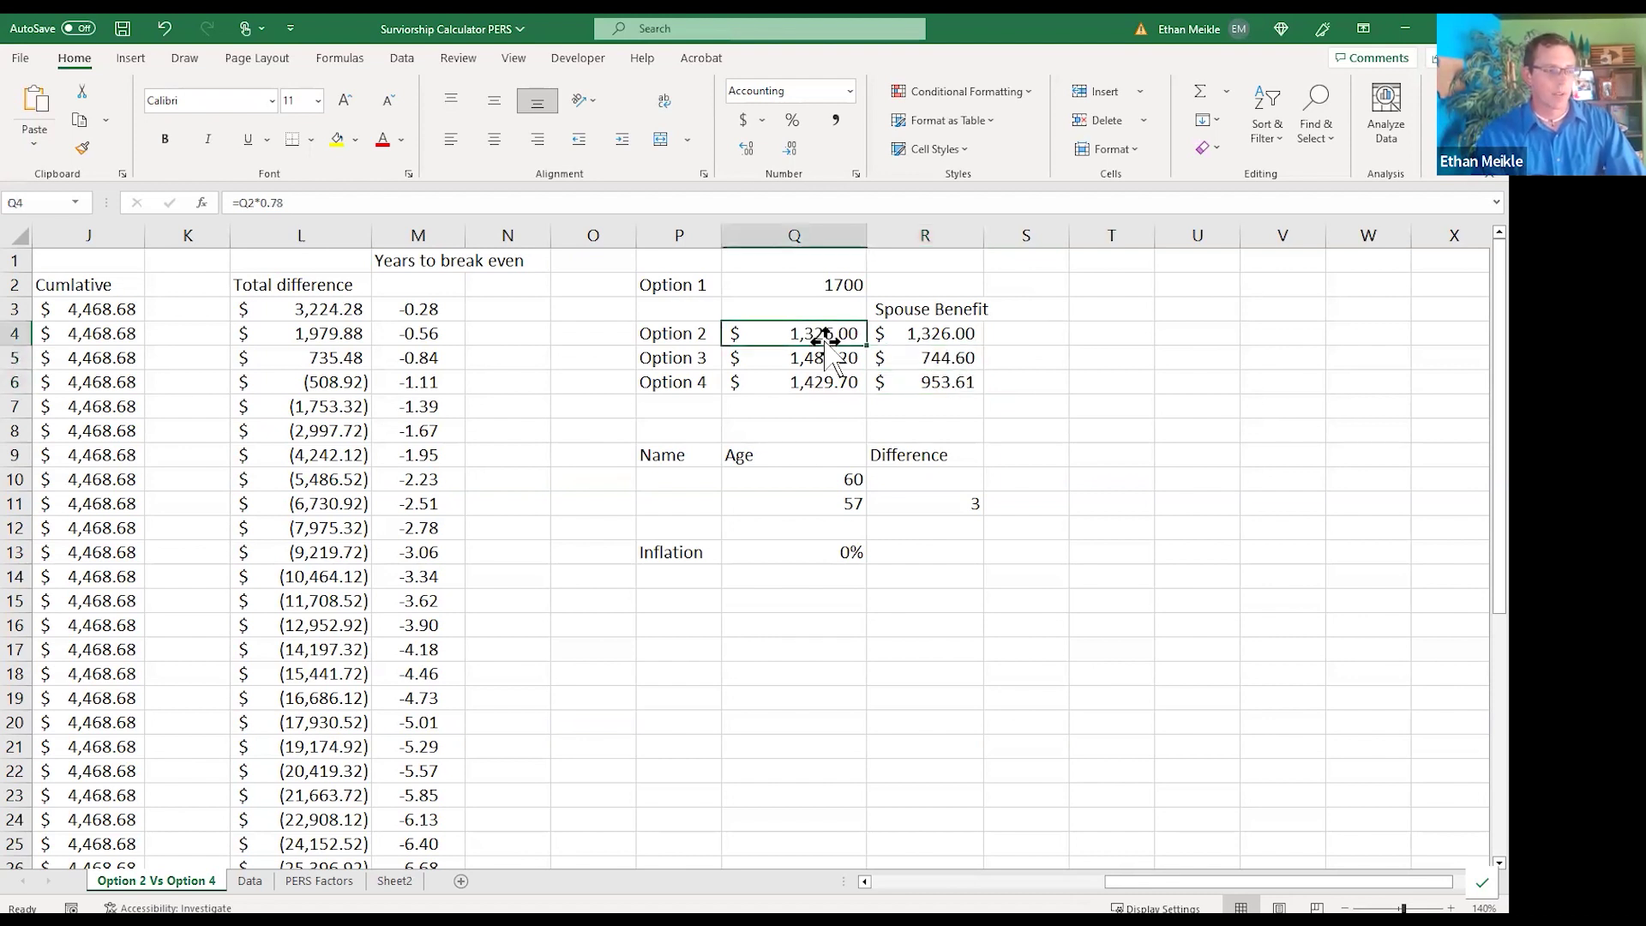
click(811, 288)
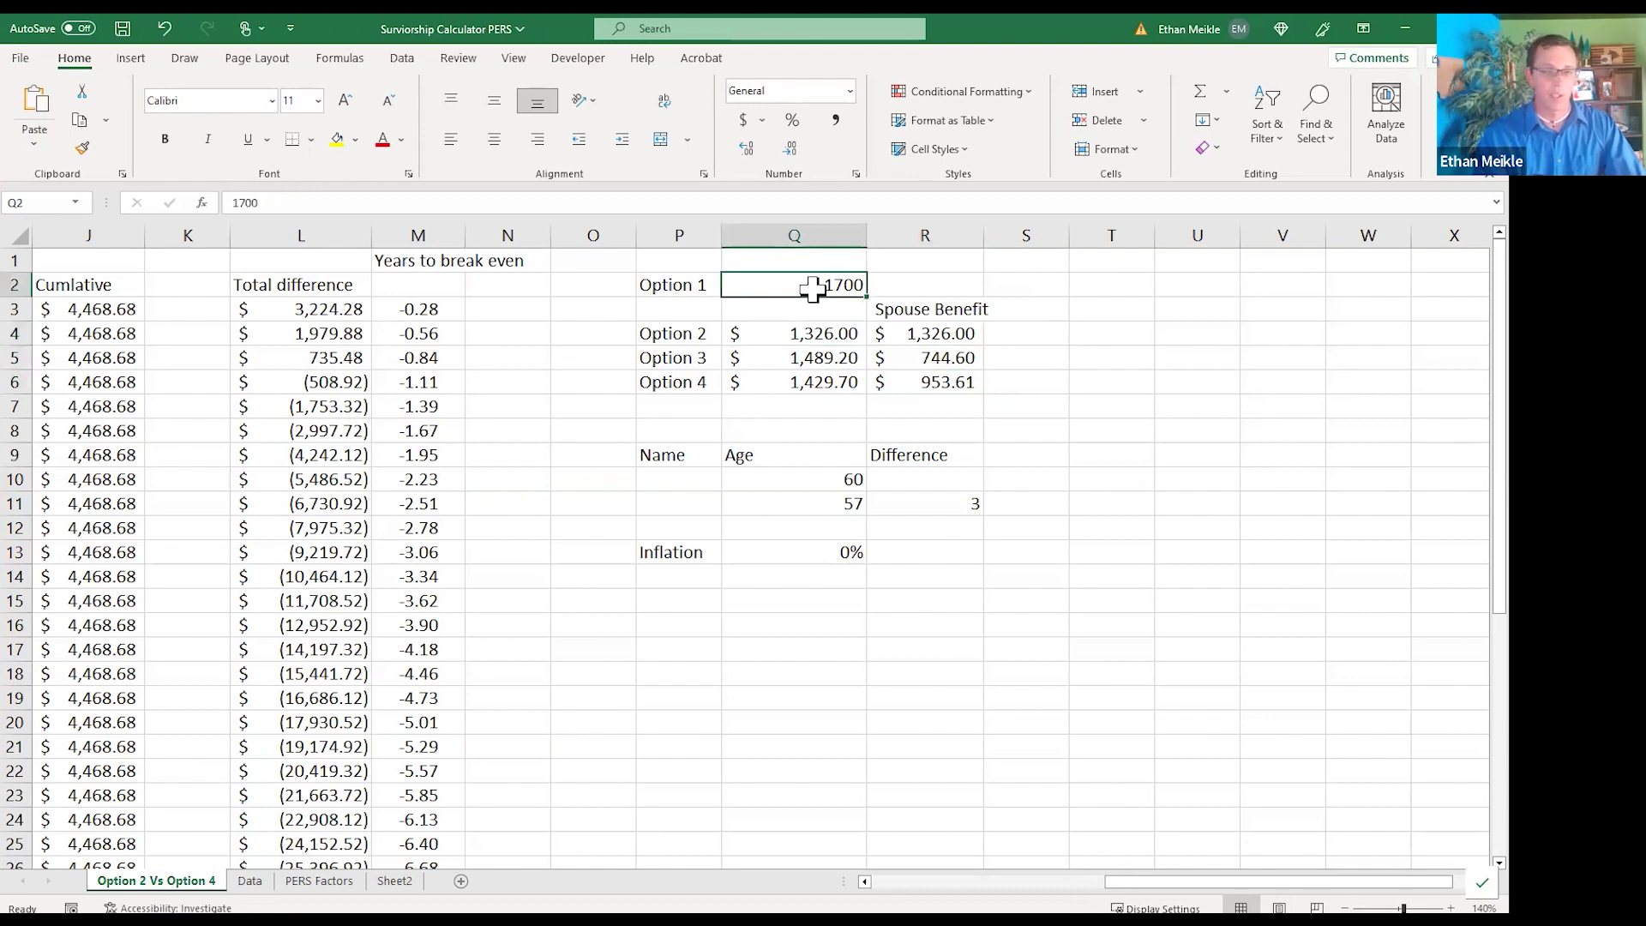
click(817, 382)
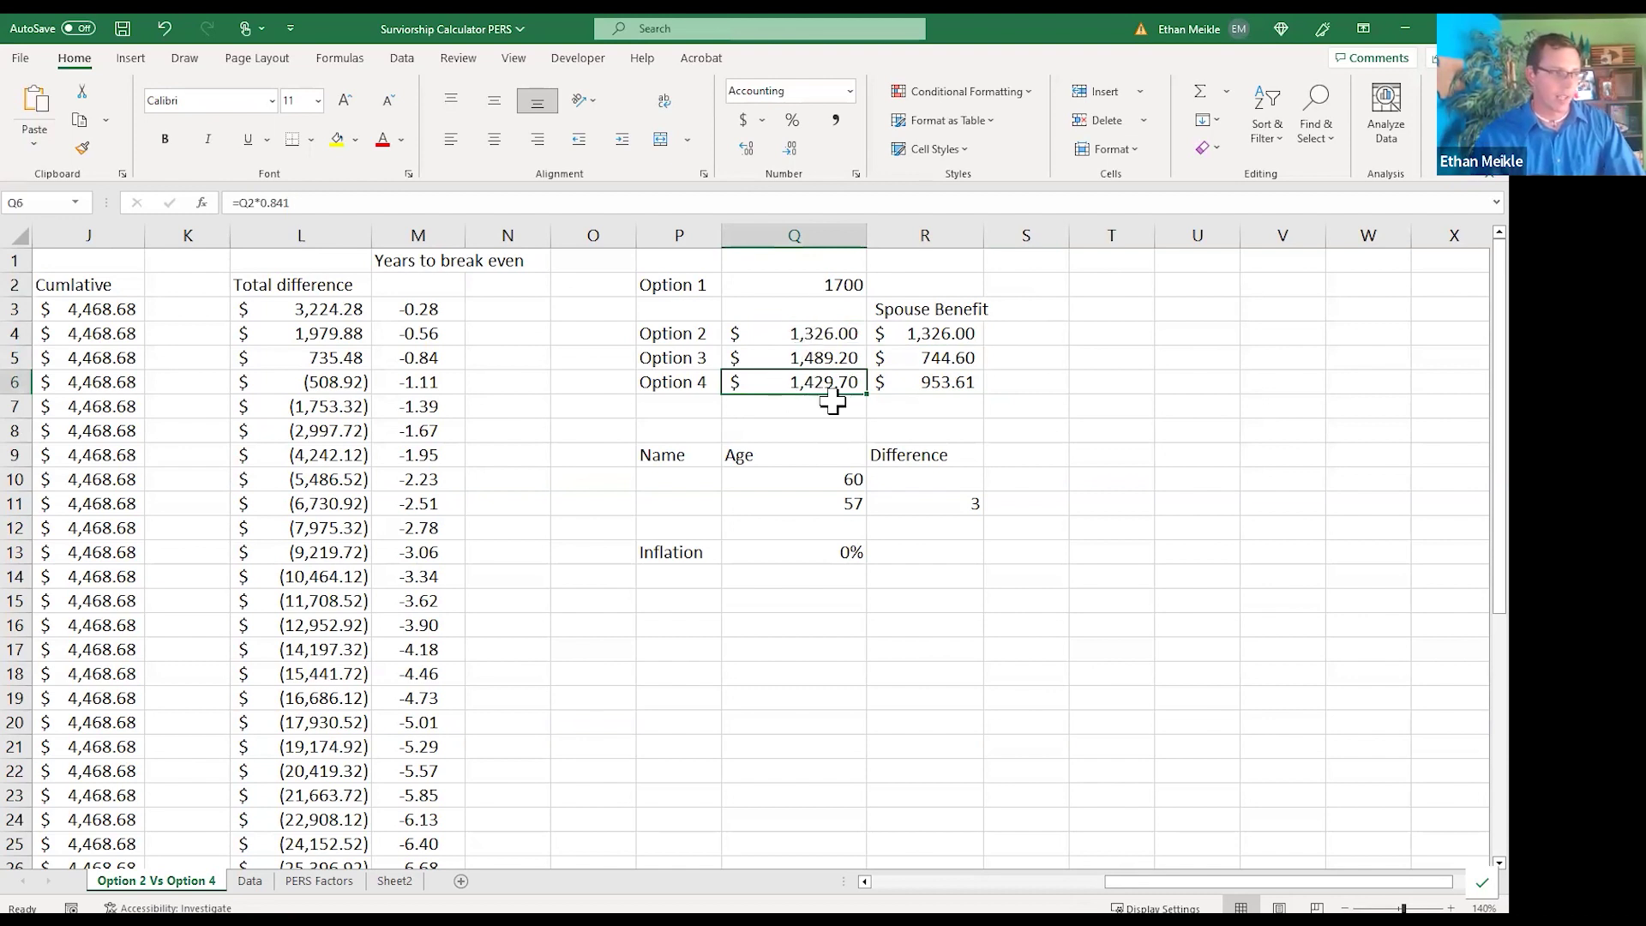
click(846, 285)
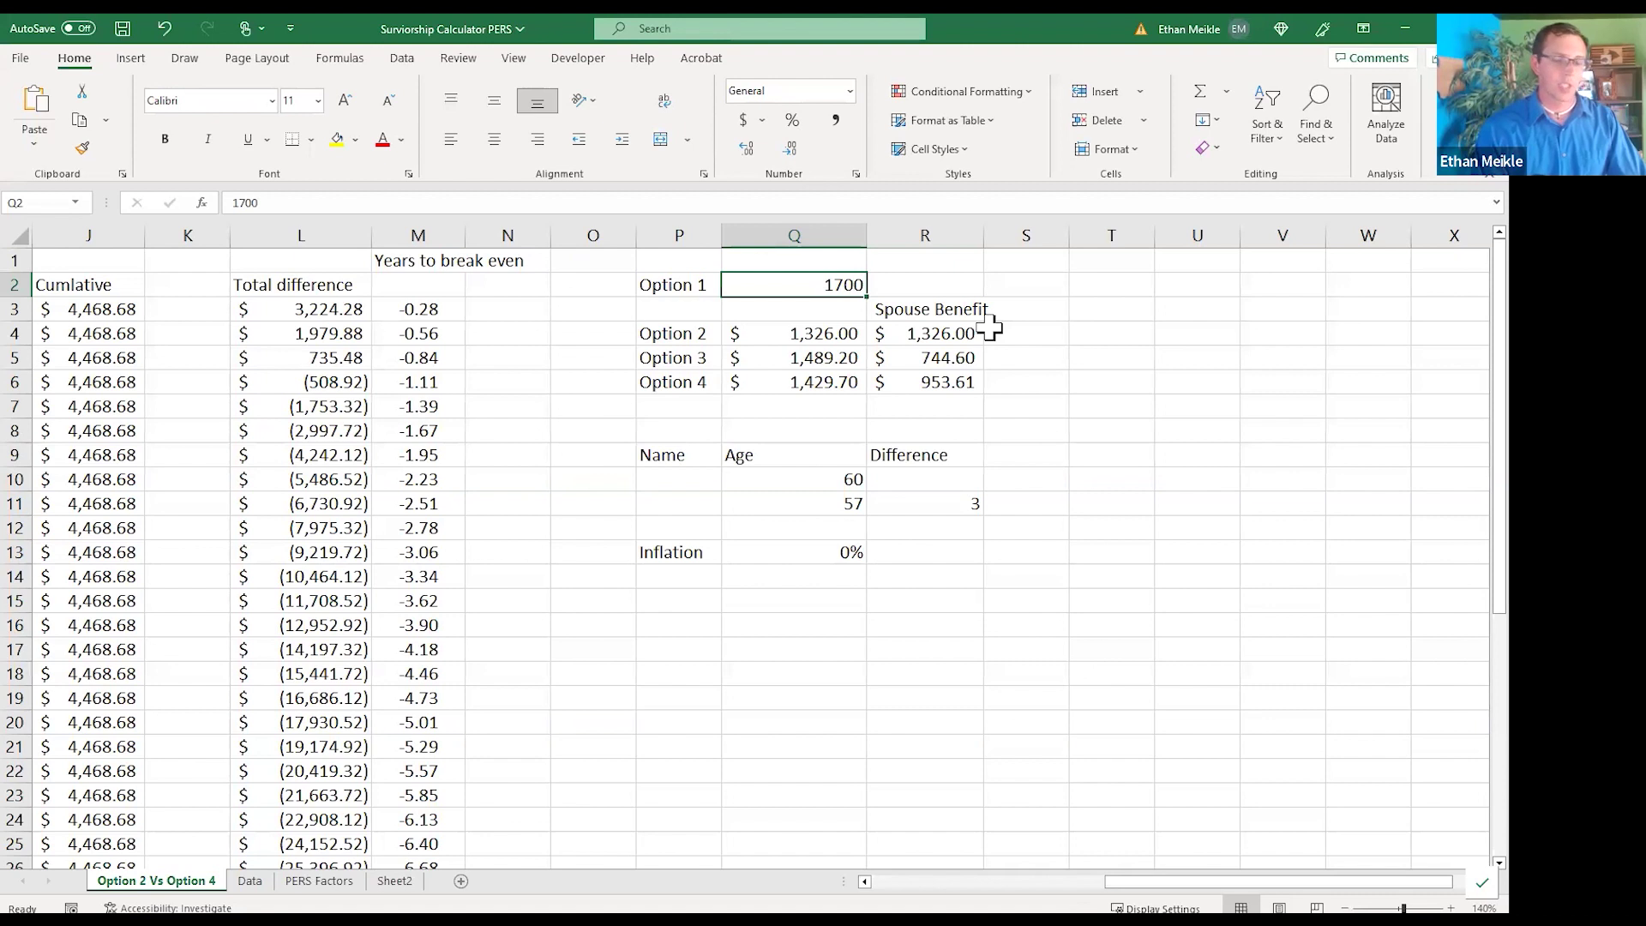
click(844, 333)
click(840, 382)
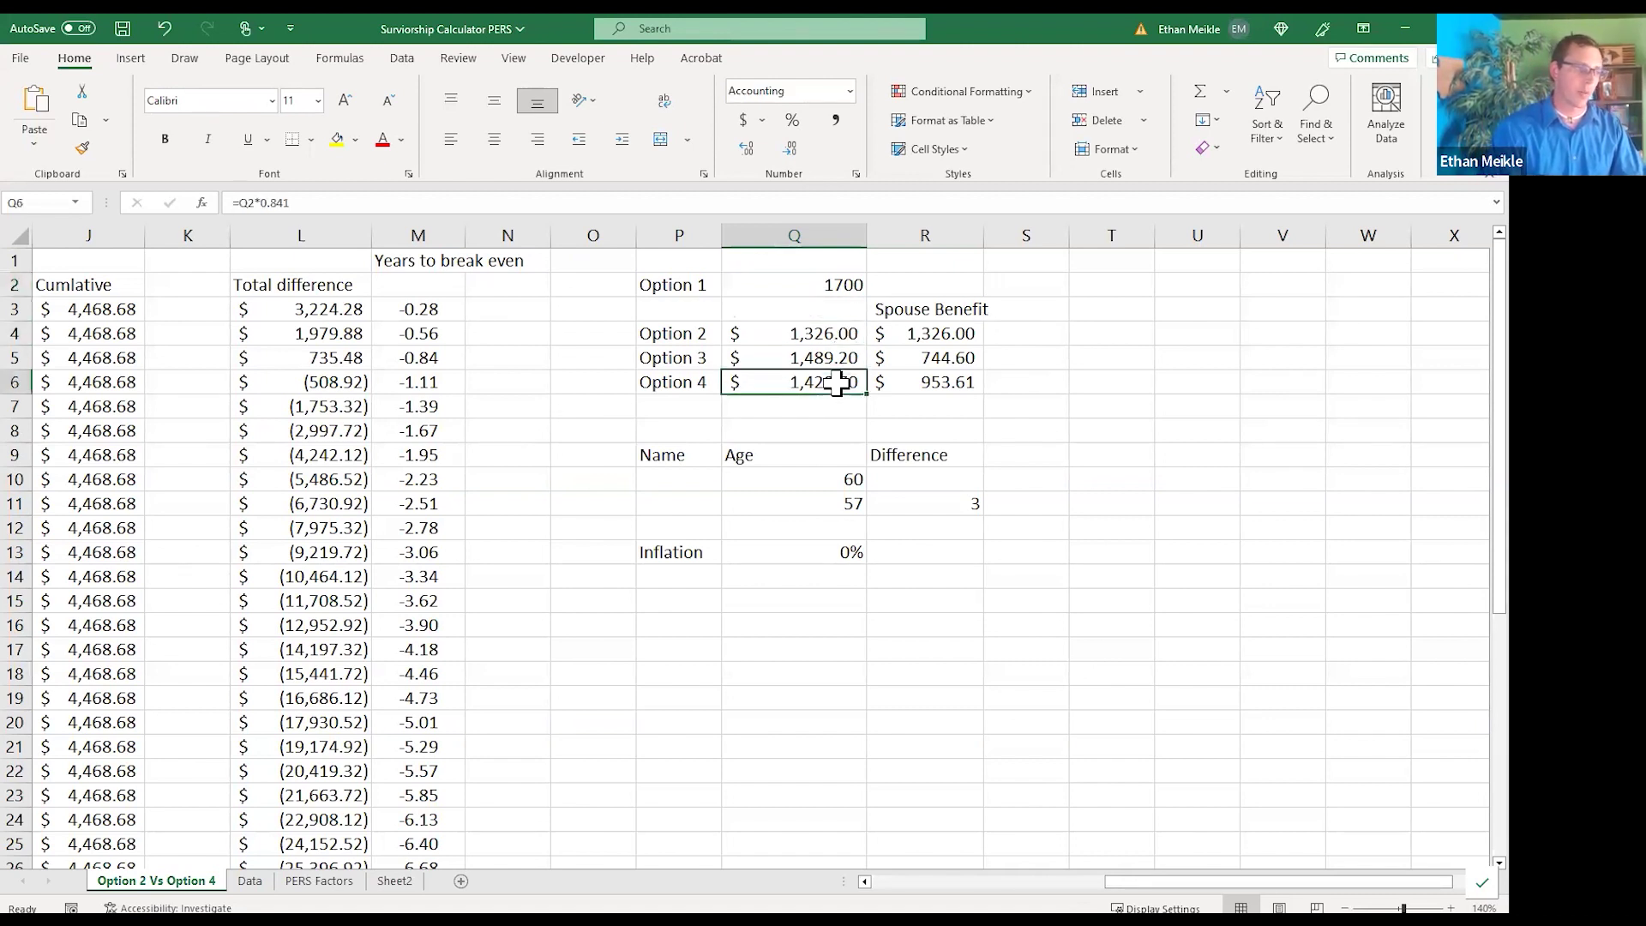
Examine the spouse benefits of Options 2, 3 and 4 against the retiree's Option 2 and Option 4 amounts
click(929, 333)
click(934, 358)
click(940, 381)
click(840, 336)
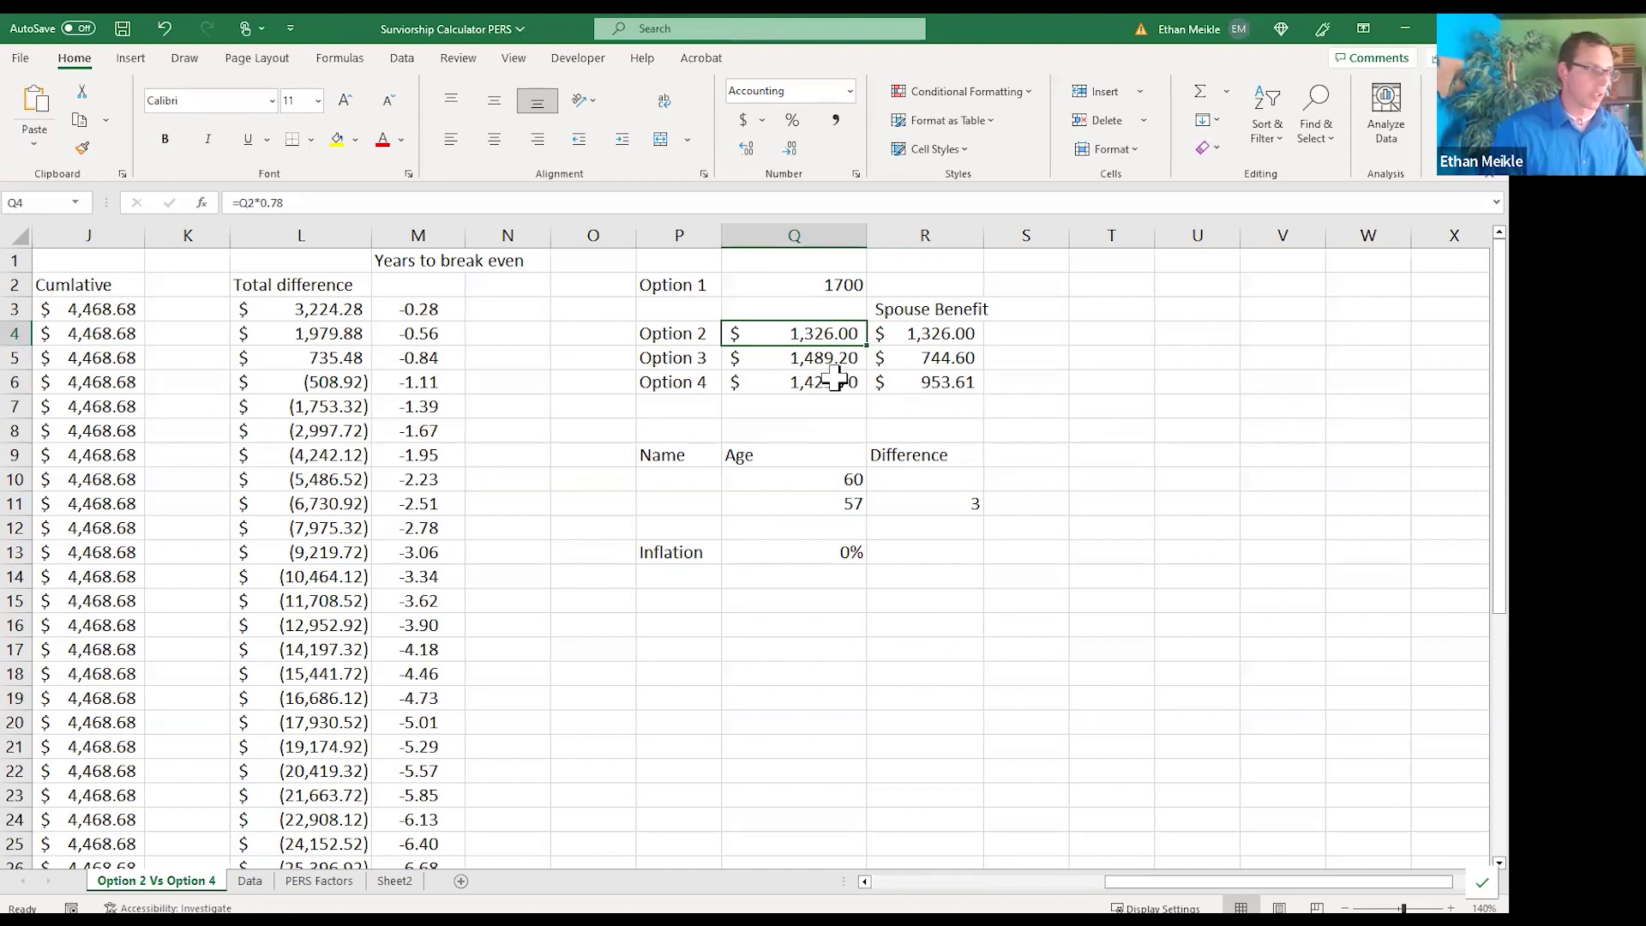
click(791, 385)
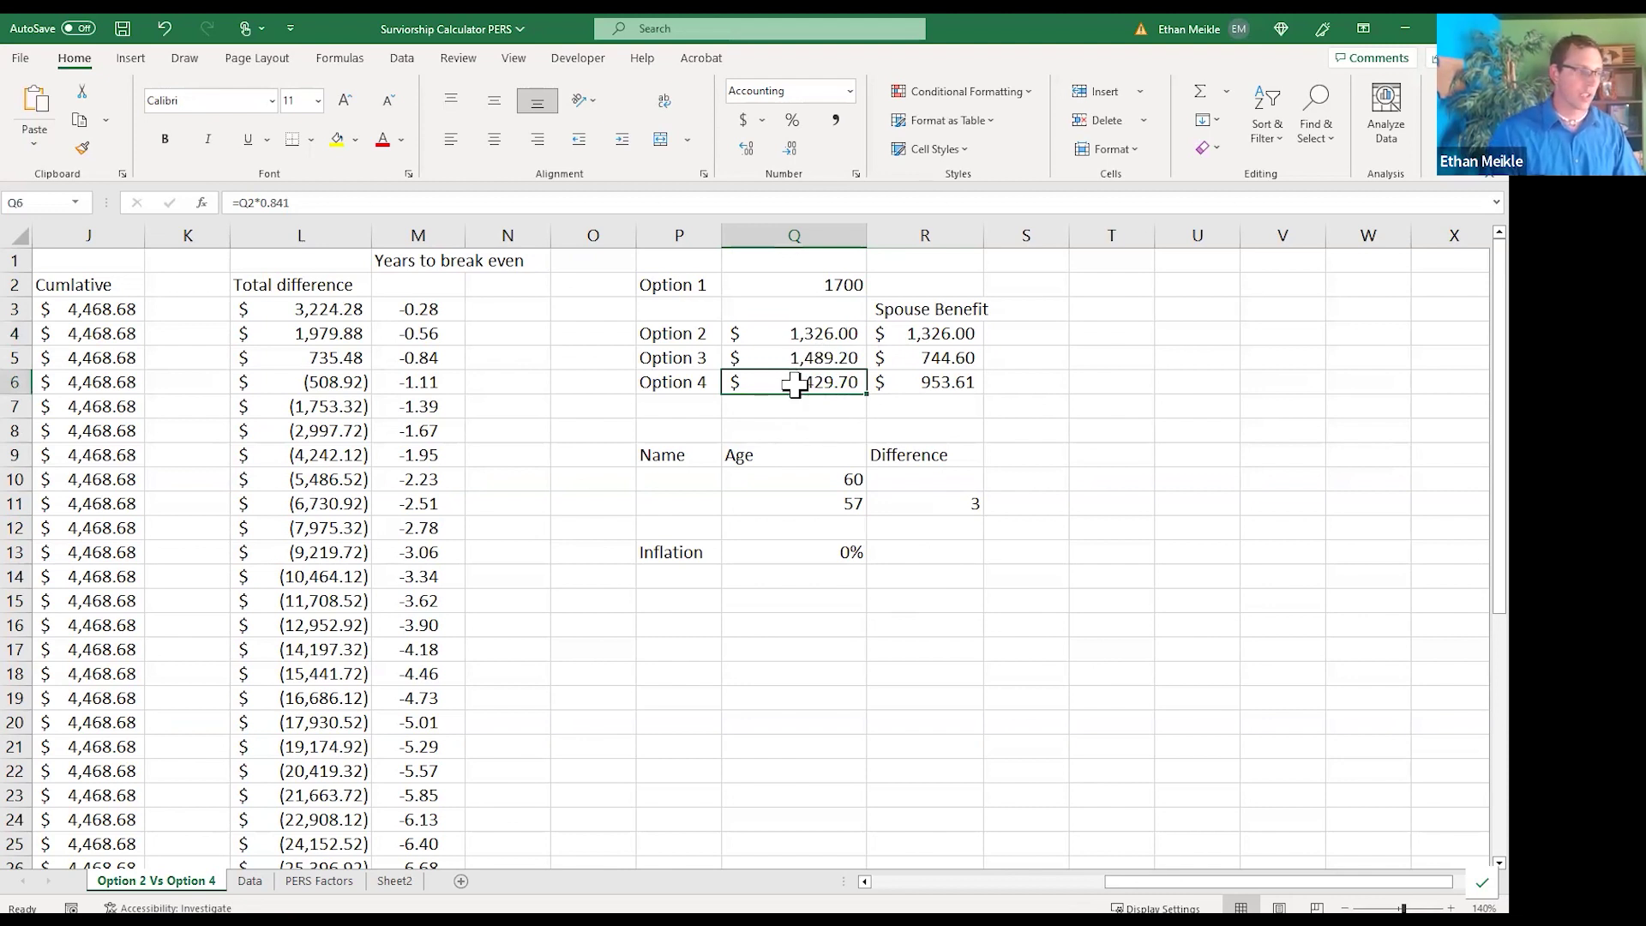
click(935, 385)
click(927, 358)
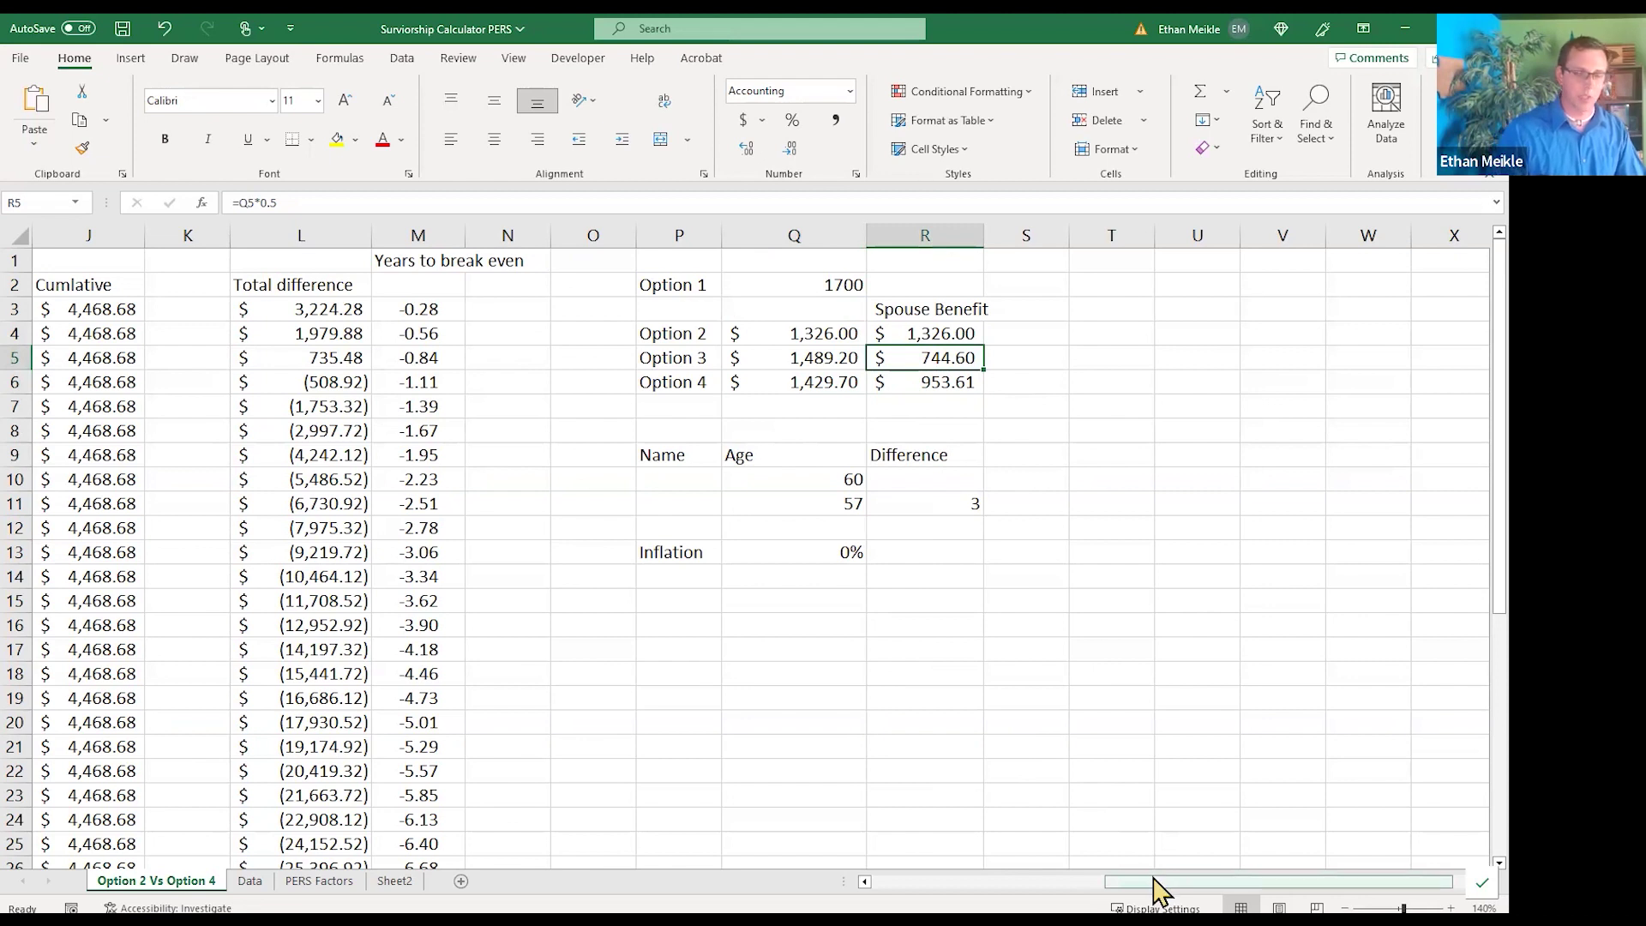
Fit the monthly Option 2 column to its values, and review Year 1's Option 2 and Option 4 amounts, difference and year total
drag(1157, 887, 228, 209)
double_click(220, 228)
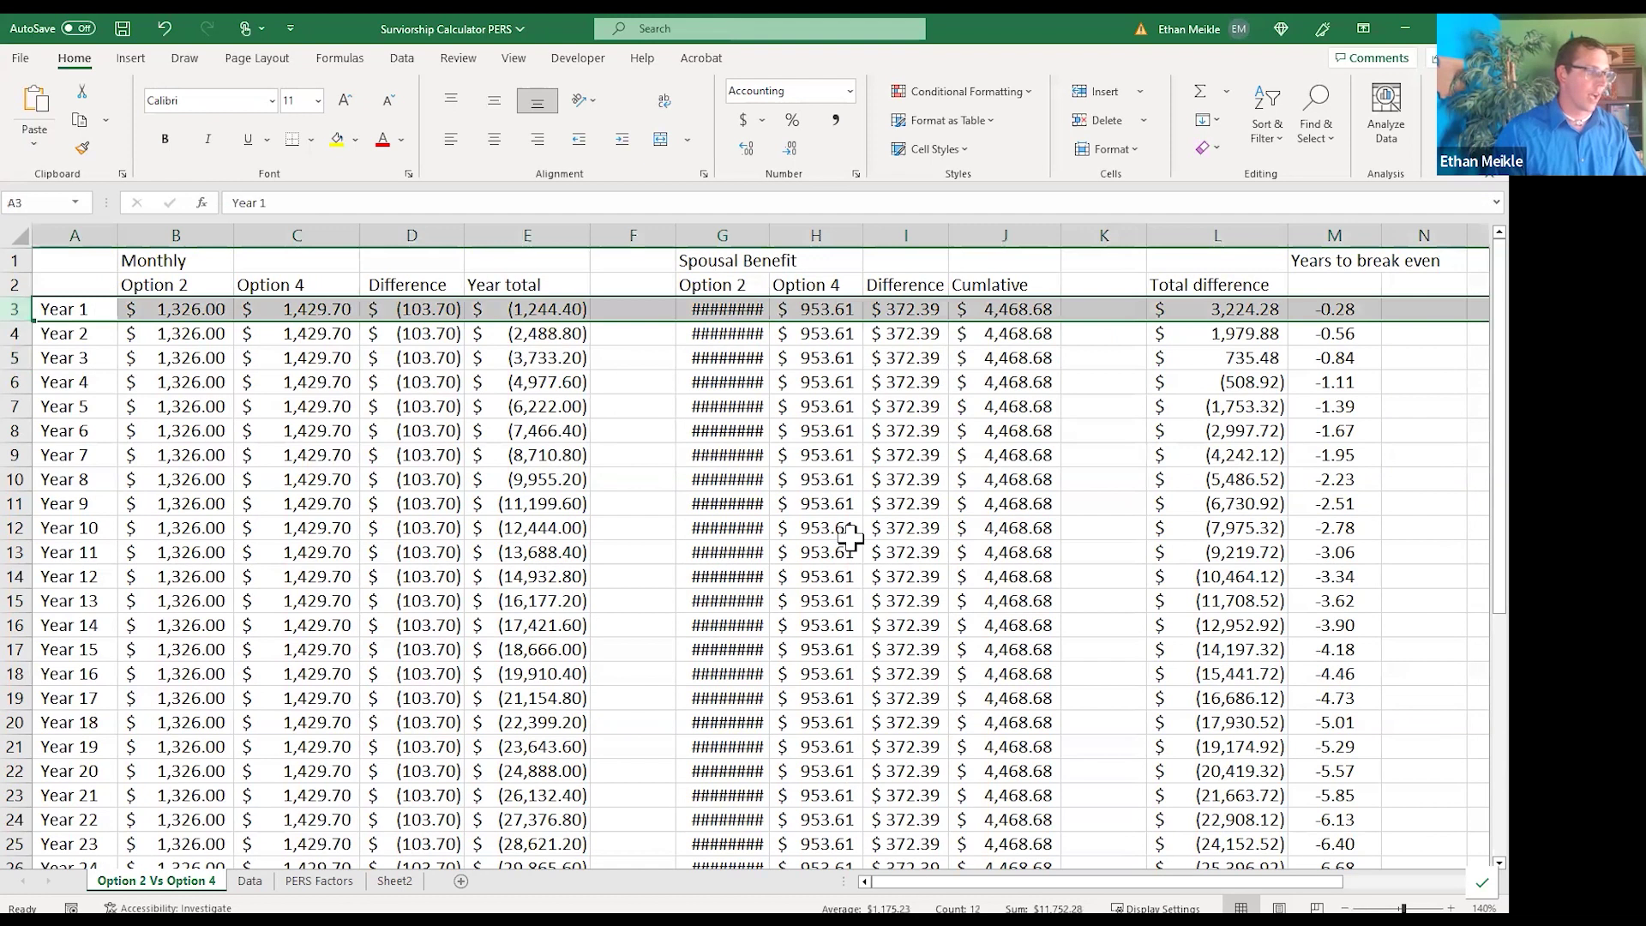
click(213, 310)
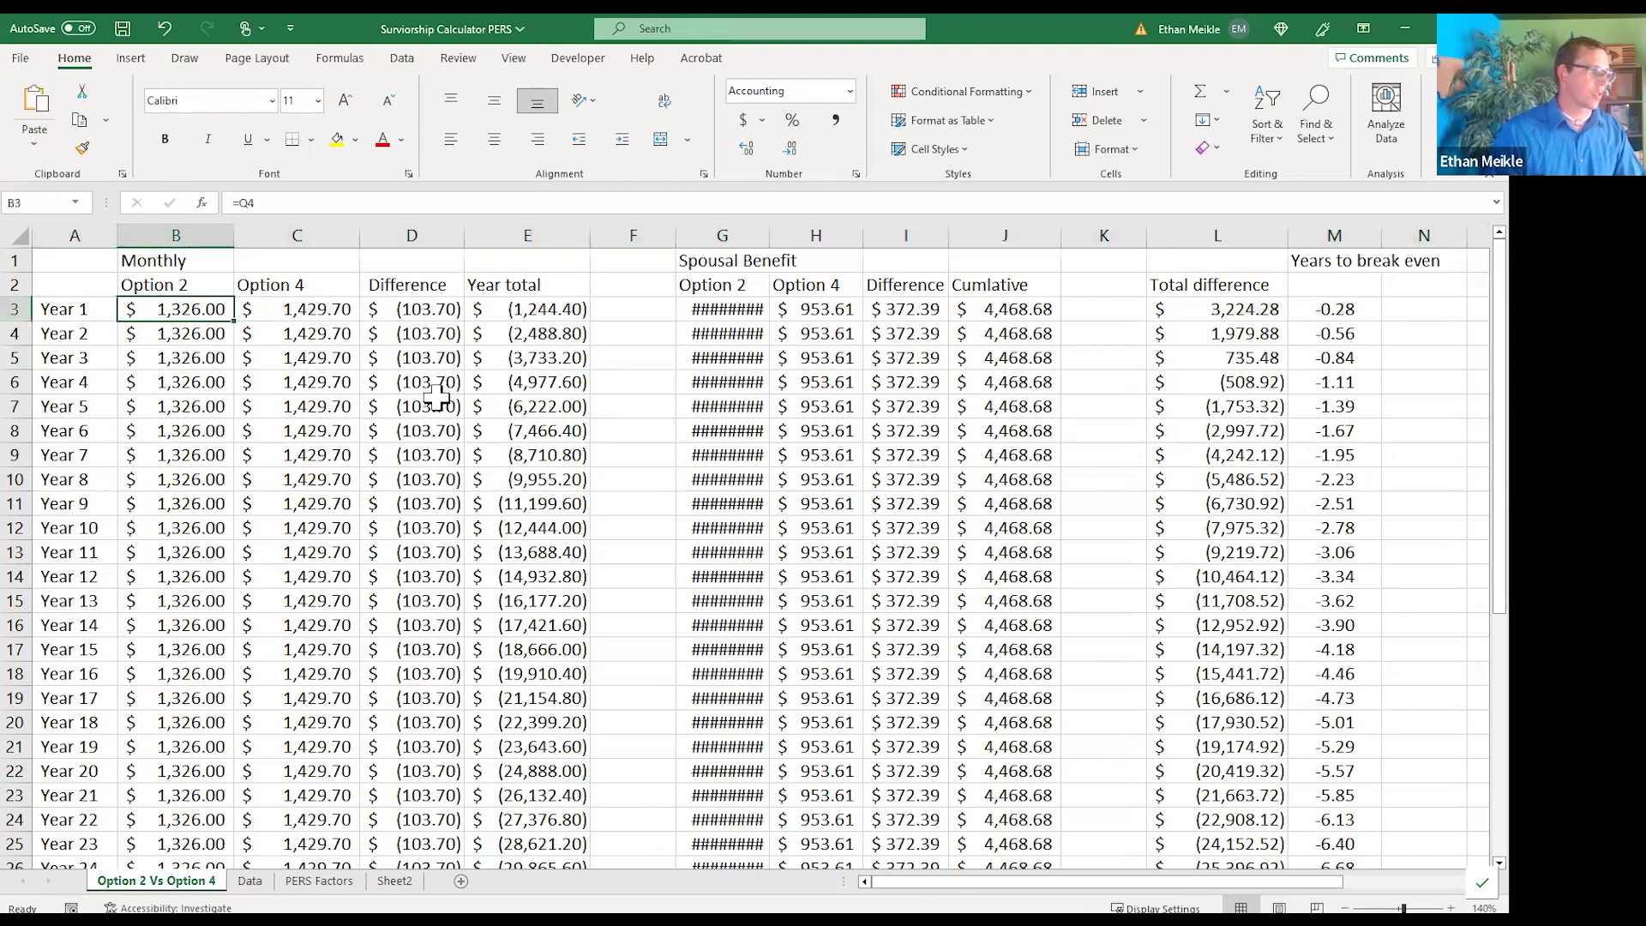
click(343, 315)
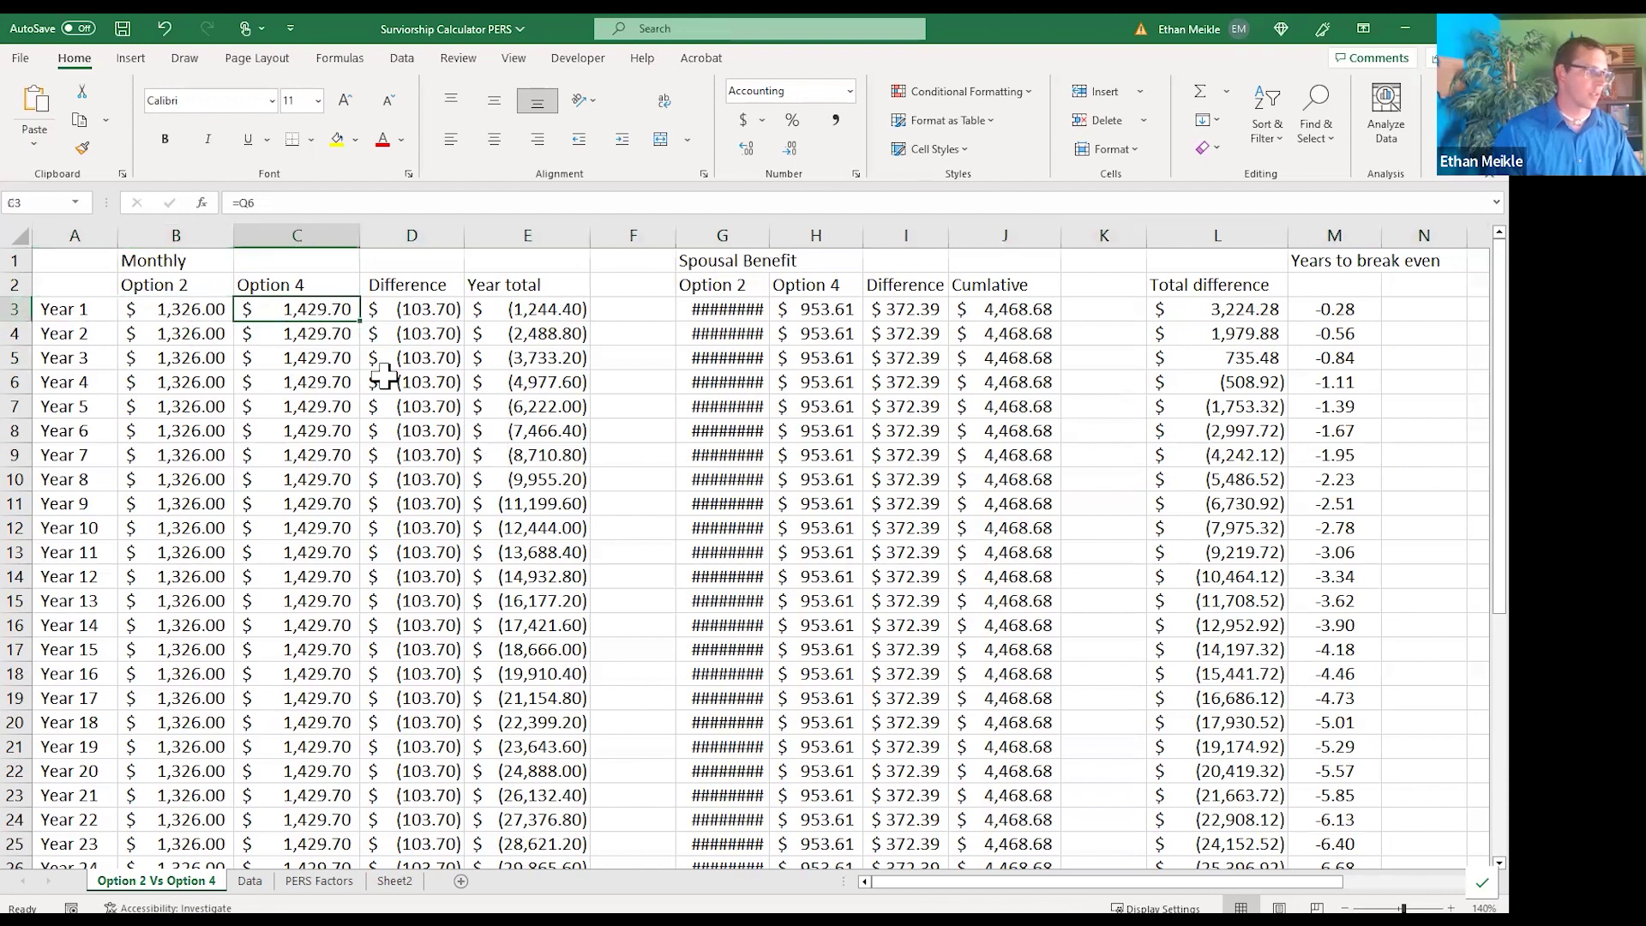
click(390, 311)
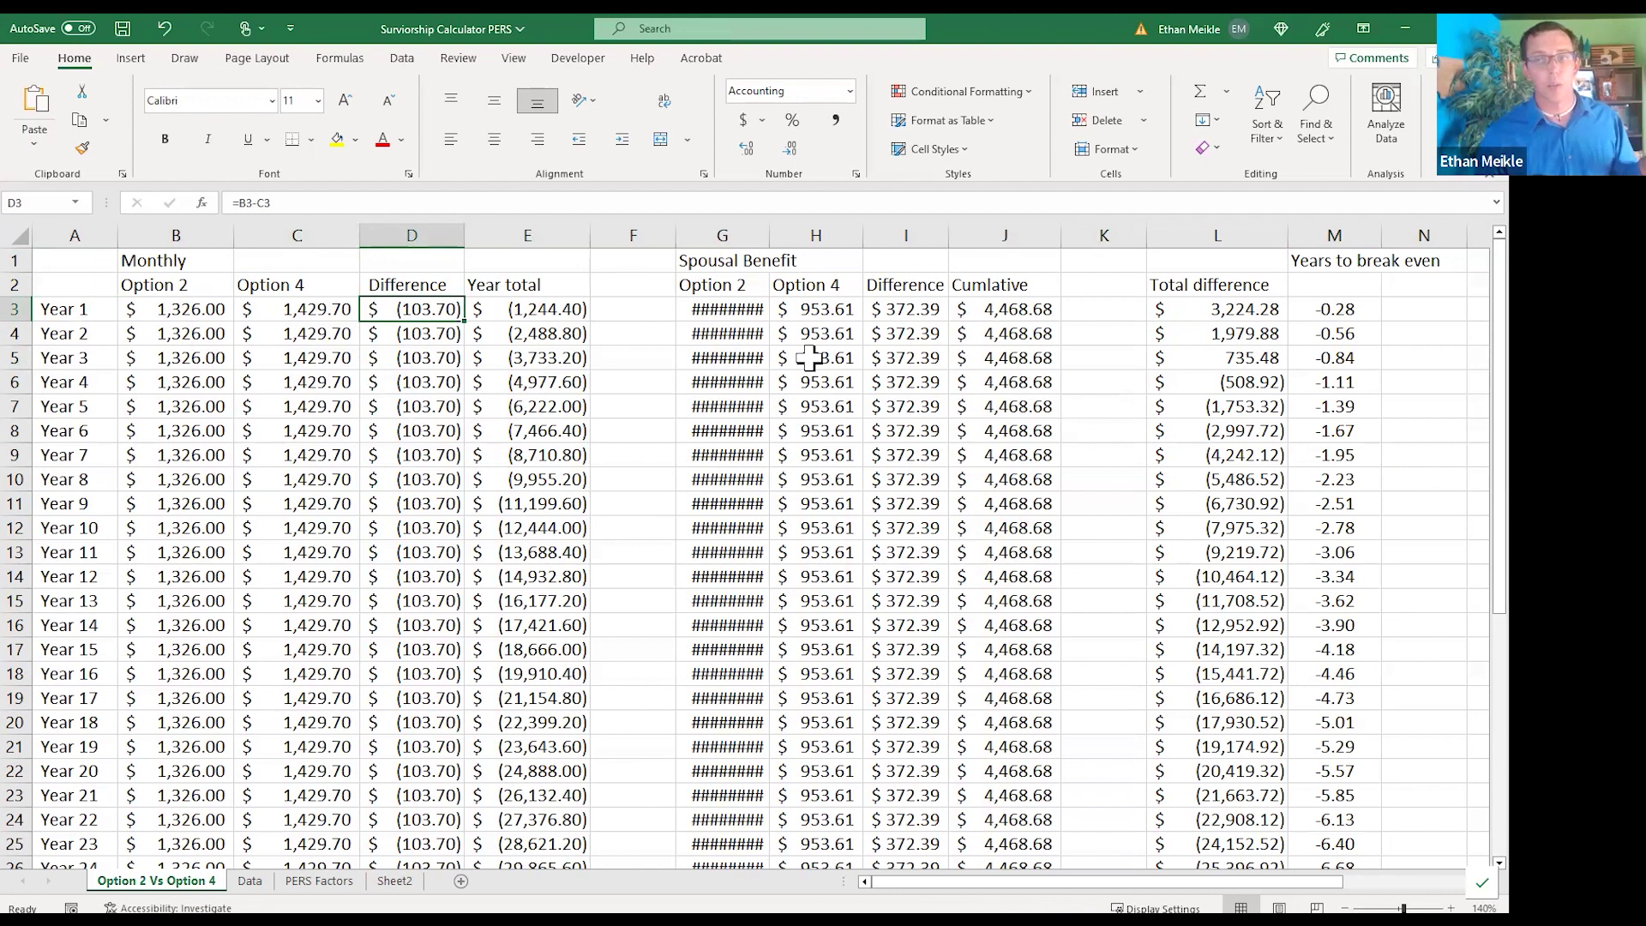
click(553, 311)
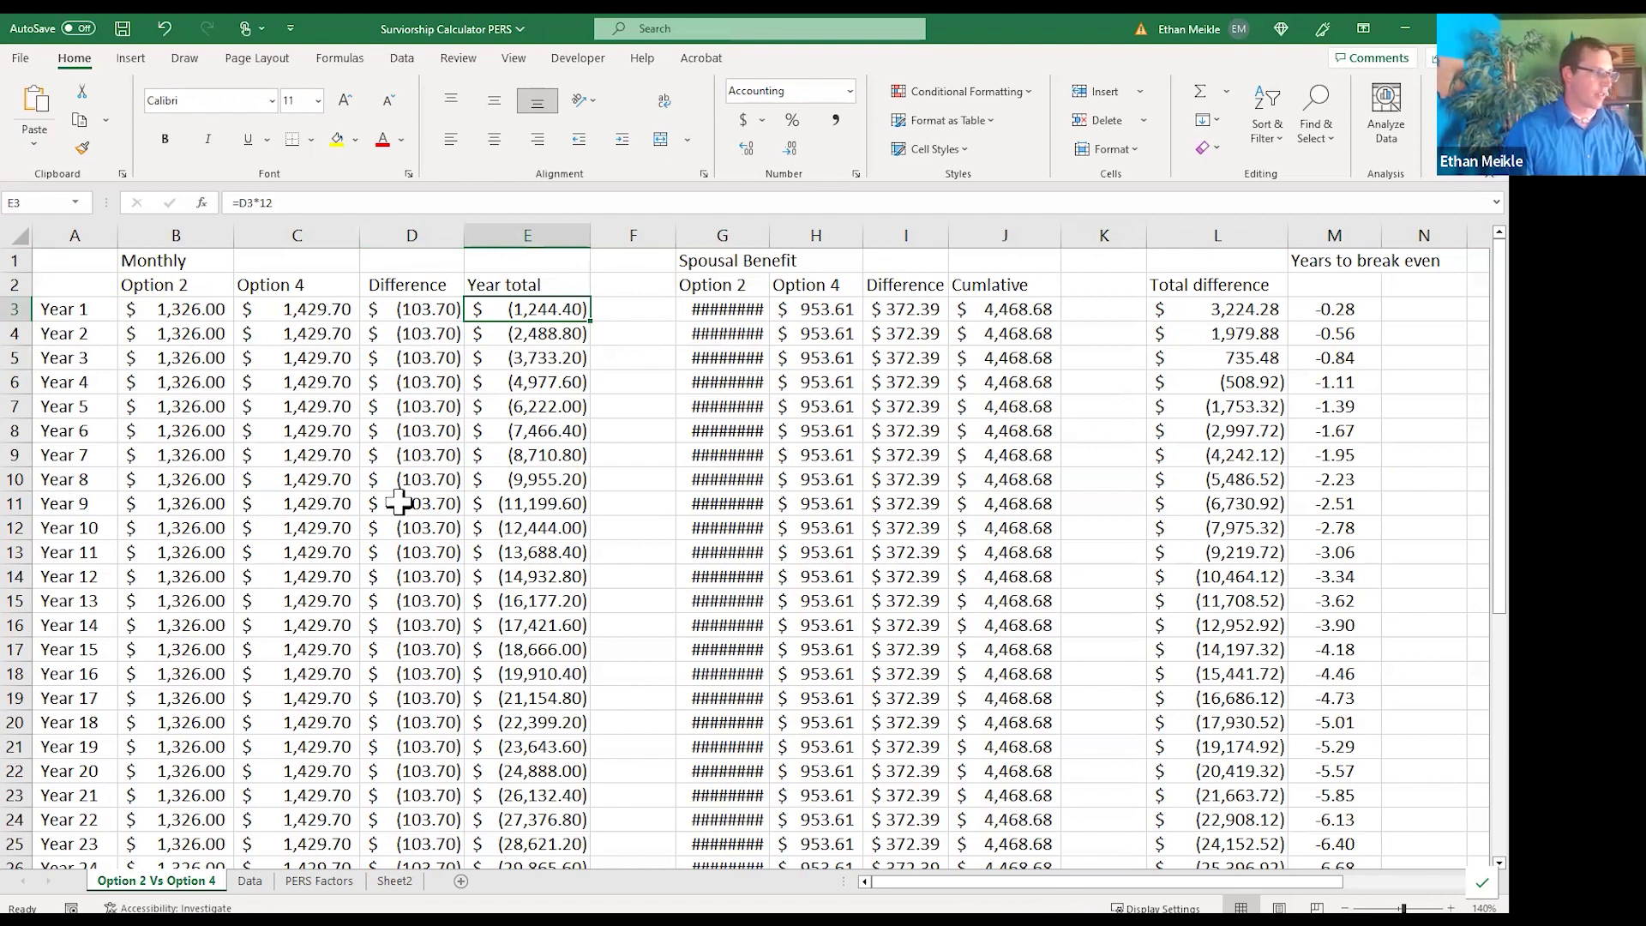
Examine the Year 10 year total and the Year 10 spousal benefit amounts, difference and cumulative value for Options 2 and 4
click(542, 522)
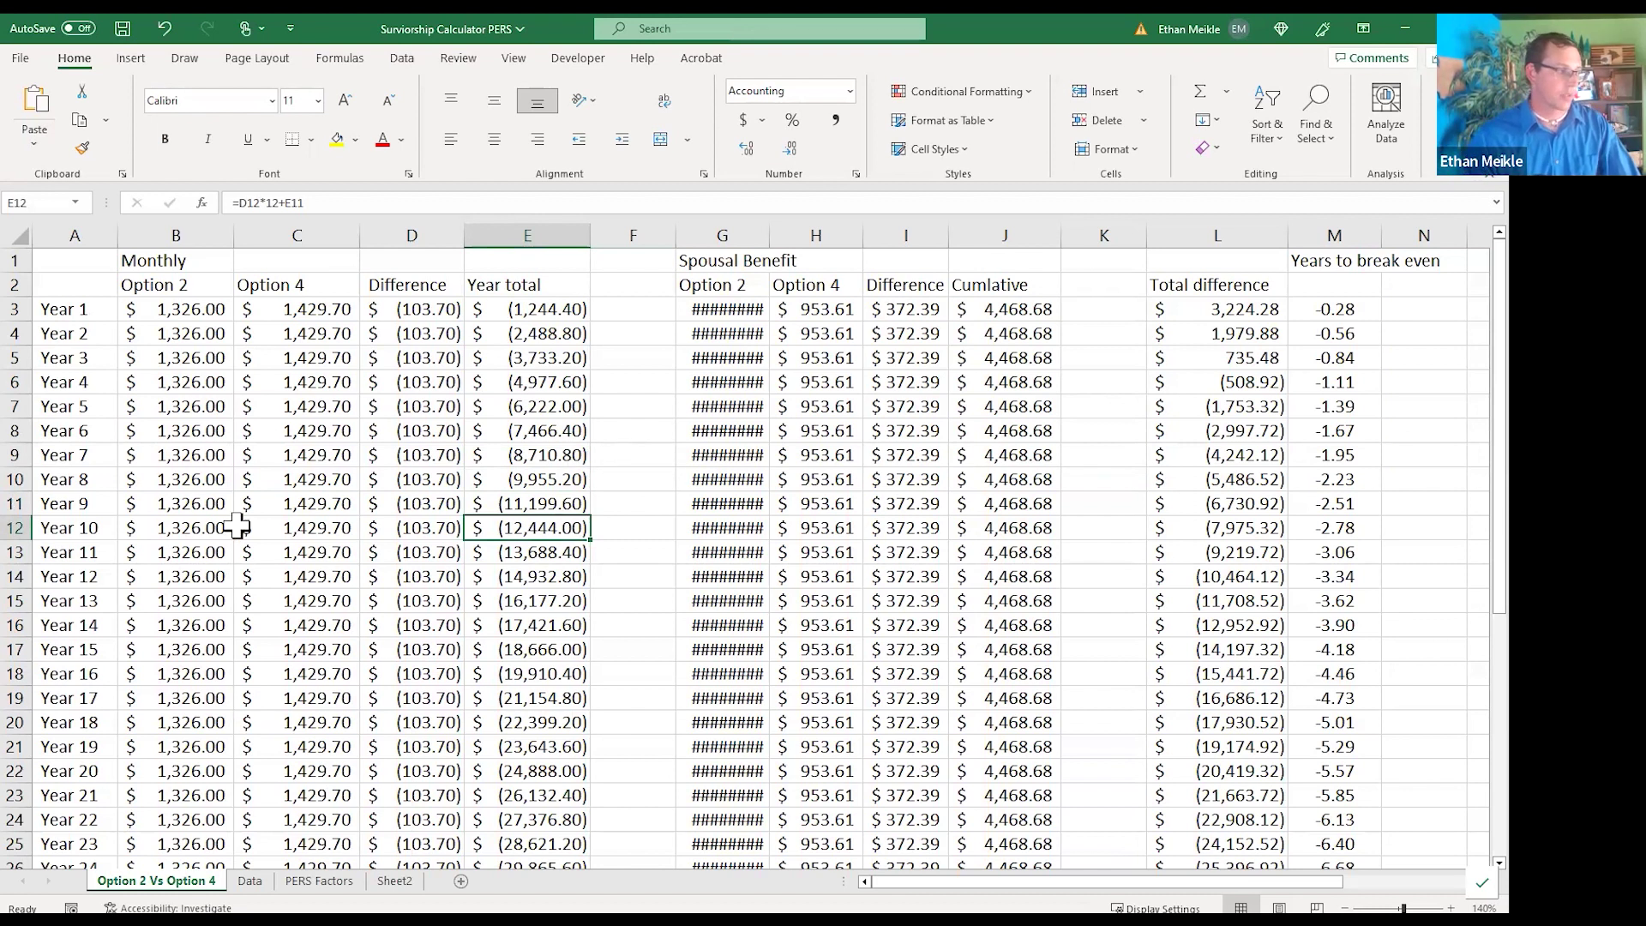
click(743, 531)
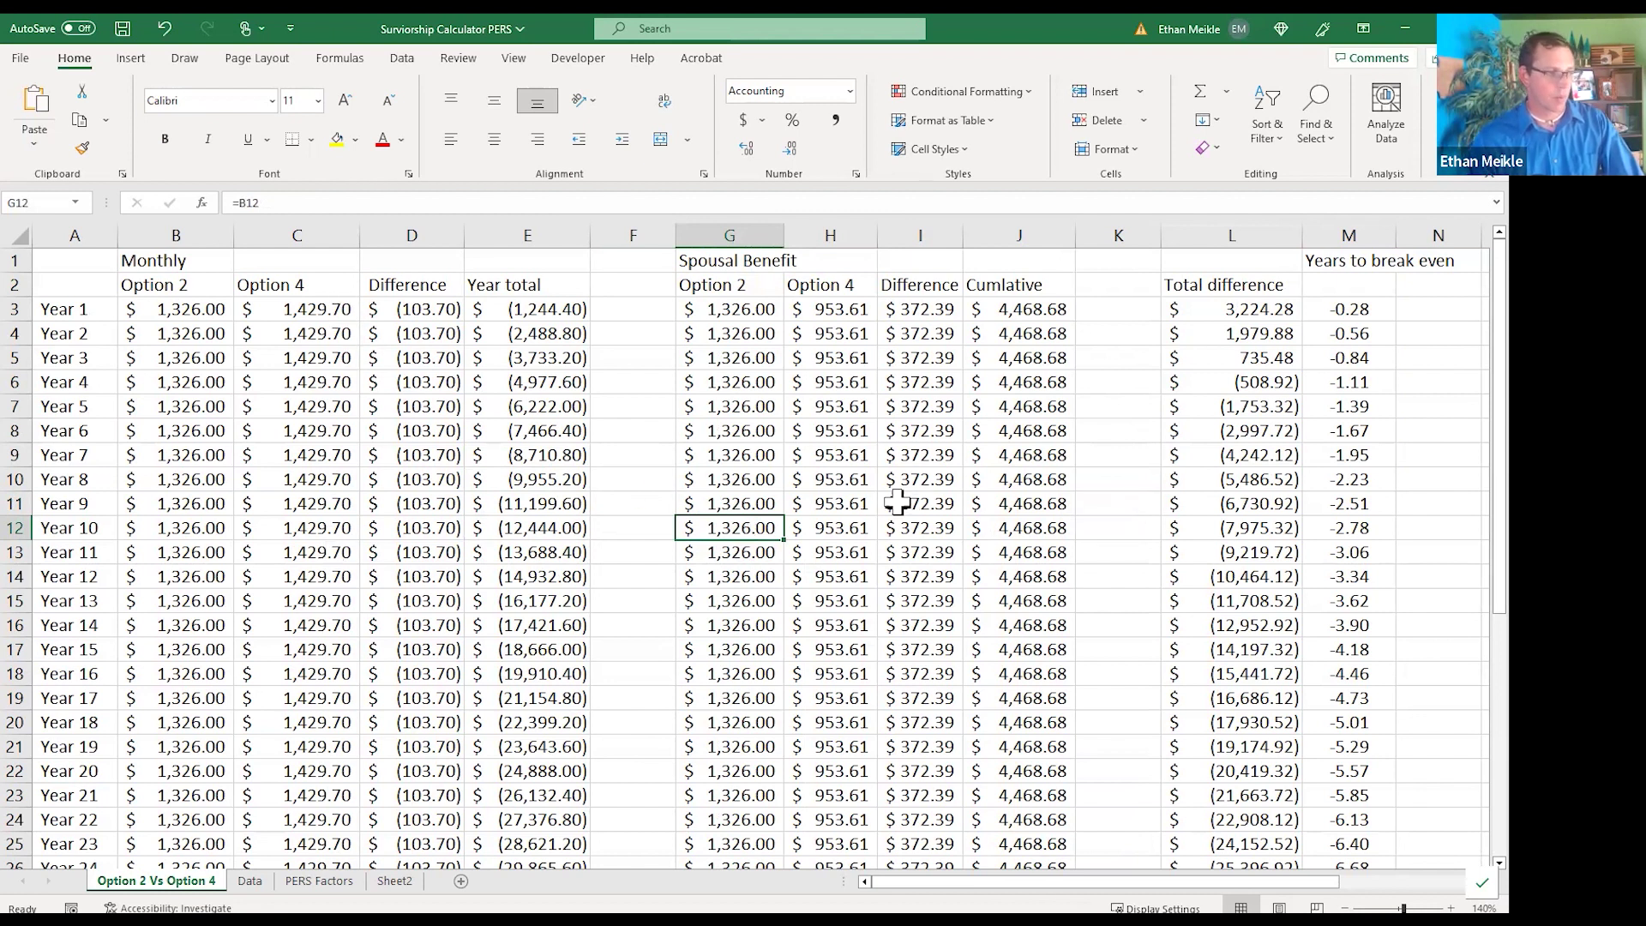
click(851, 527)
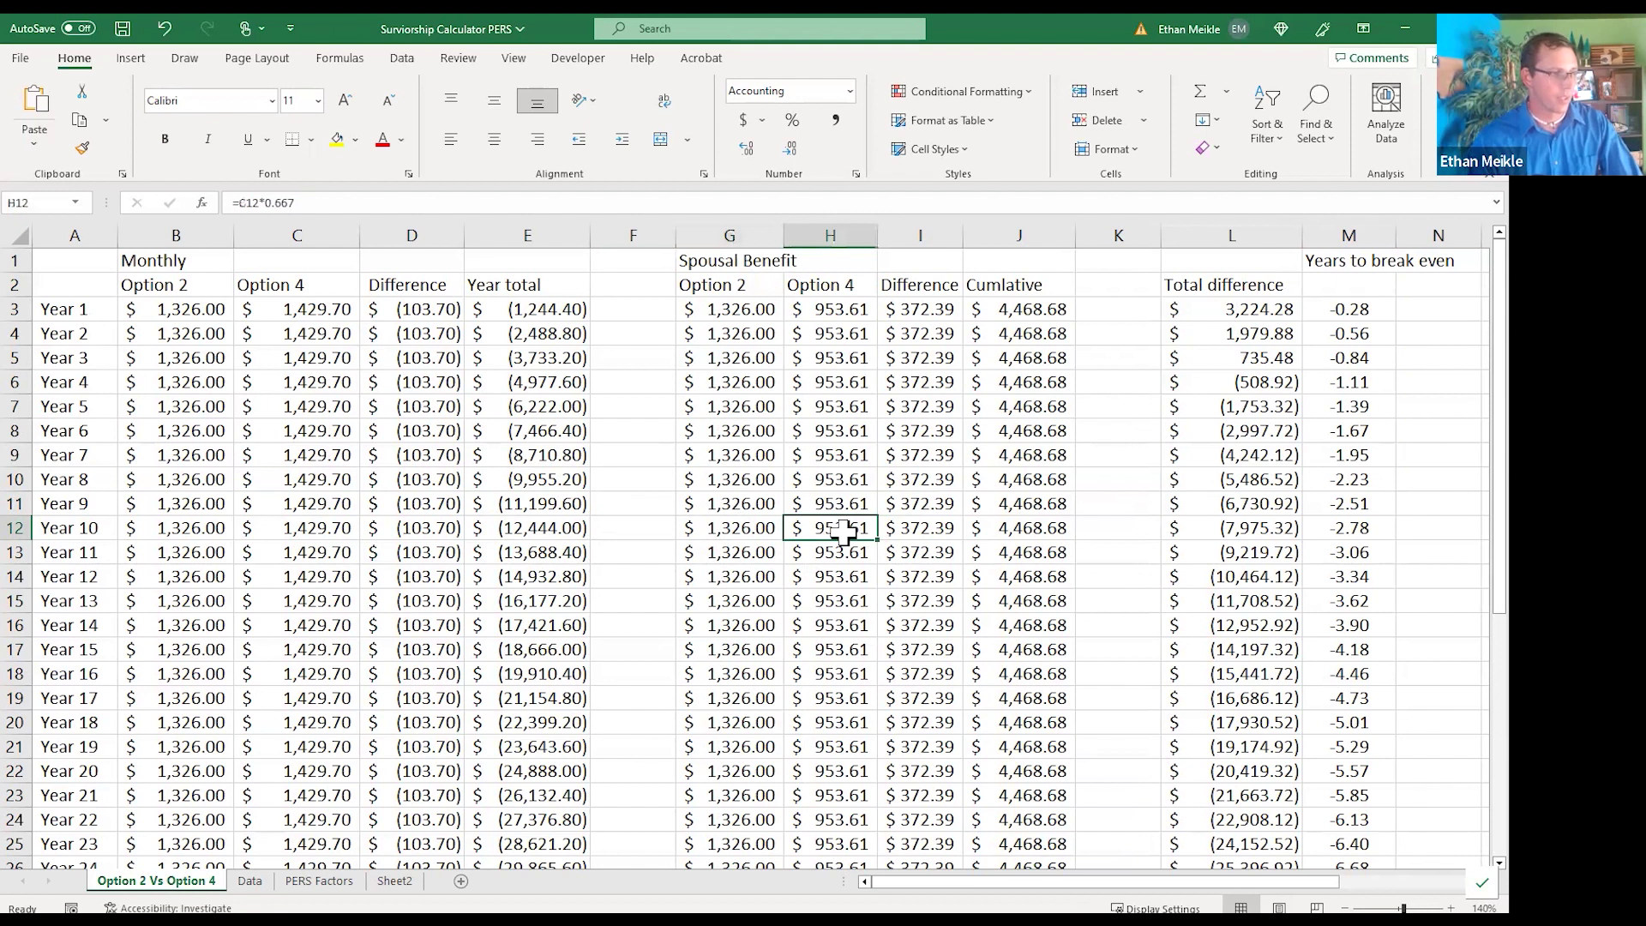
click(930, 532)
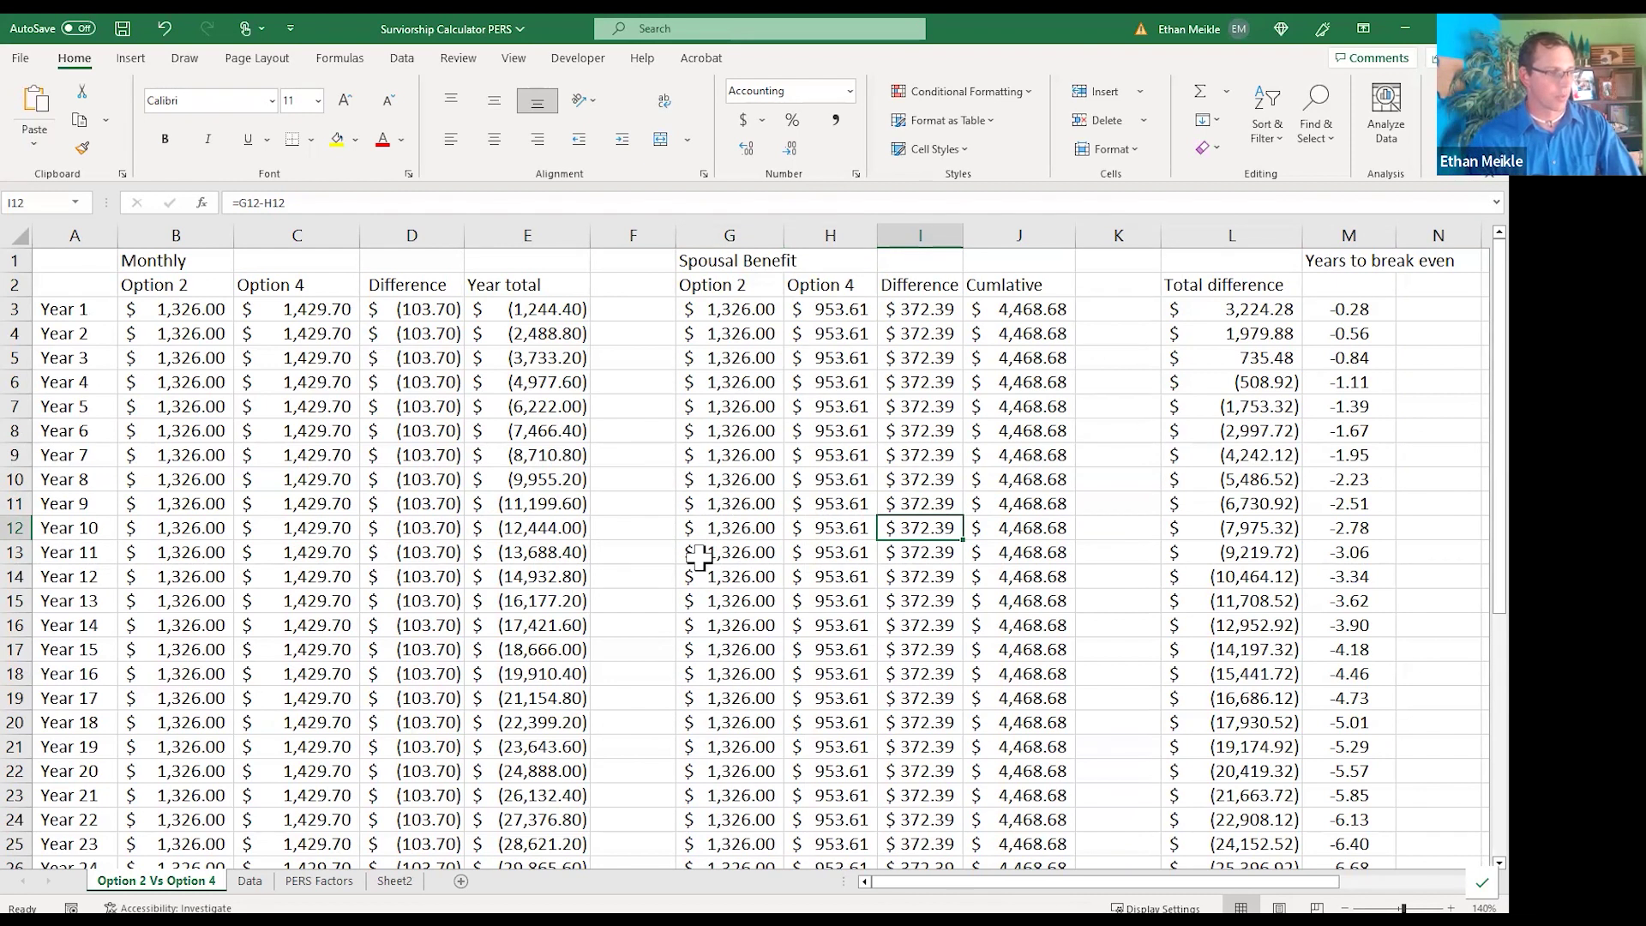
click(1024, 533)
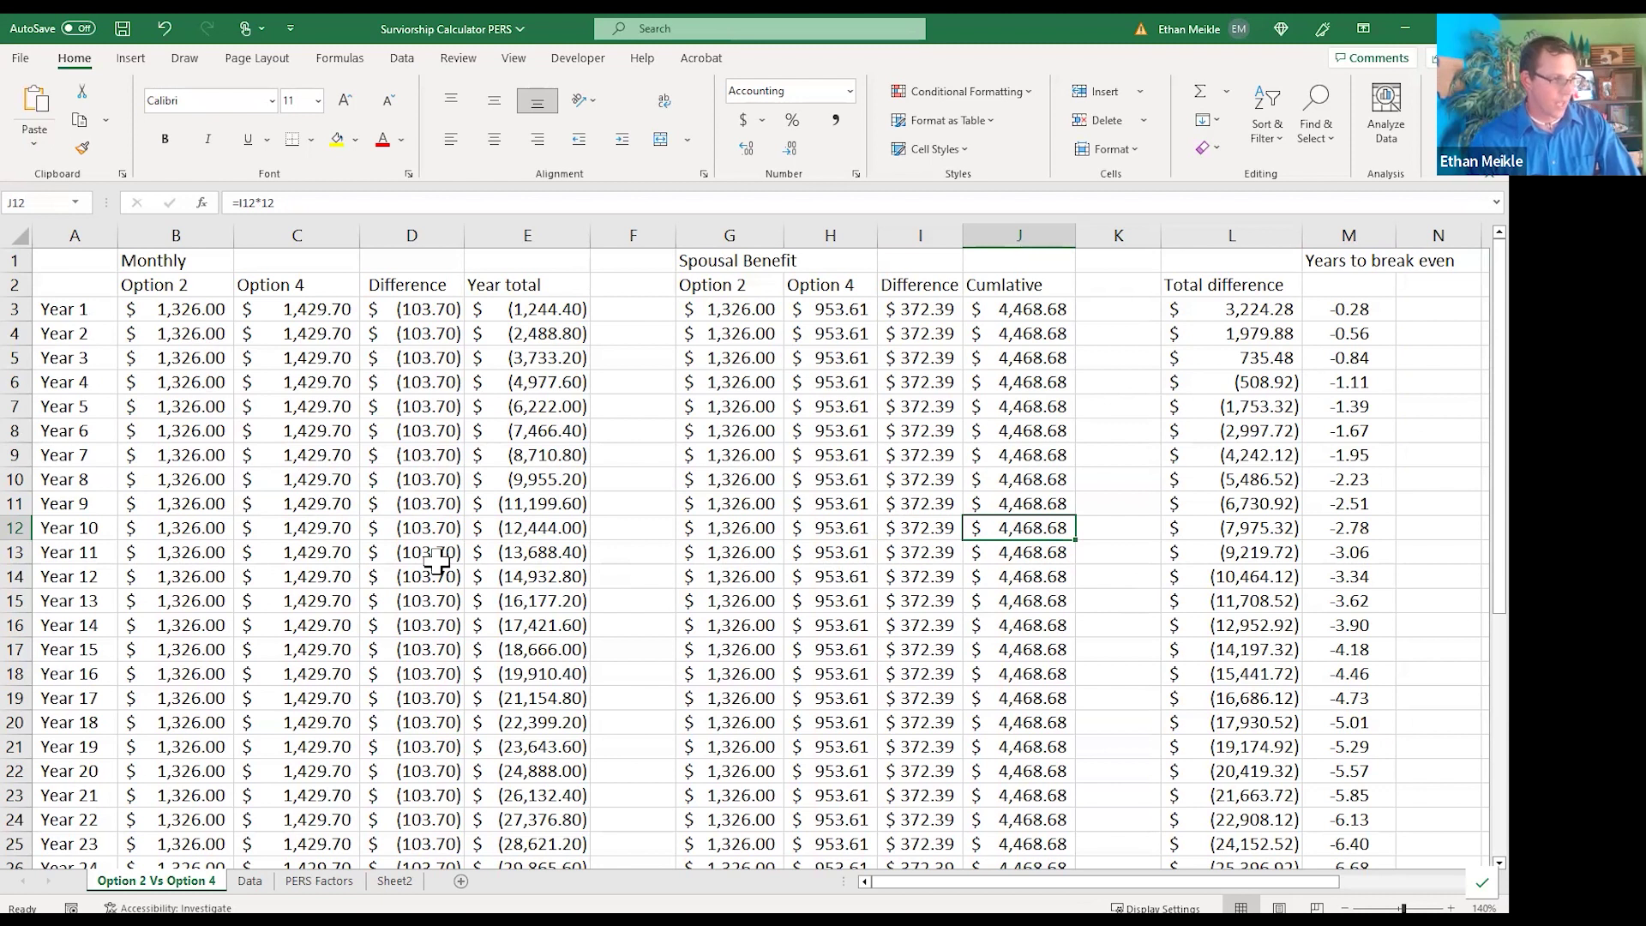
Compare the Year 10 year total with the cumulative spousal difference, and check that year's years to break even
click(514, 534)
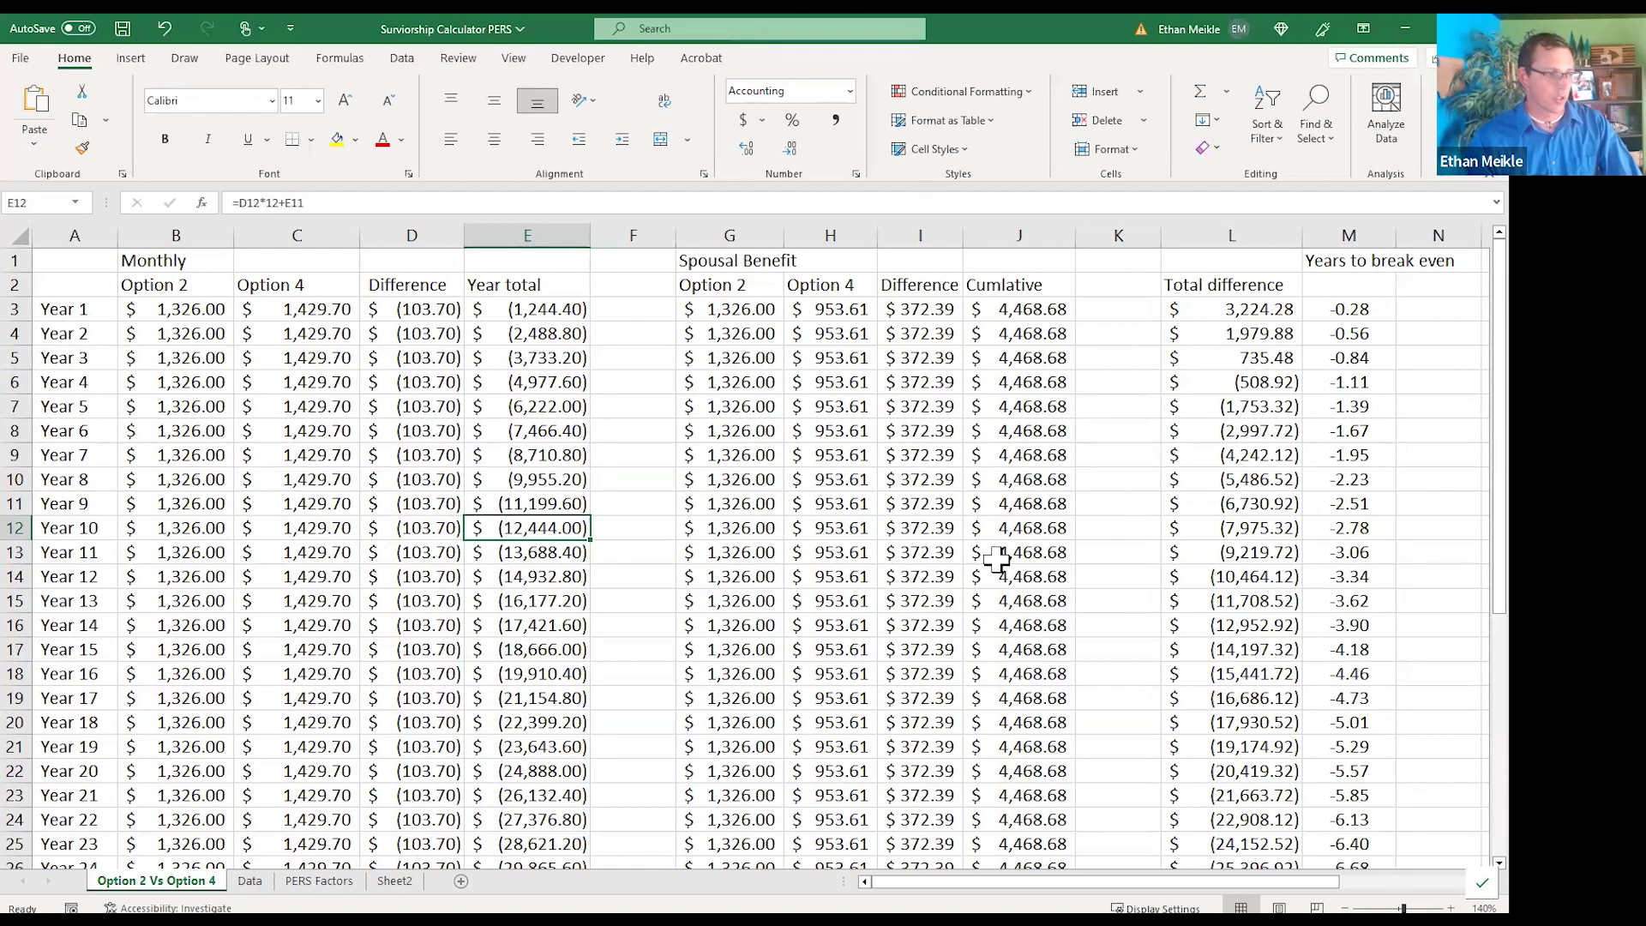
click(1012, 533)
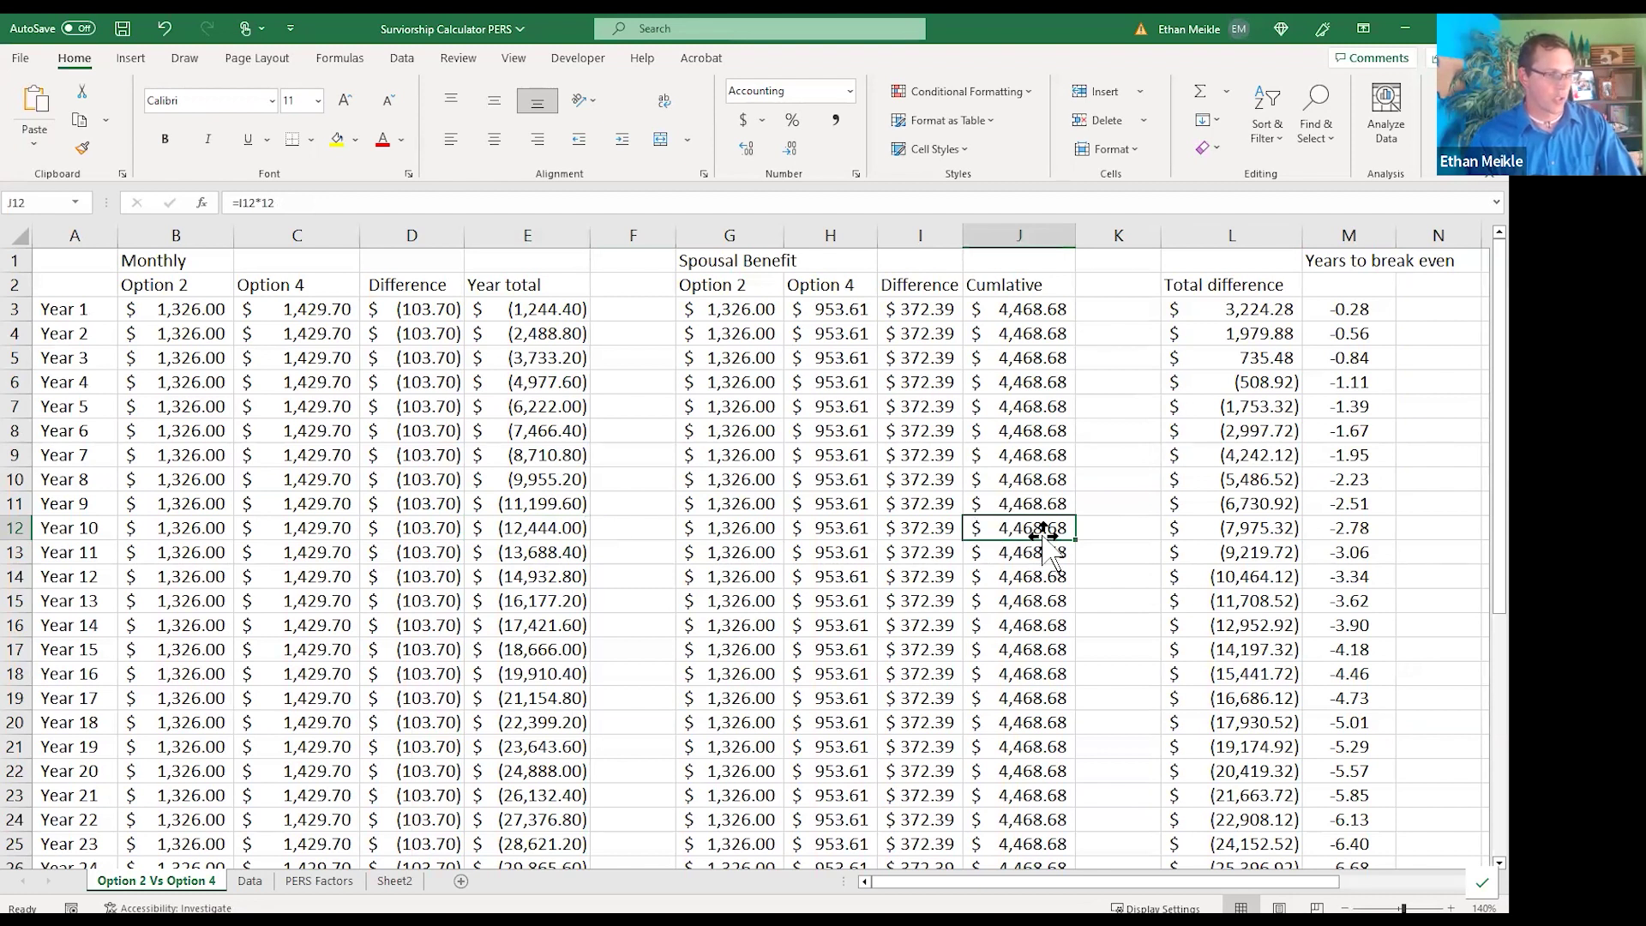
click(579, 532)
click(1331, 533)
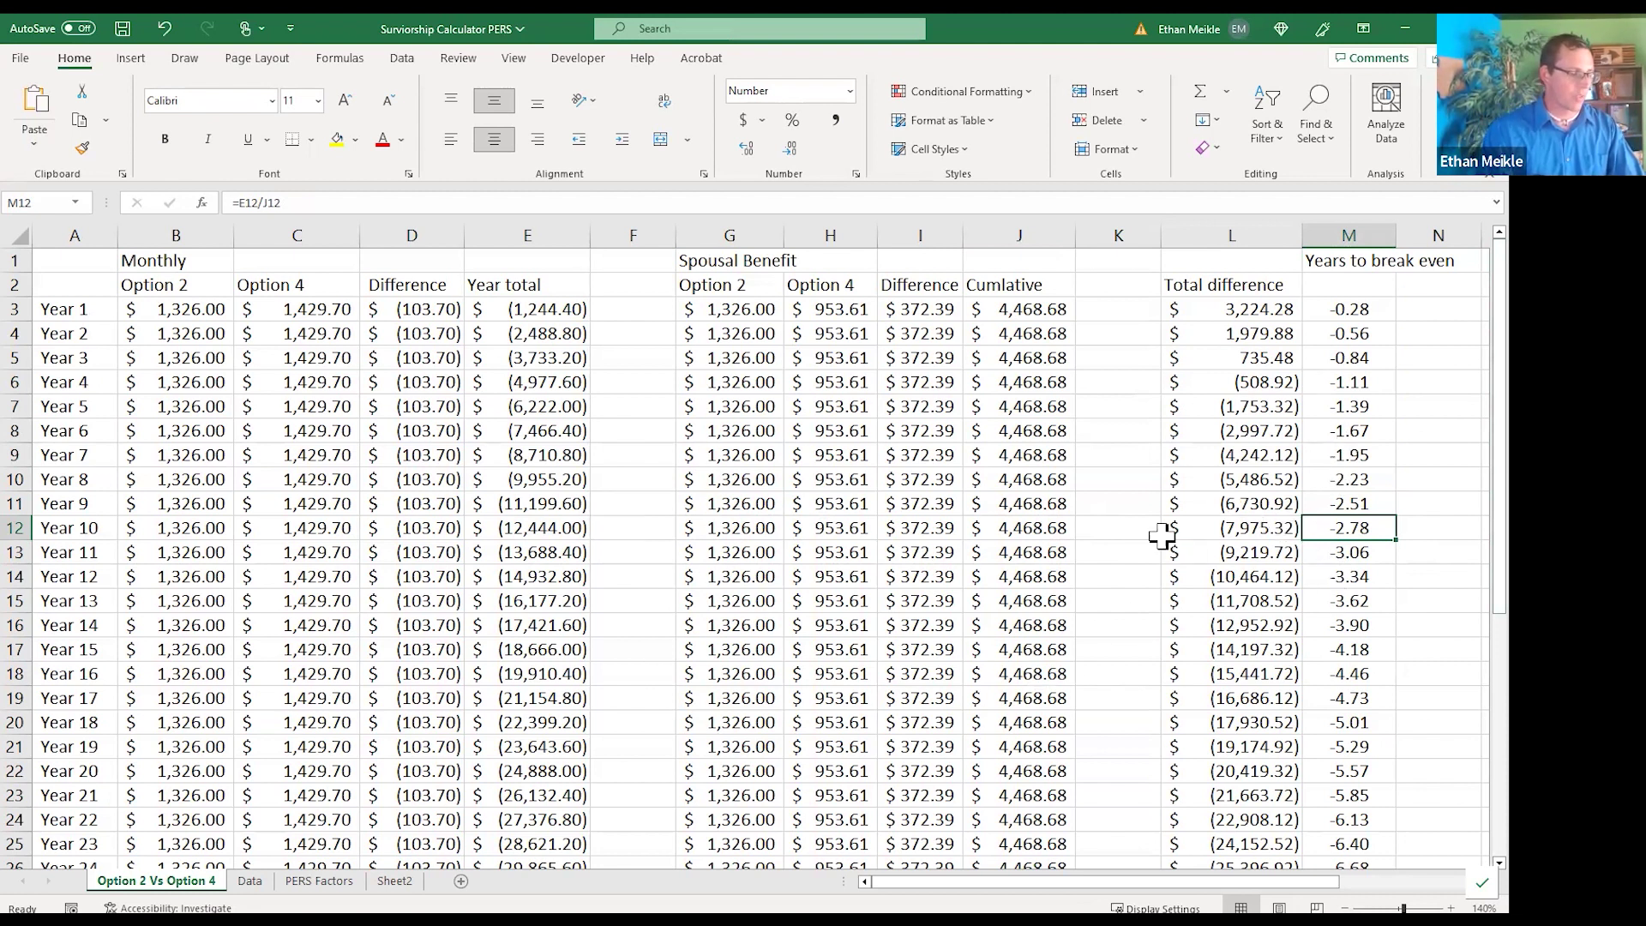
Review the Year 25 row's year total and years to break even
scroll(15, 806, down, 1)
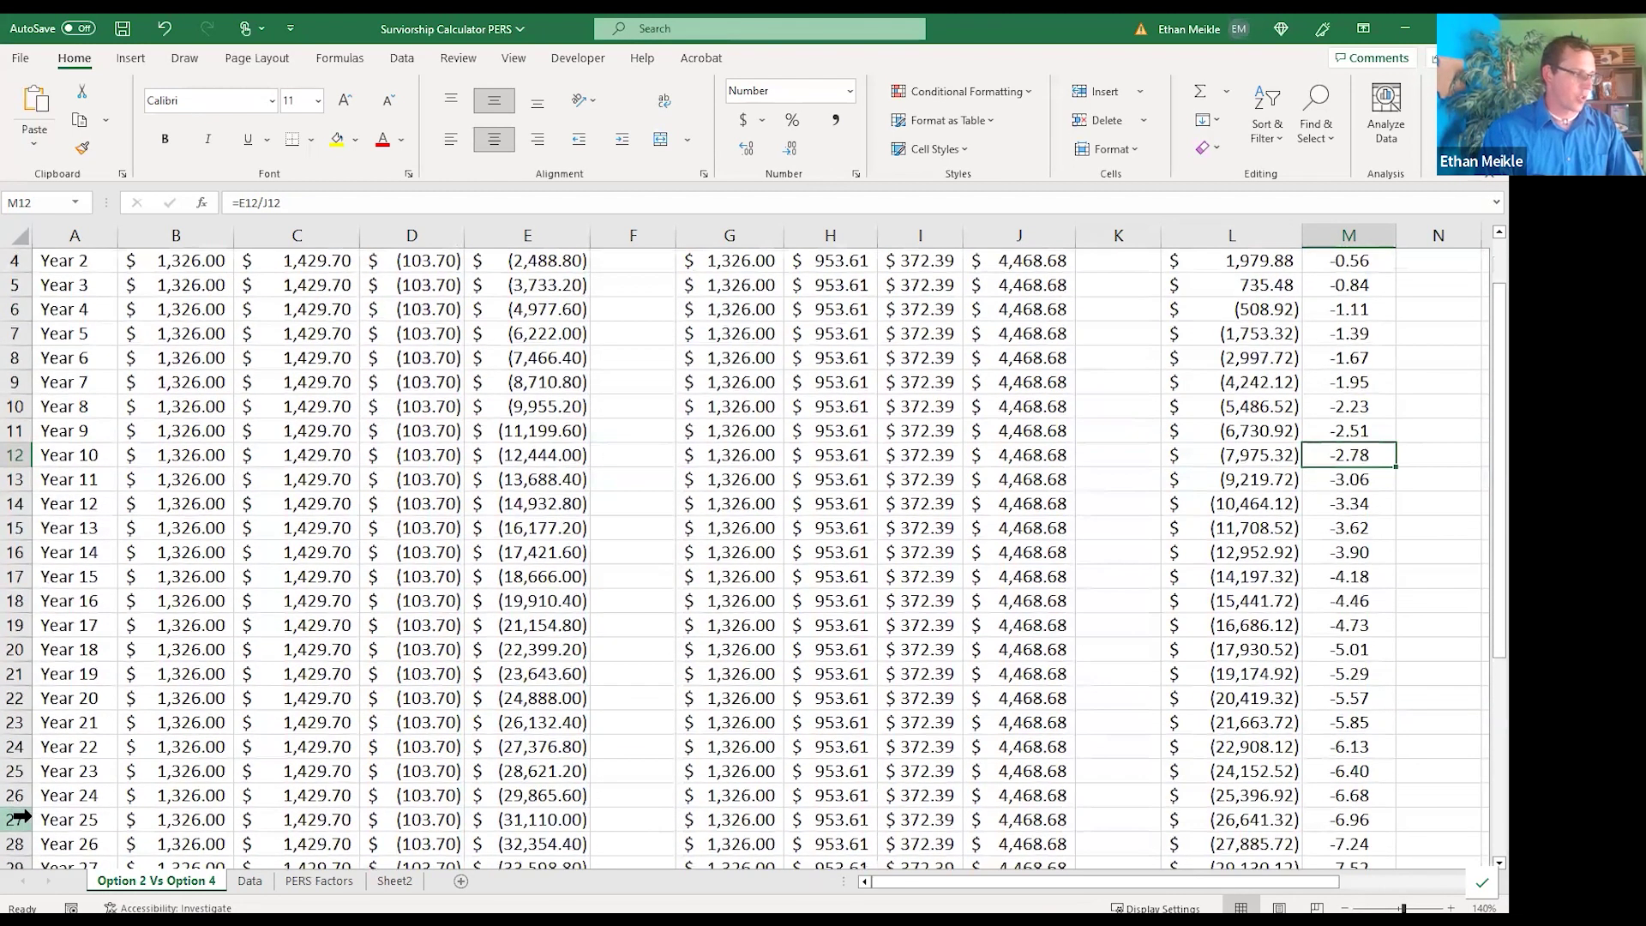
click(15, 818)
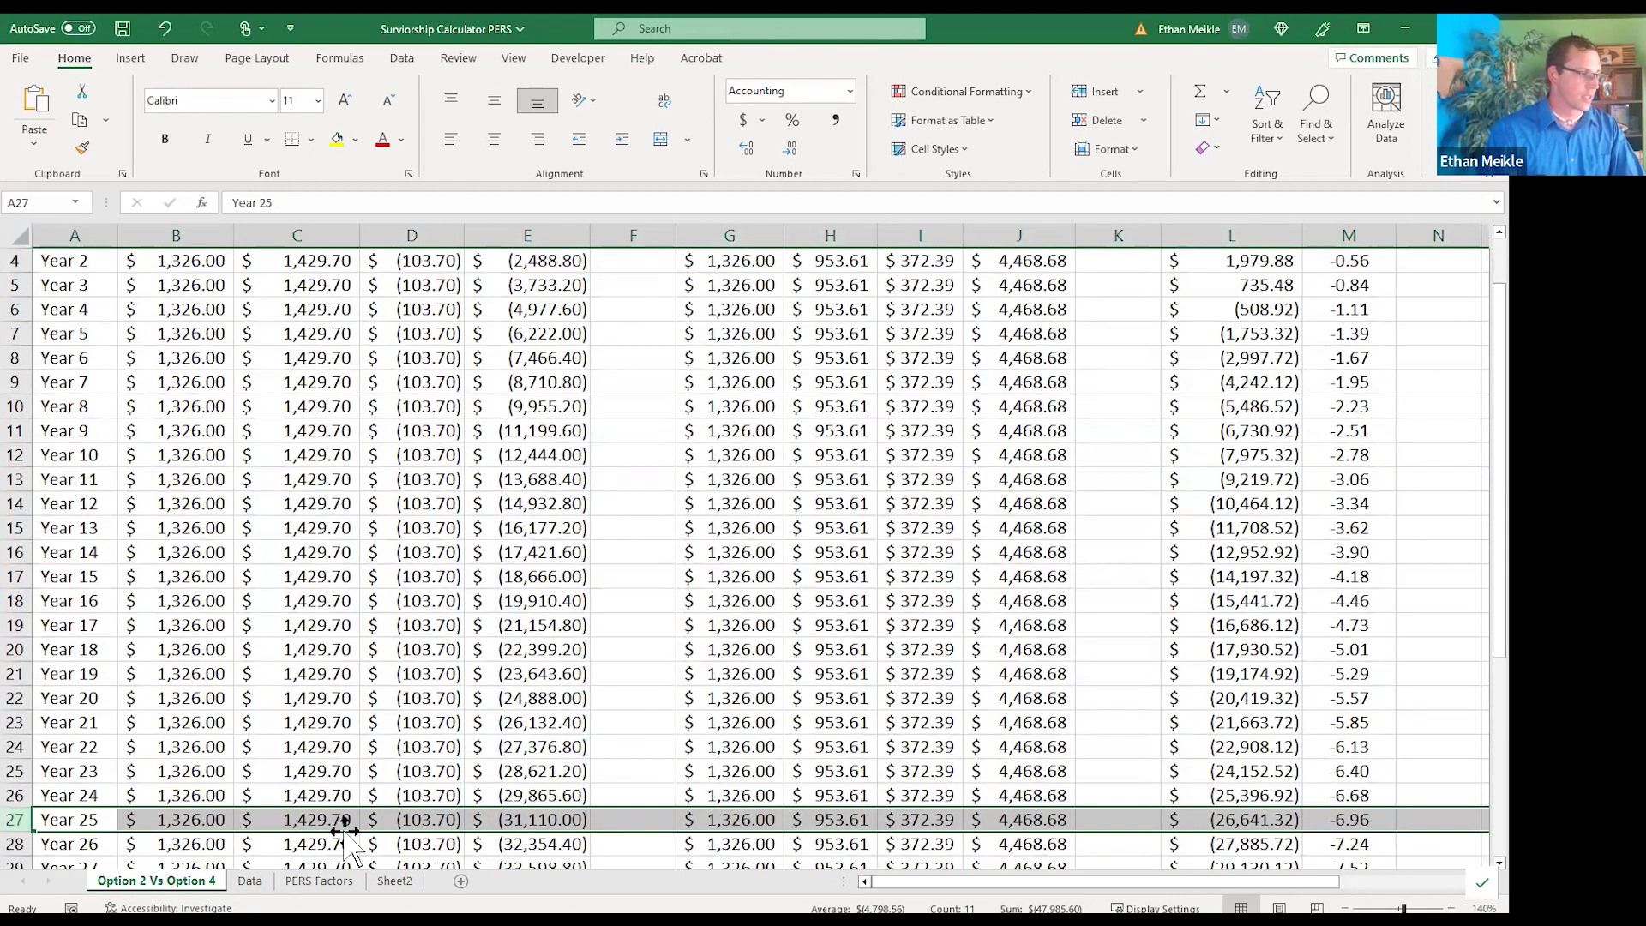
click(570, 815)
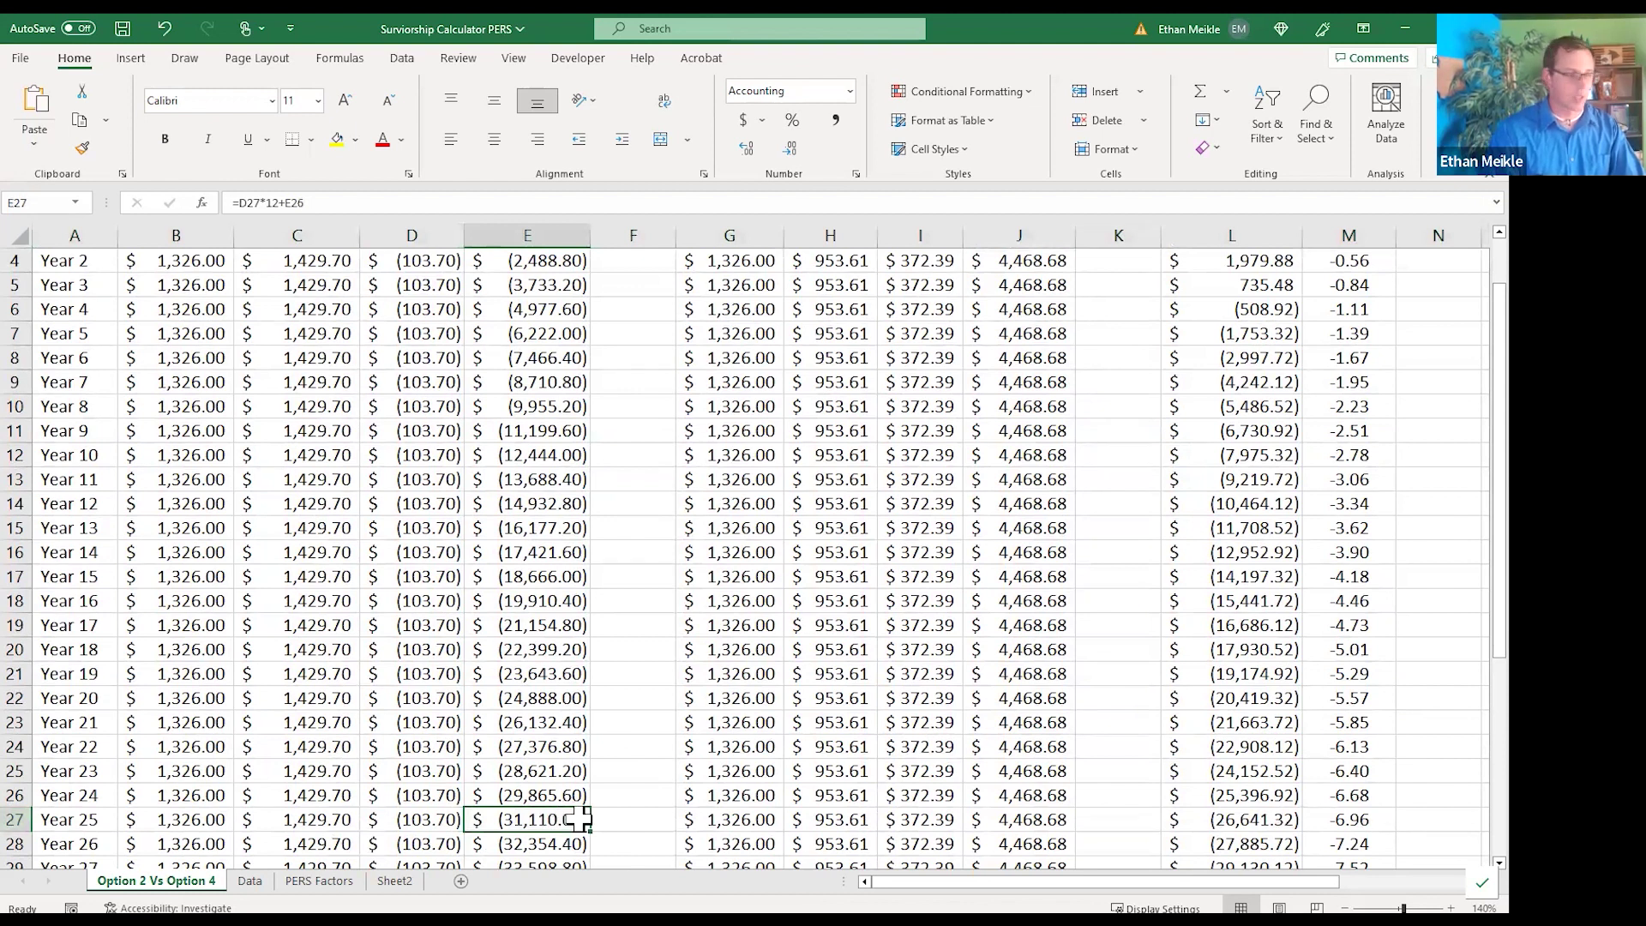
click(1354, 821)
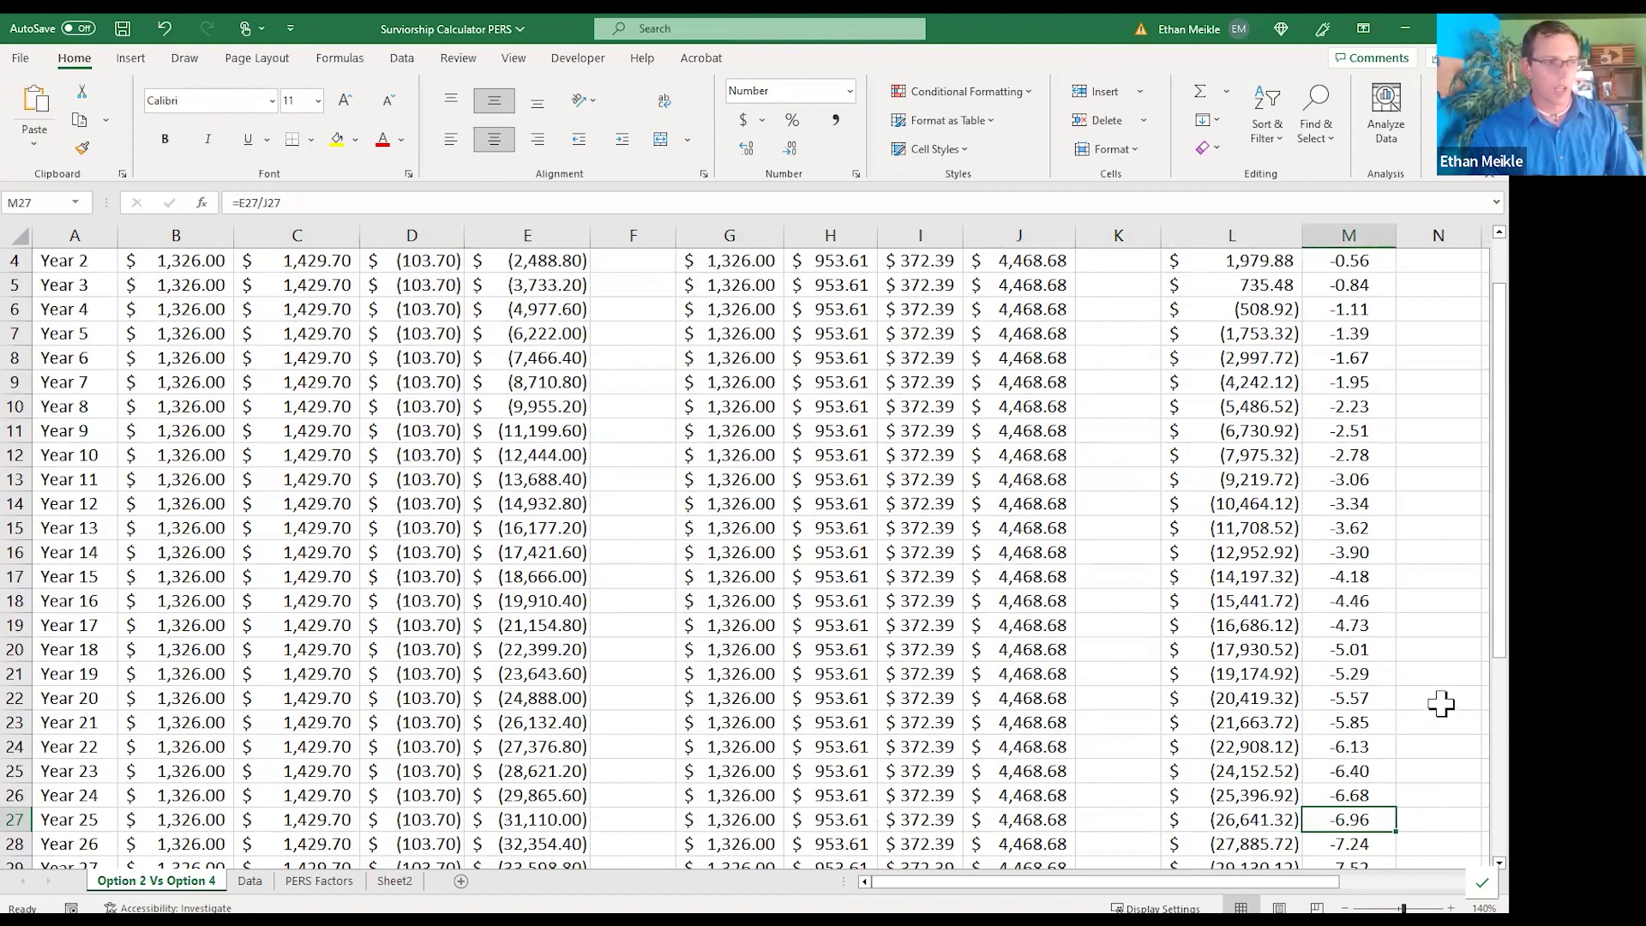
scroll(1441, 703, up, 3)
scroll(1440, 703, down, 1)
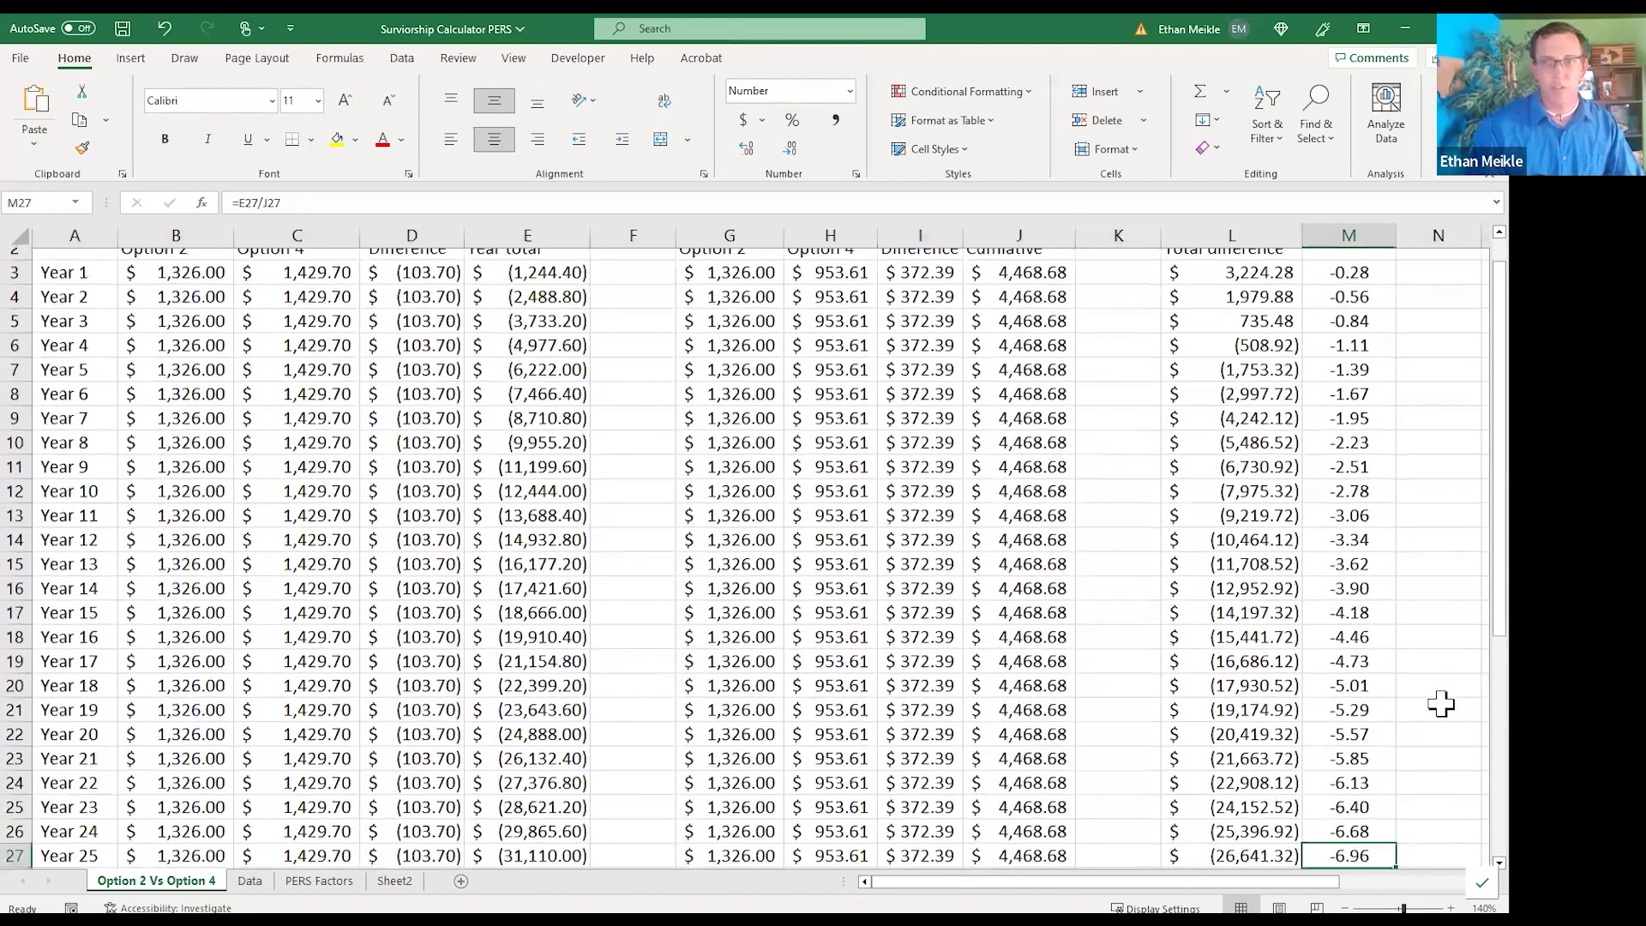
scroll(1440, 703, down, 1)
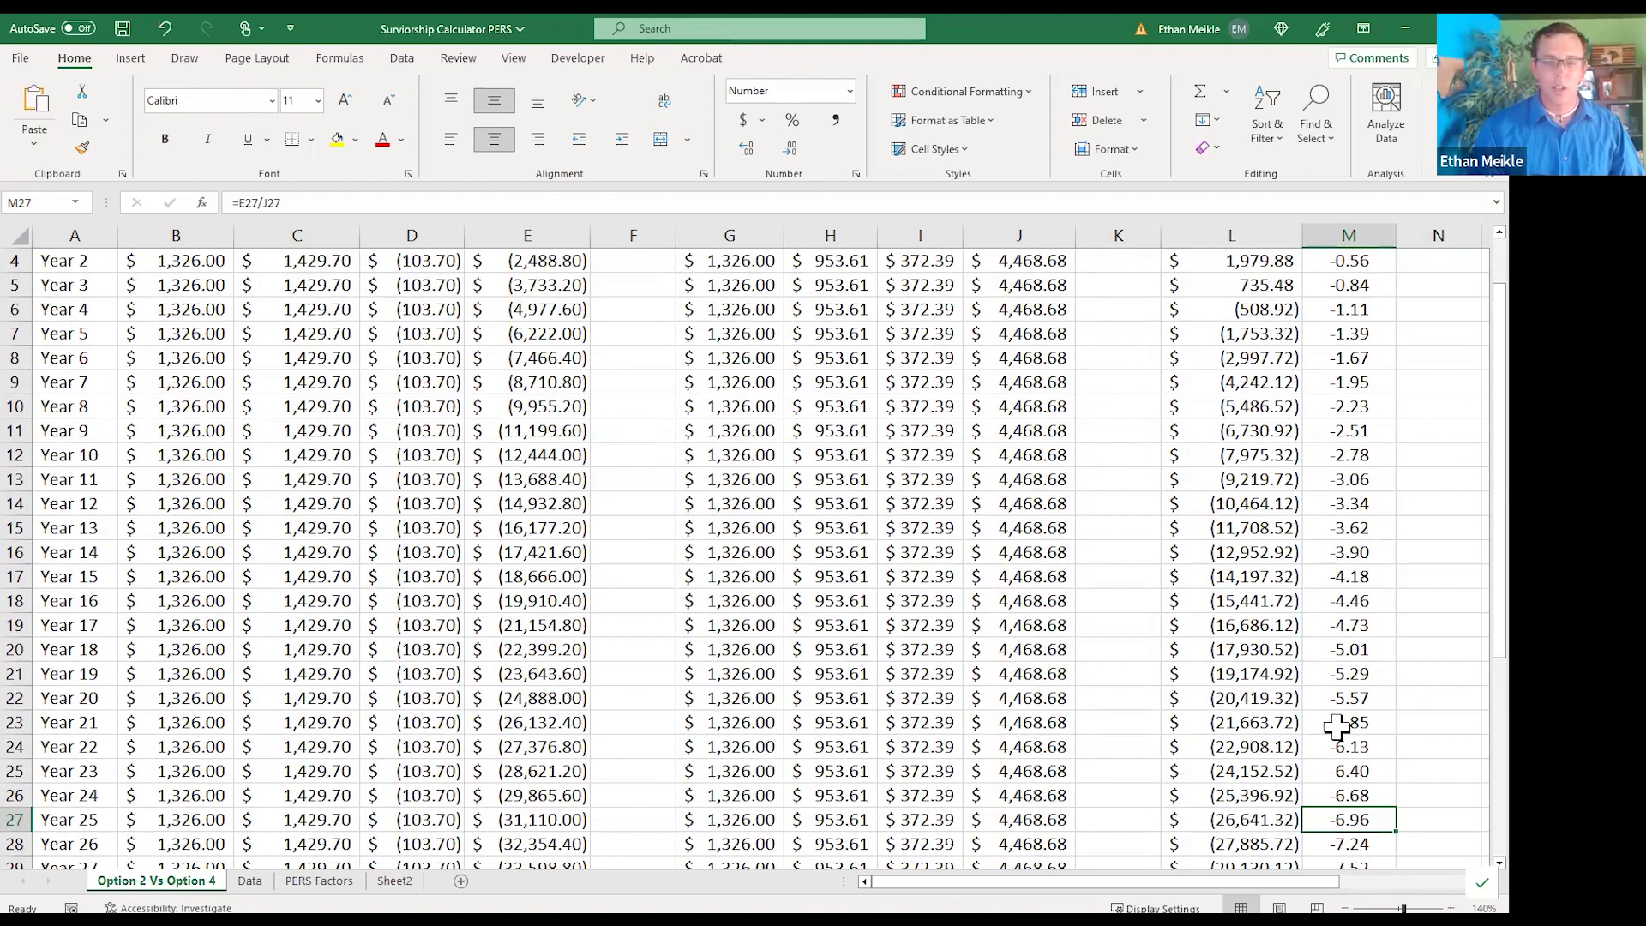
Set the inflation rate to 3%
scroll(1337, 669, right, 3)
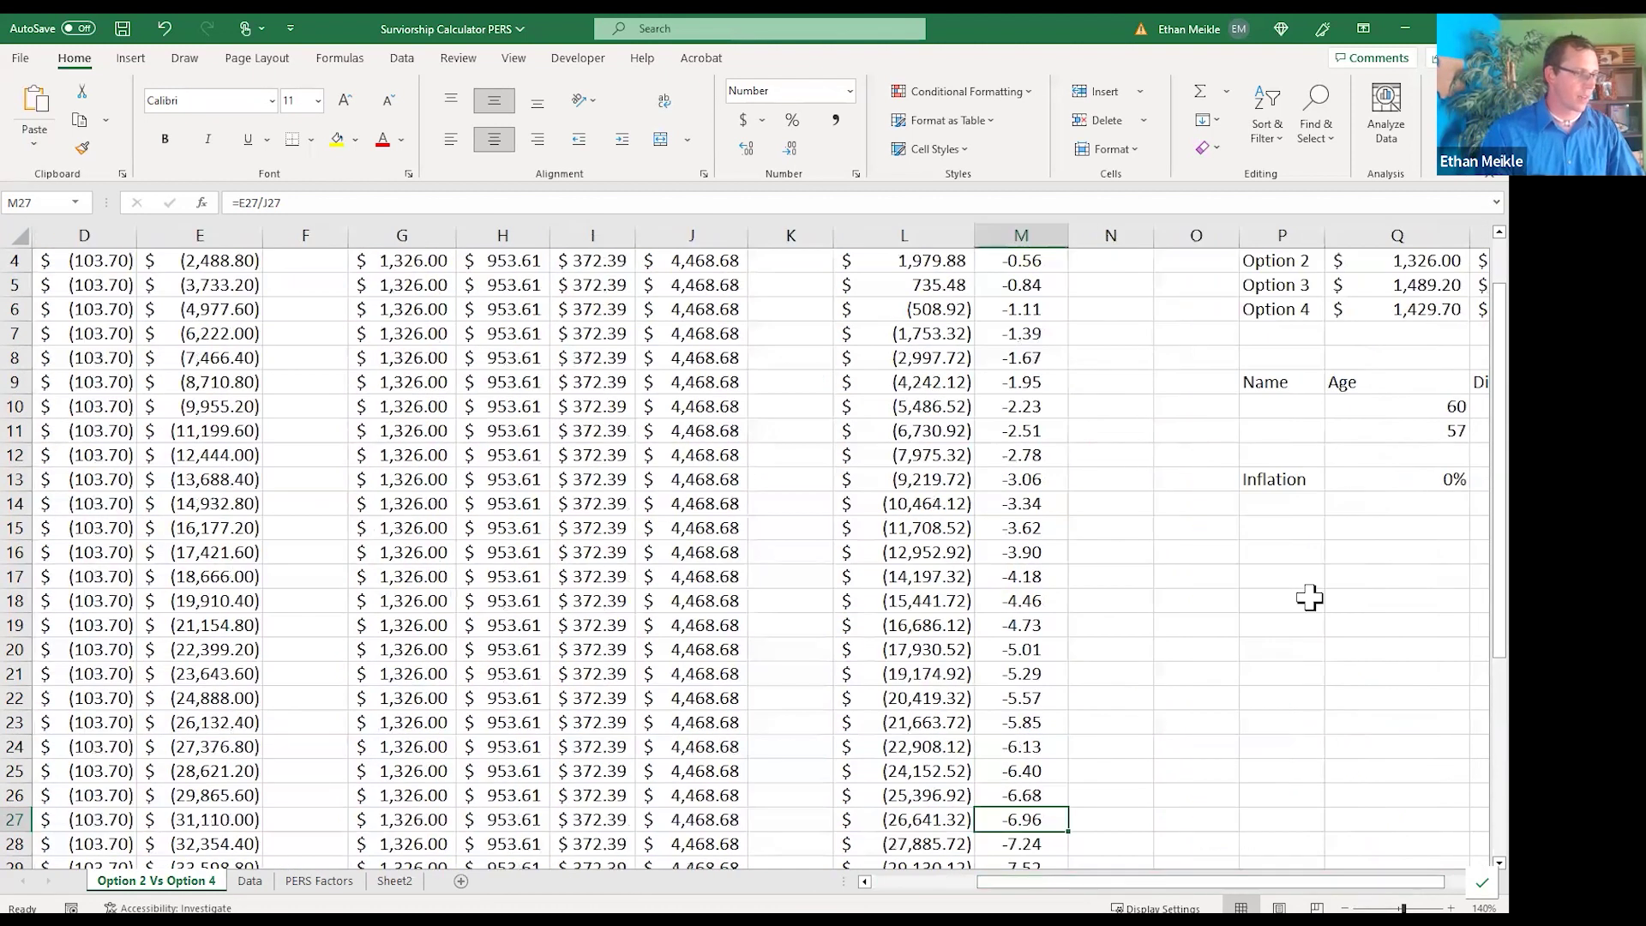
click(1396, 476)
text(3)
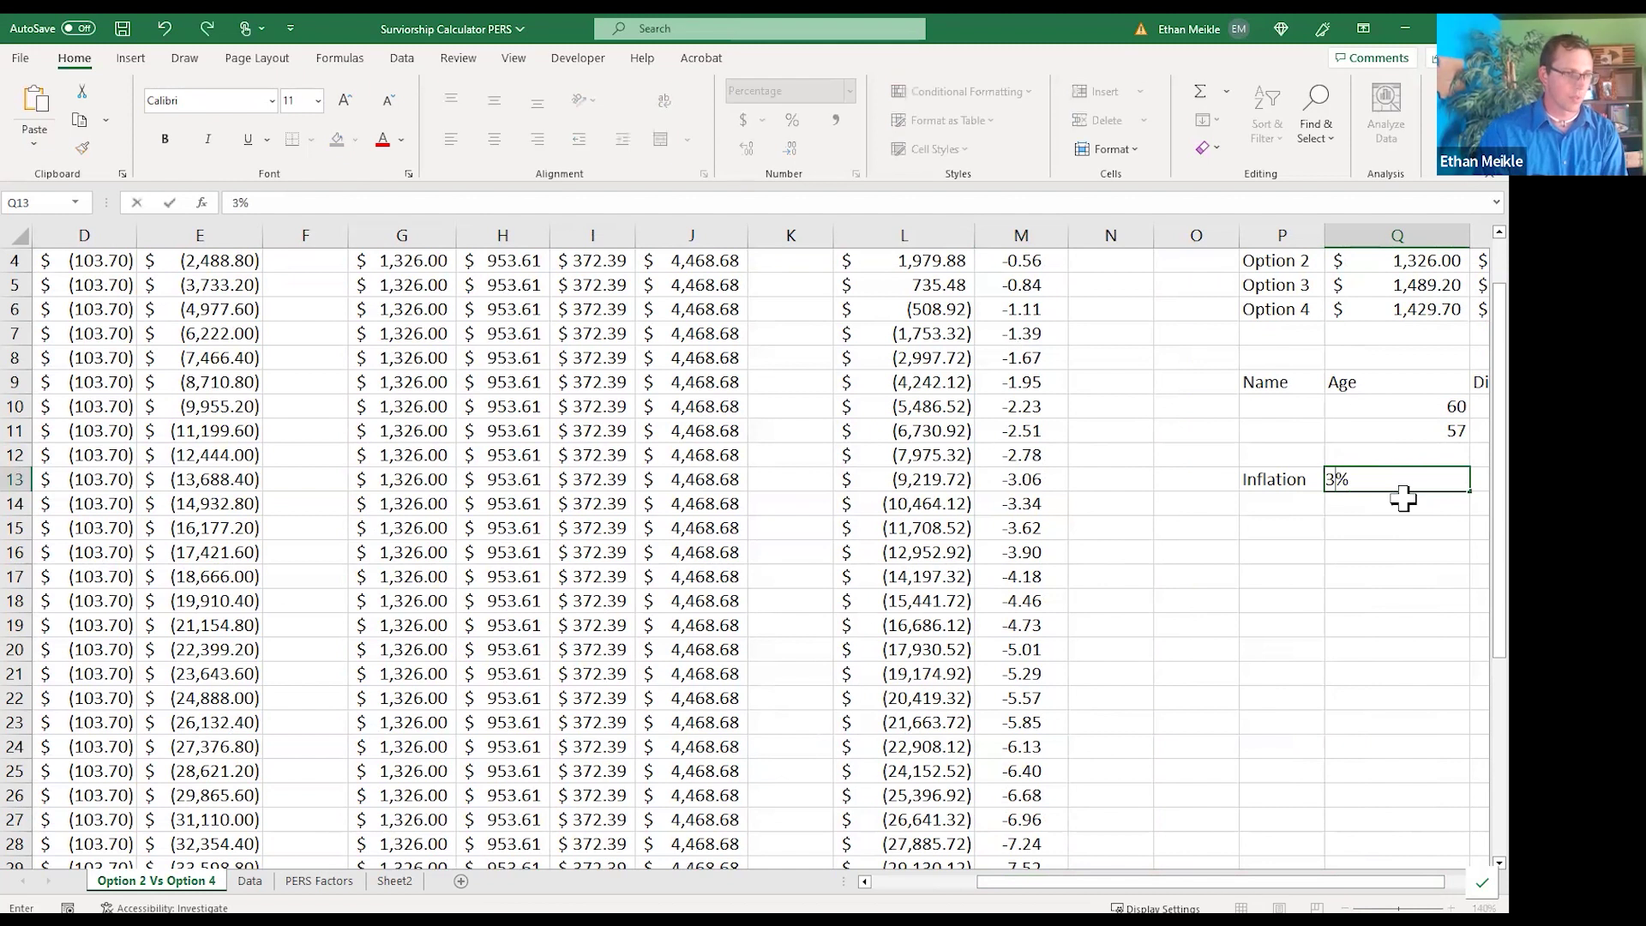
key(Return)
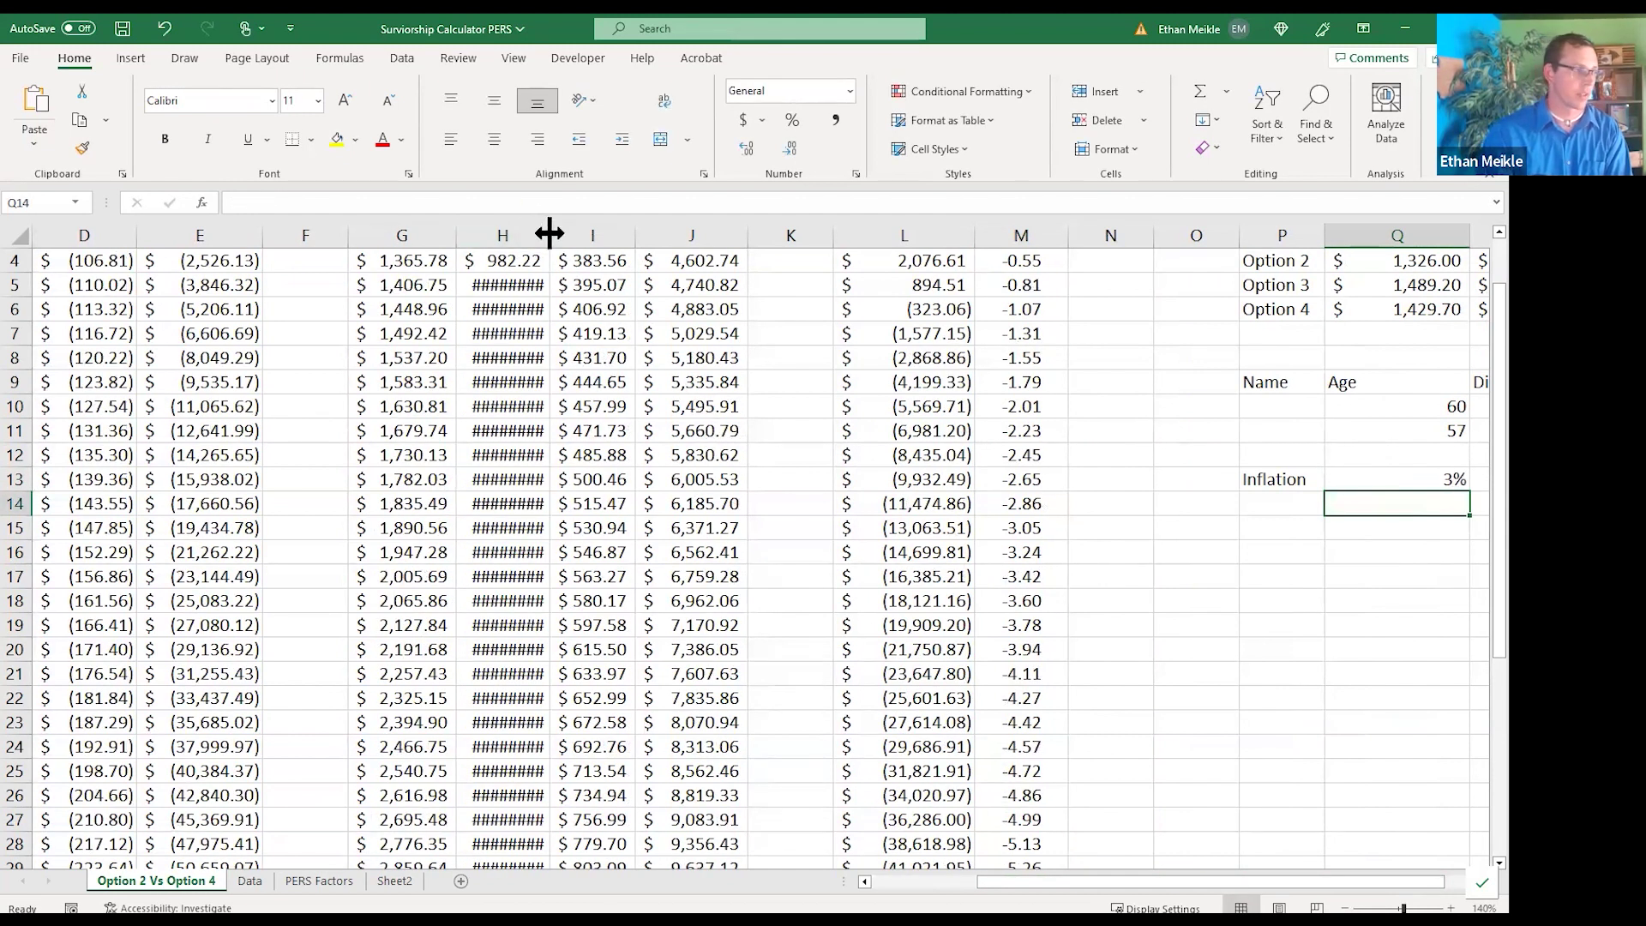
Widen the spousal benefit Option 4 column so its values fit
drag(550, 229, 568, 230)
drag(1037, 892, 845, 892)
scroll(711, 741, up, 1)
scroll(712, 741, up, 1)
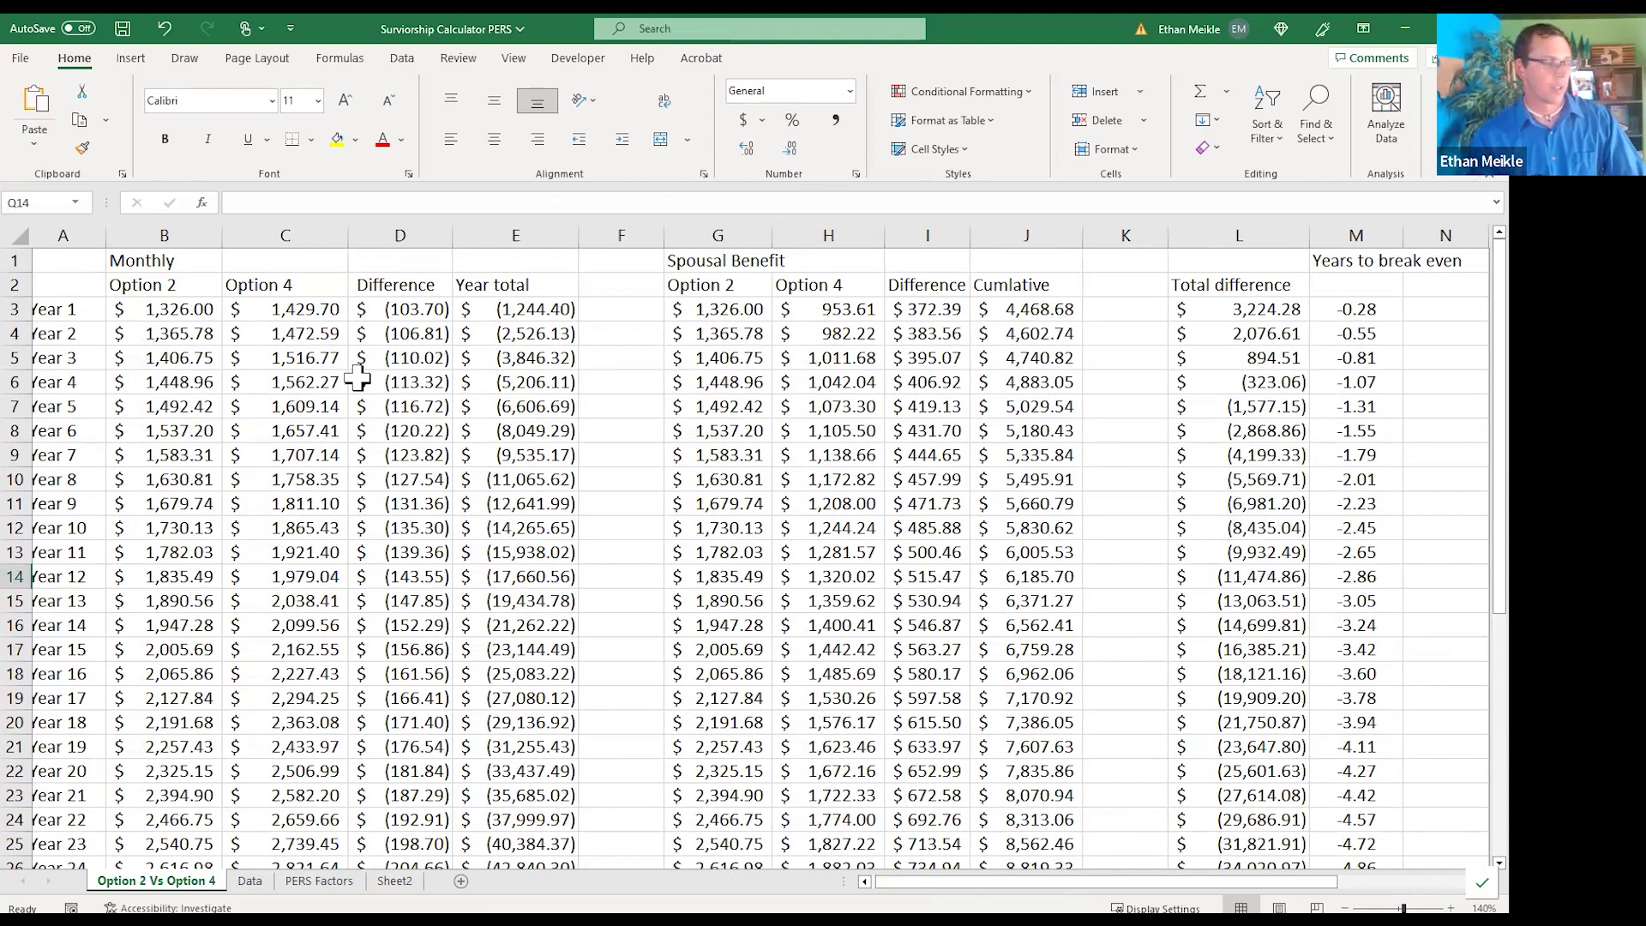
Trace the monthly Option 2 and Option 4 amounts with inflation and their difference from Year 1 through Year 7
click(146, 310)
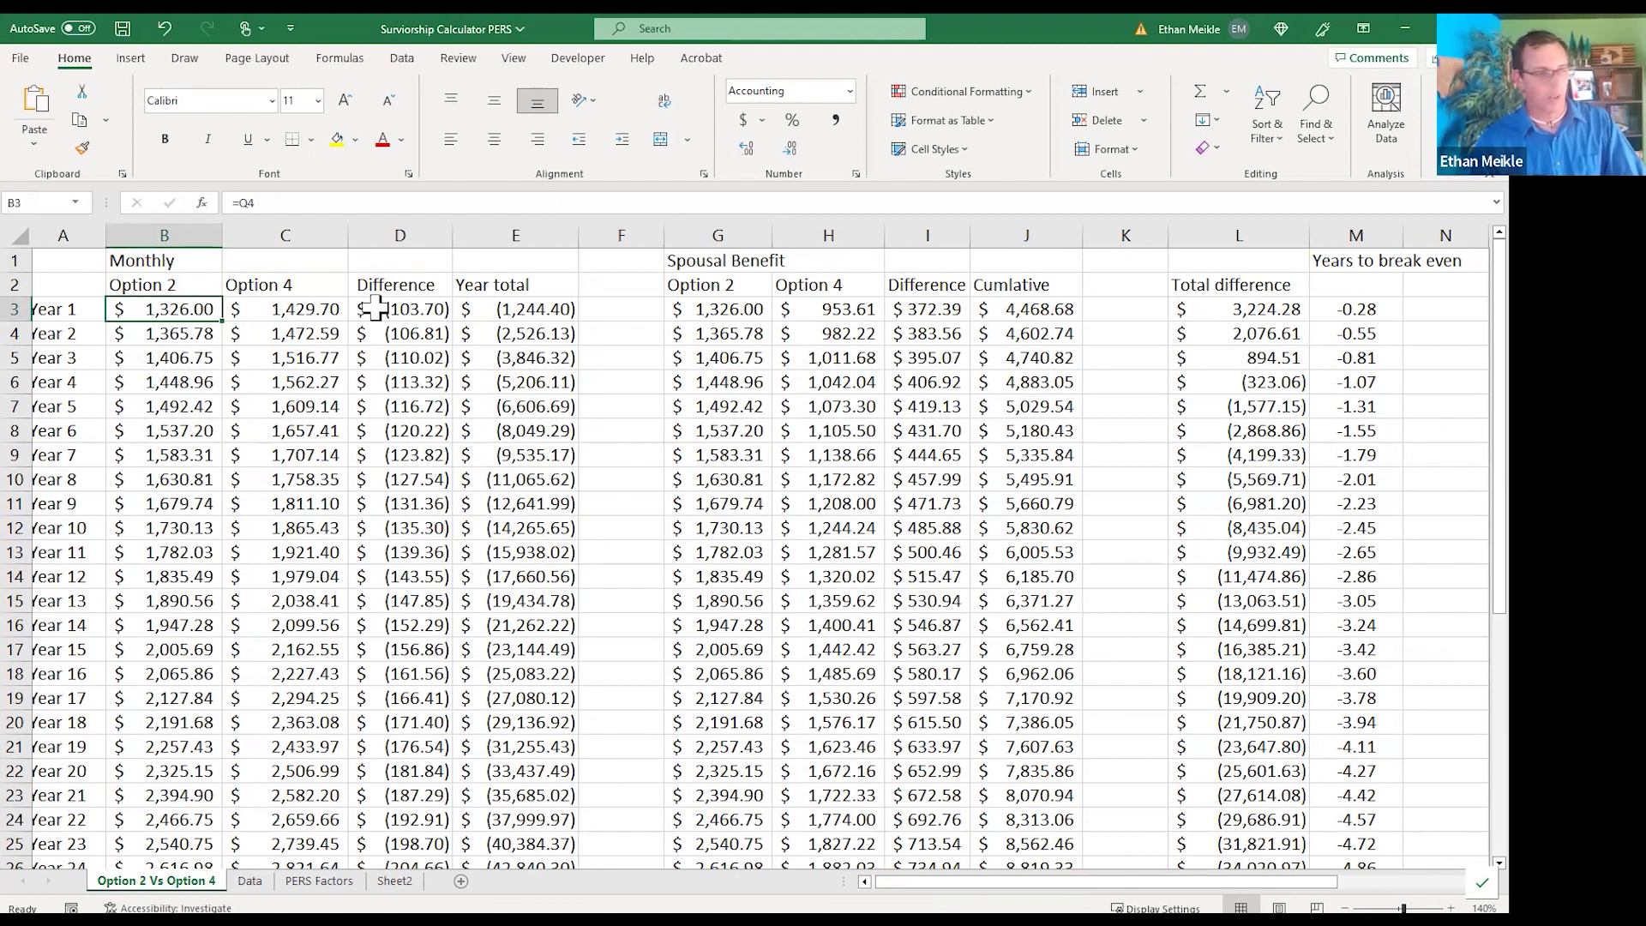
click(336, 327)
click(412, 326)
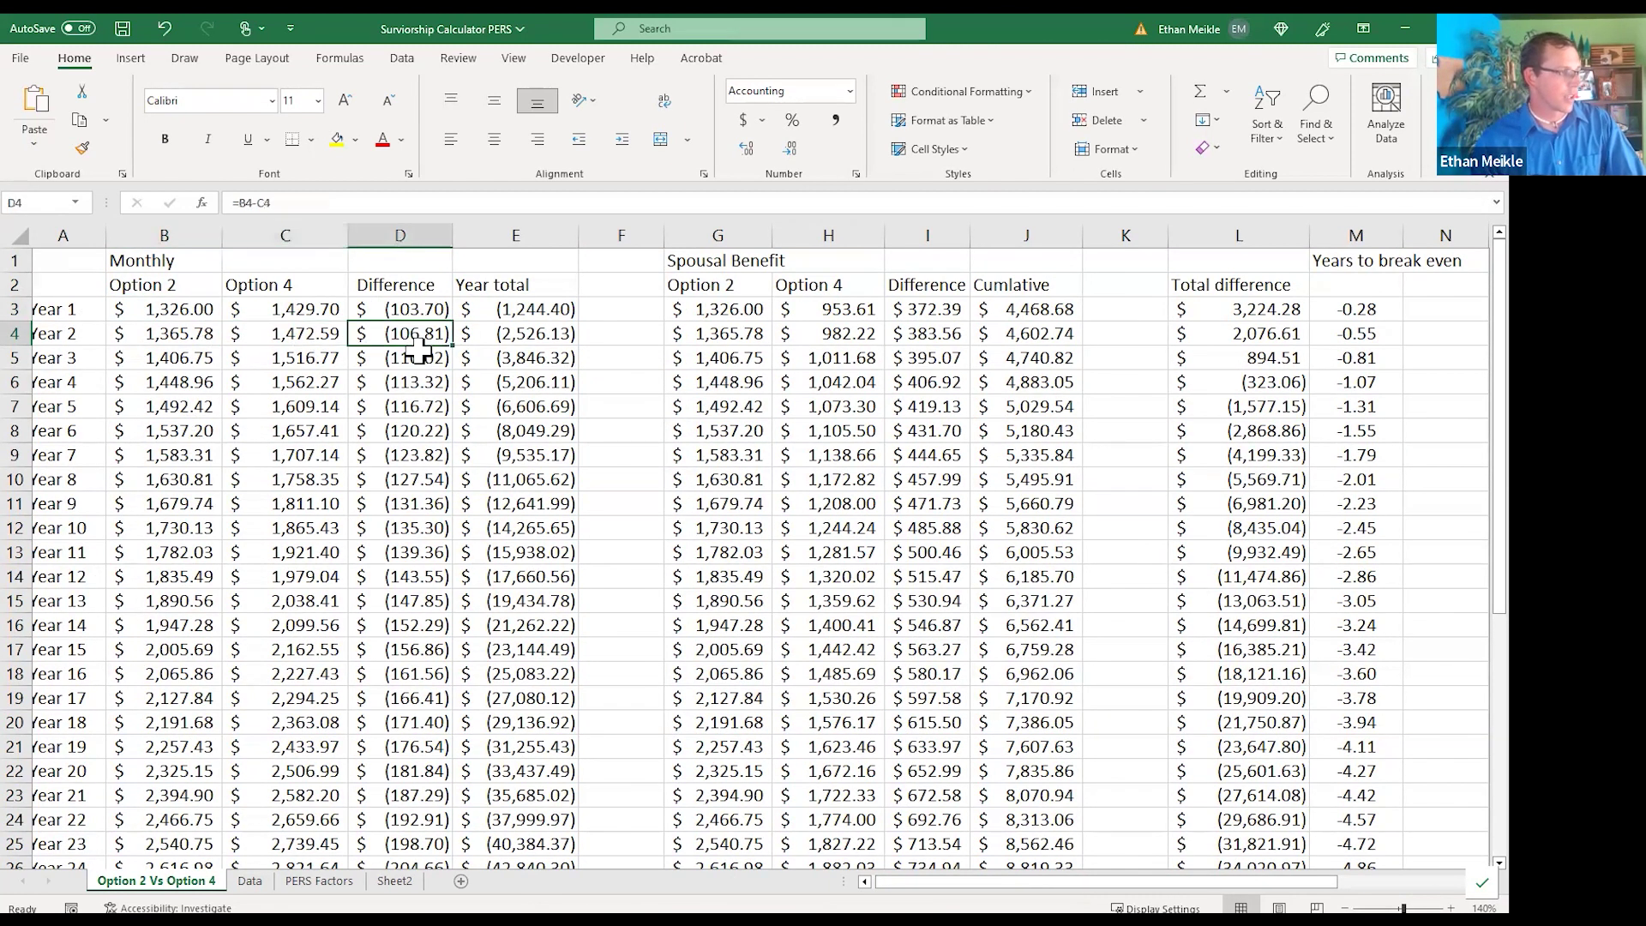
click(422, 357)
click(431, 387)
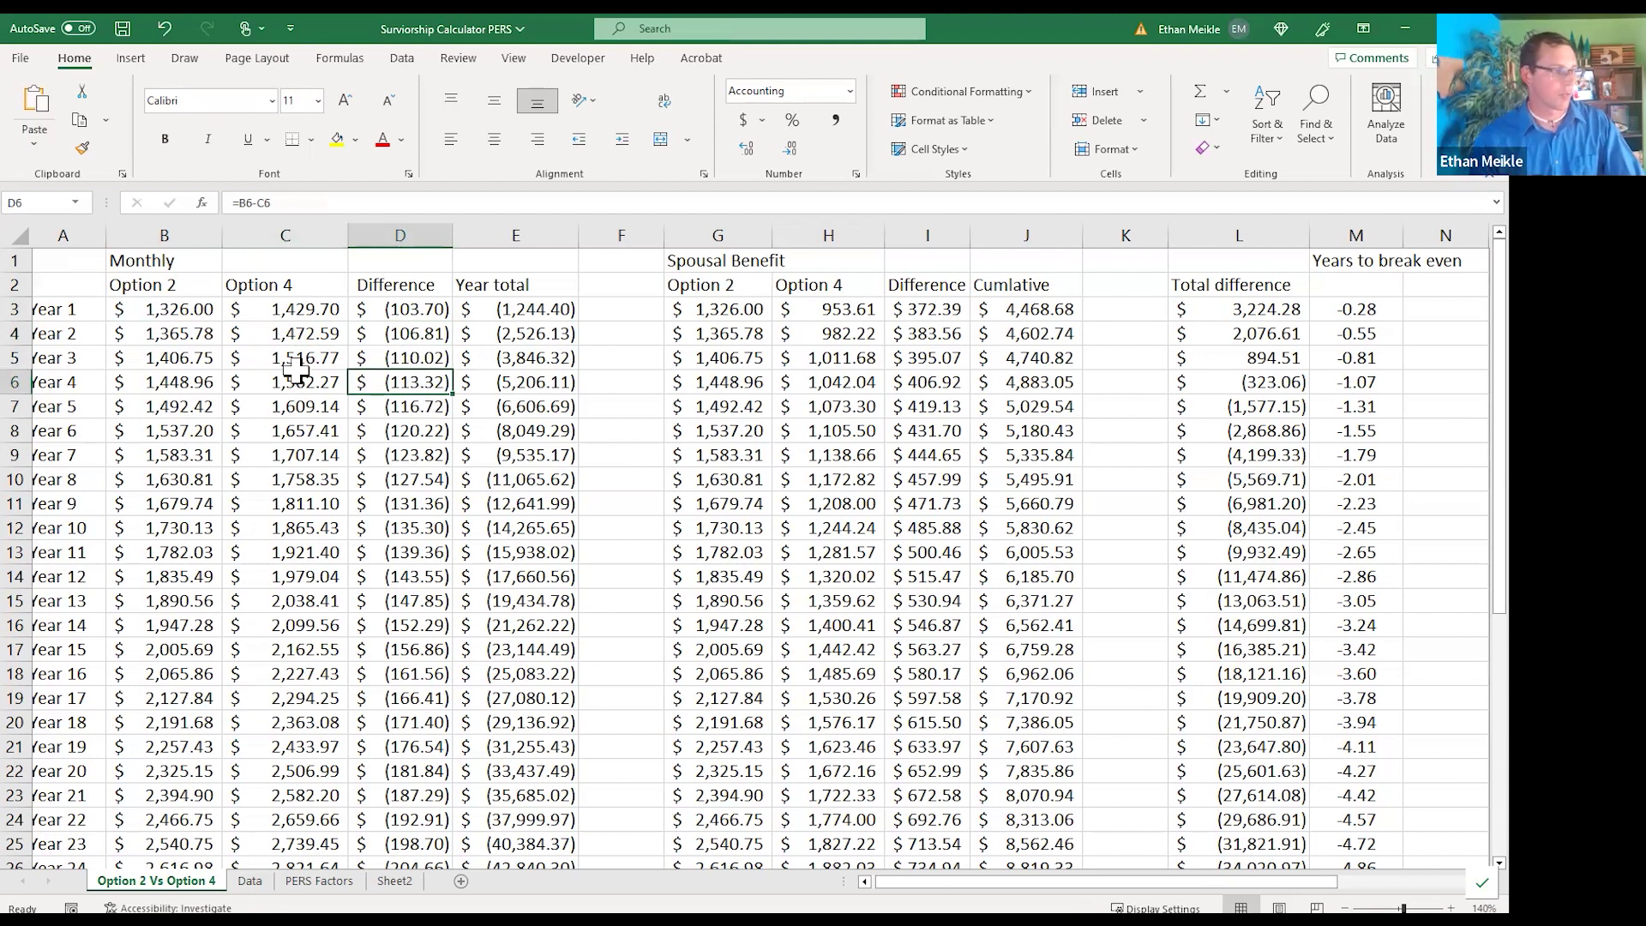
click(420, 406)
click(419, 431)
click(416, 459)
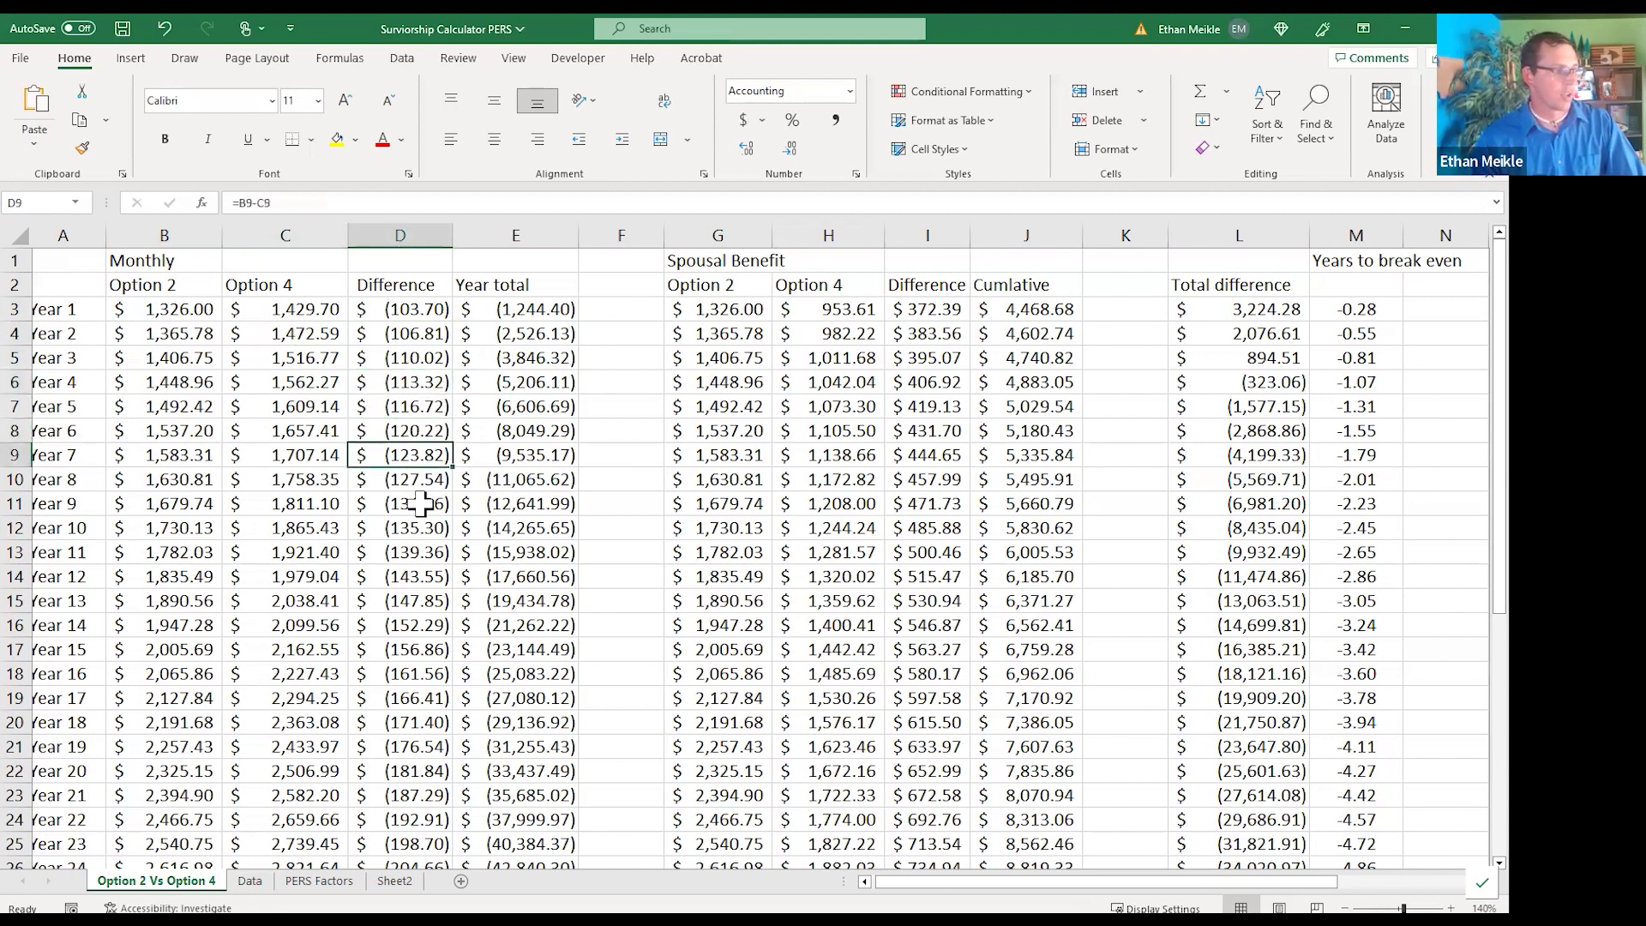
Examine the Year 8 monthly Option 4 and Option 2 amounts, their difference and the year total
click(330, 480)
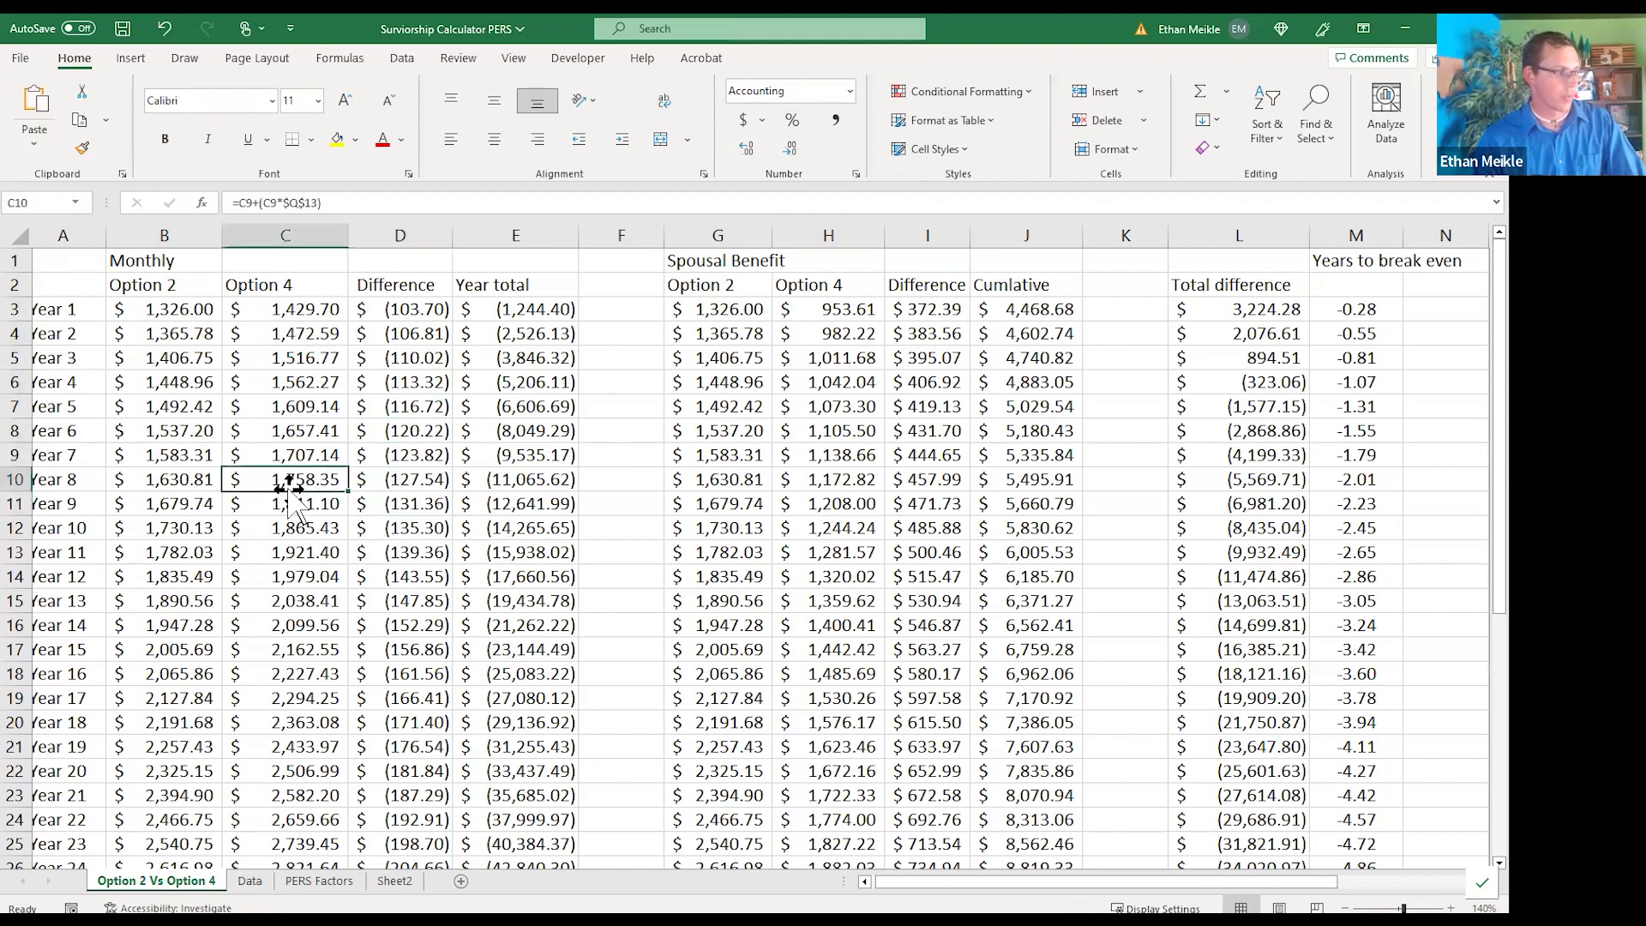
click(186, 481)
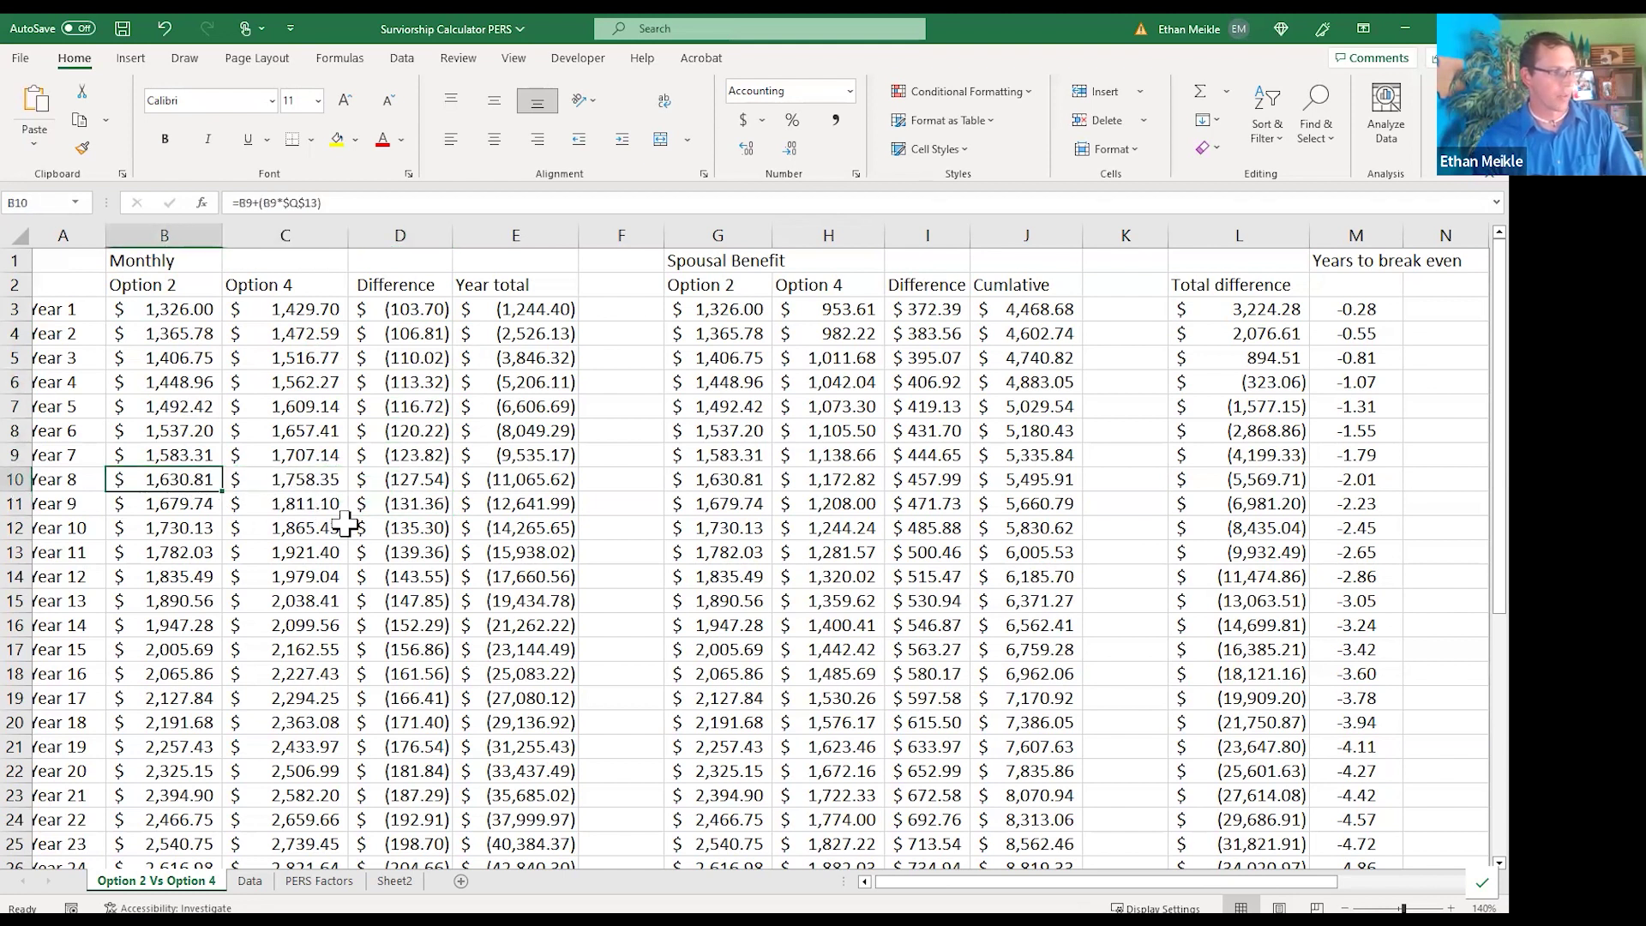
click(420, 482)
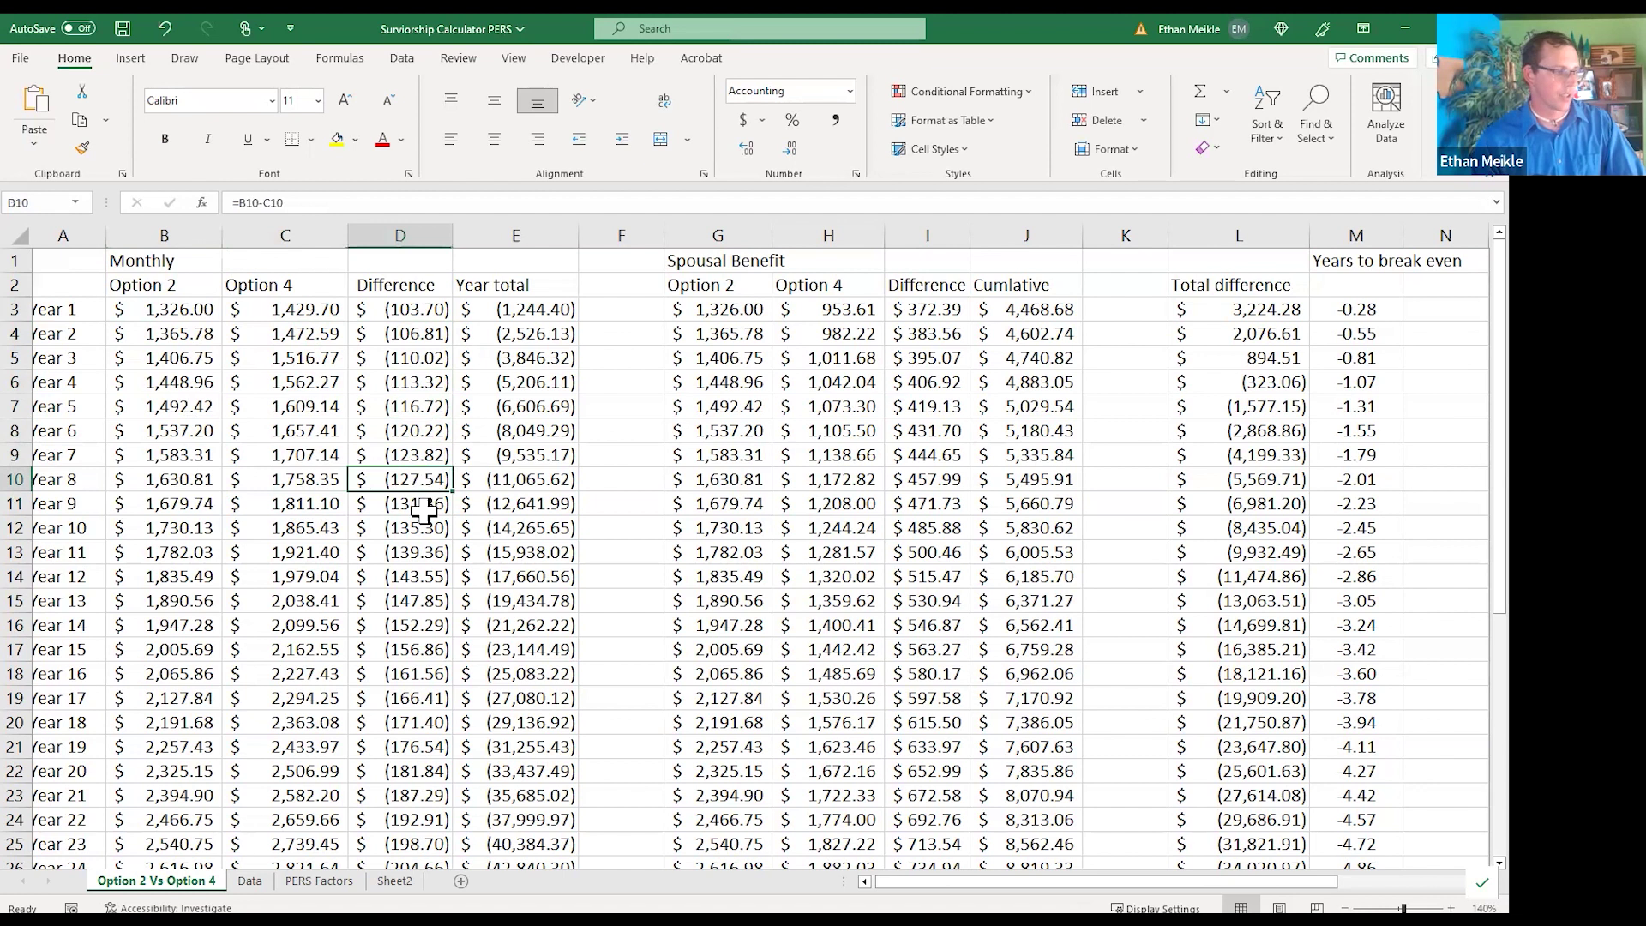
click(528, 480)
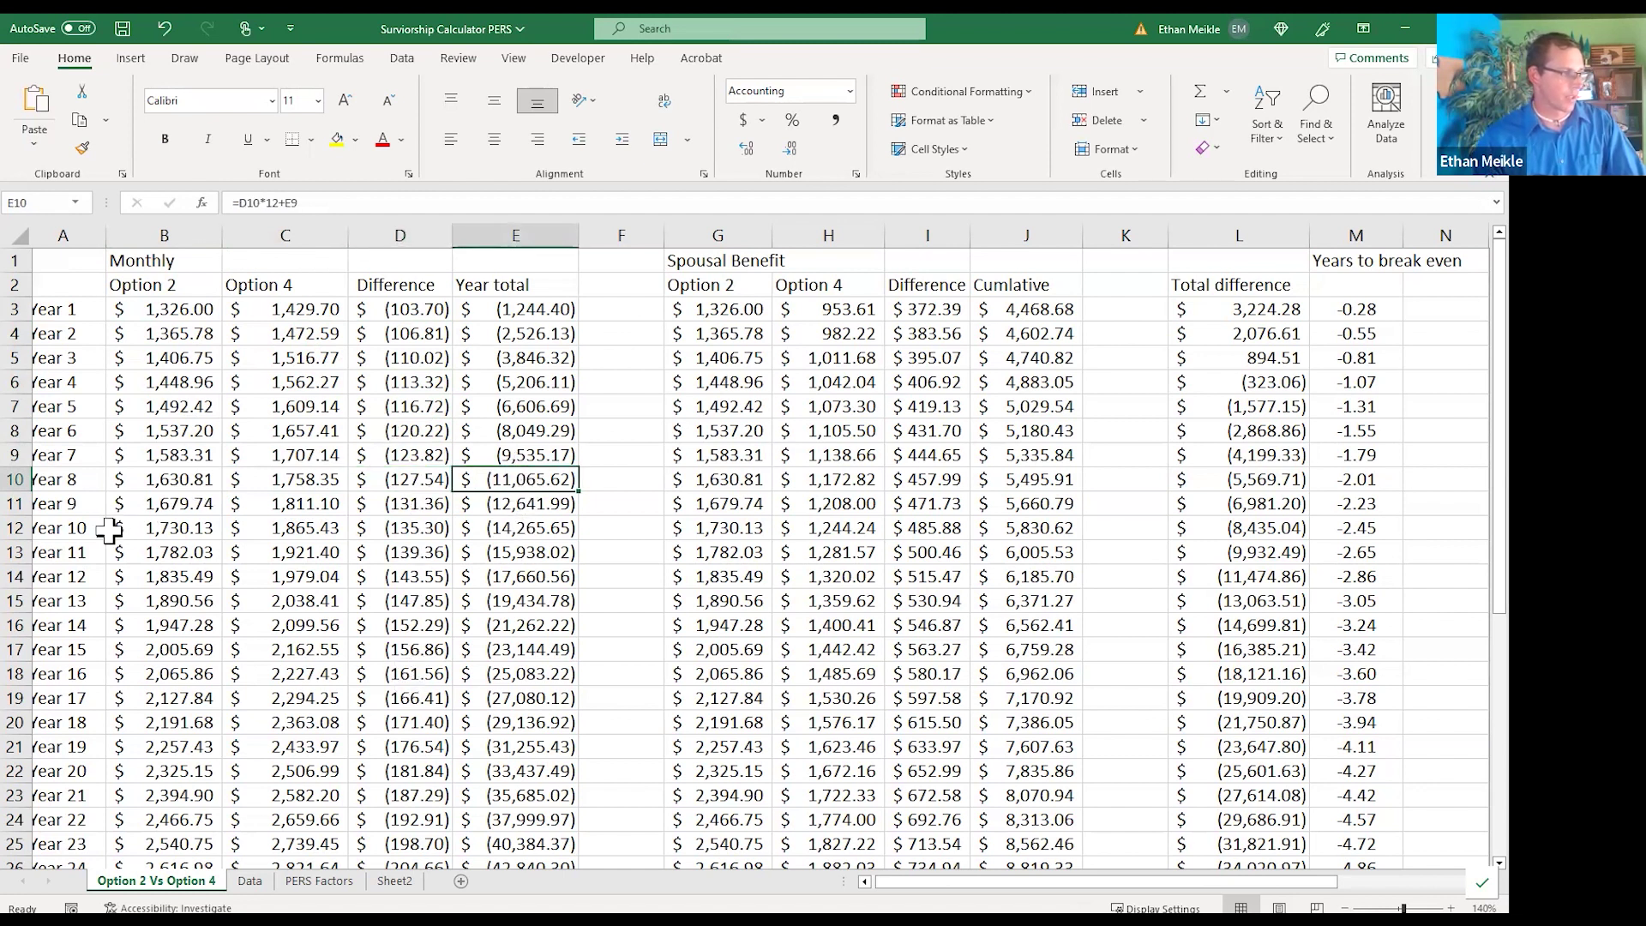
Check the inflation-adjusted Year 10 year total, and compare the retiree's monthly Option 4 amount with the spouse's Option 4 benefit
click(541, 532)
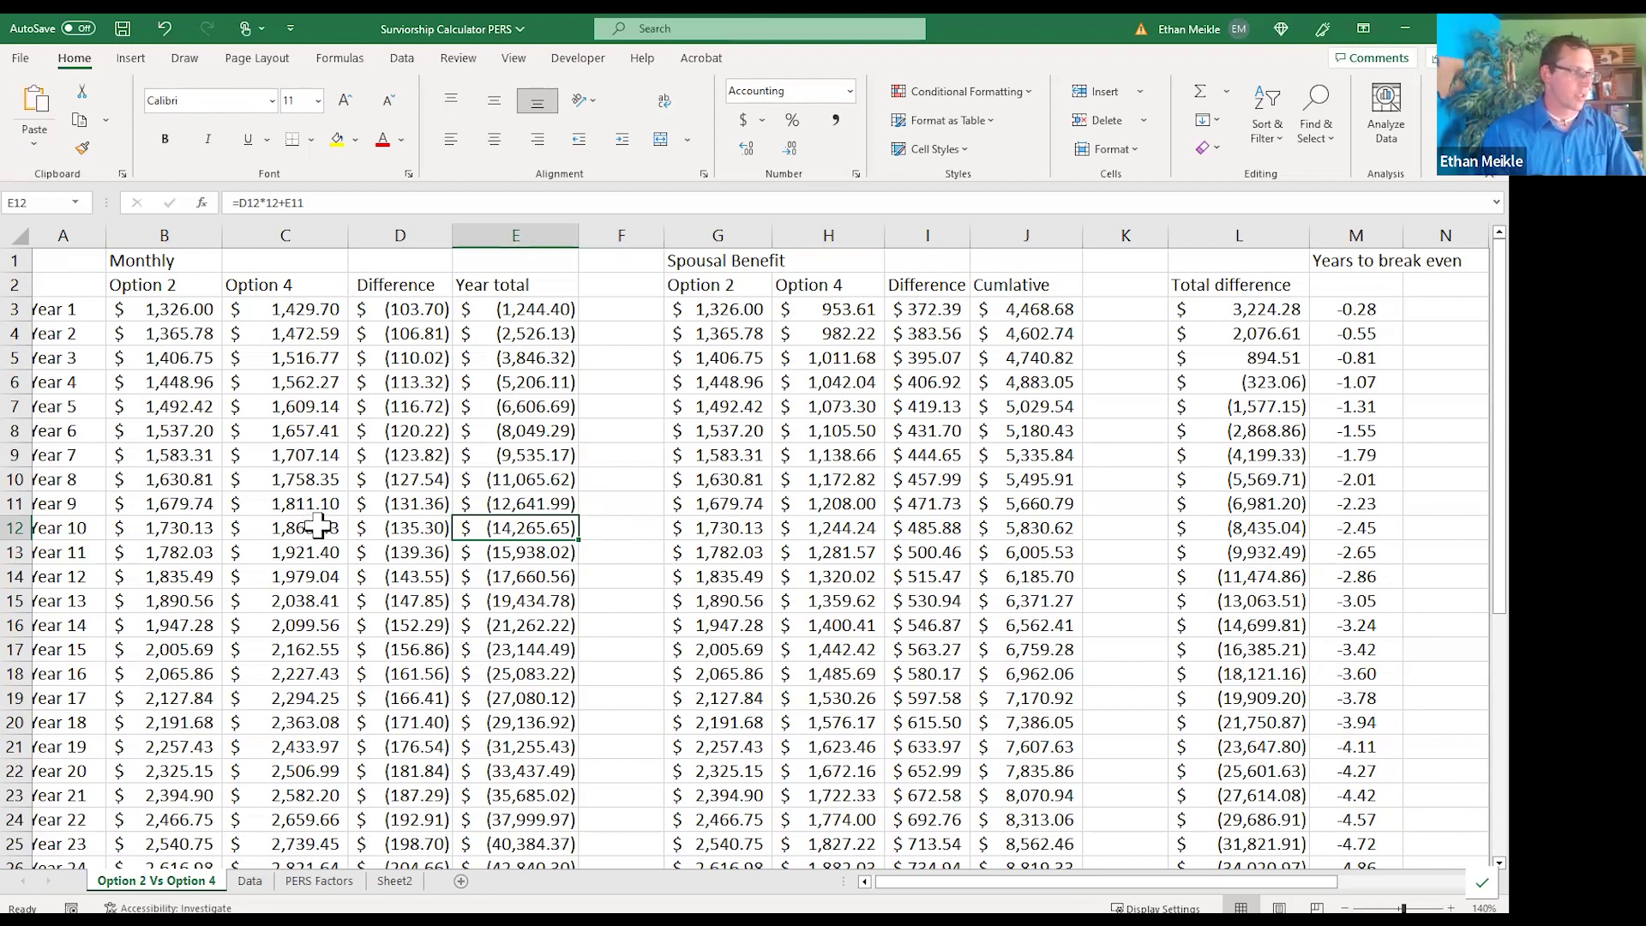
click(846, 527)
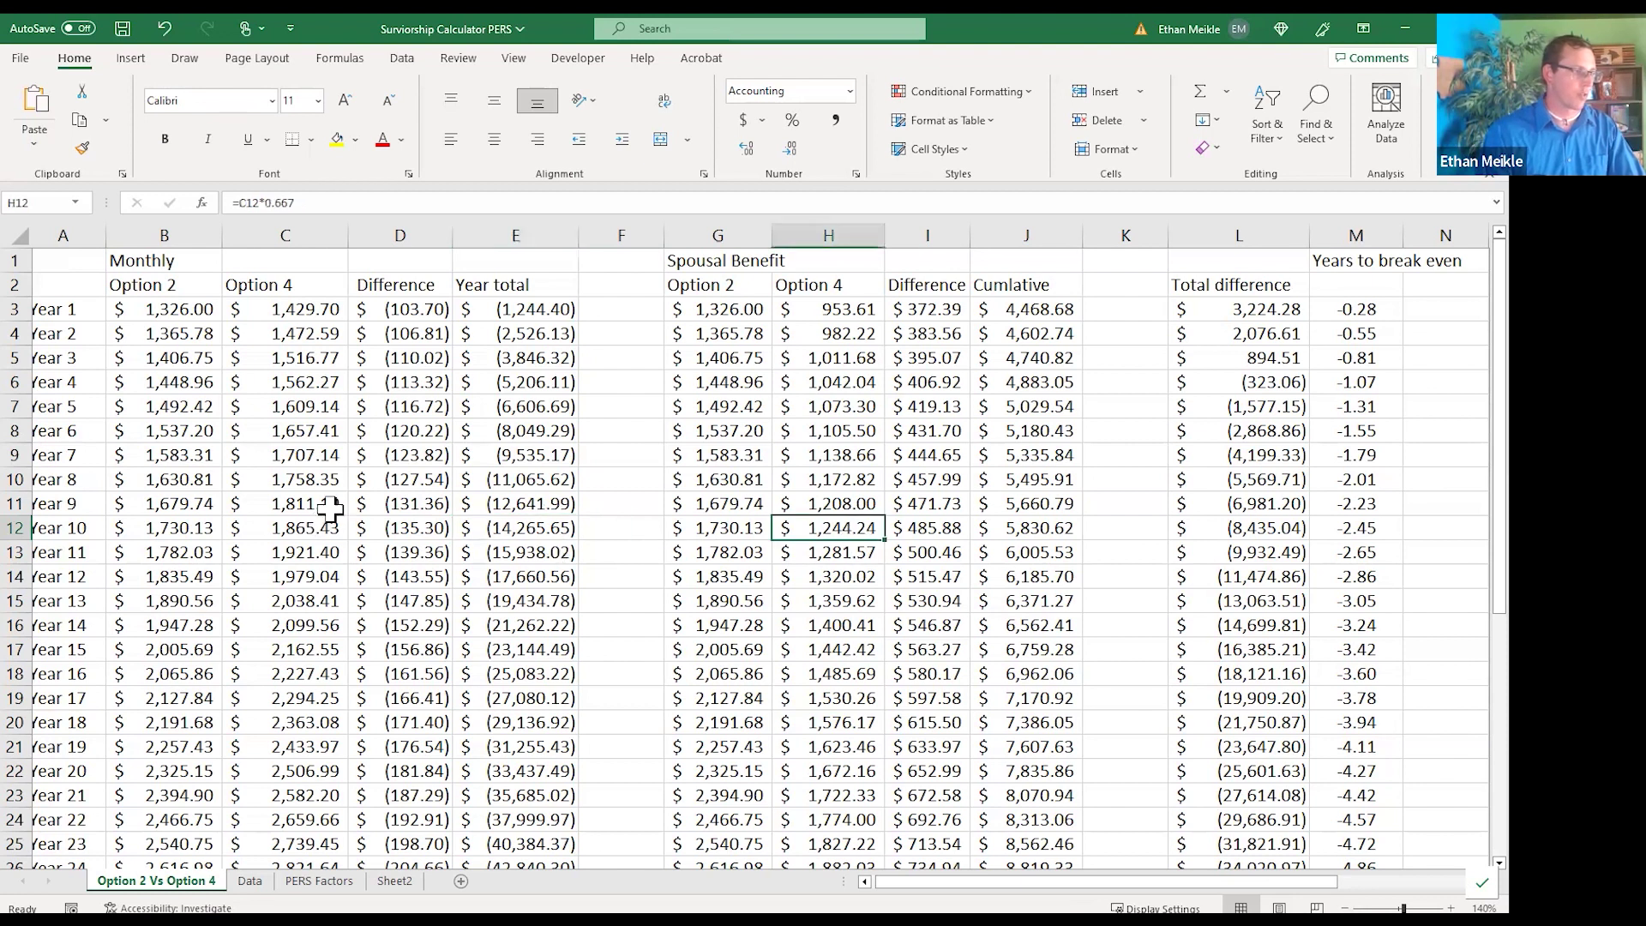
click(342, 532)
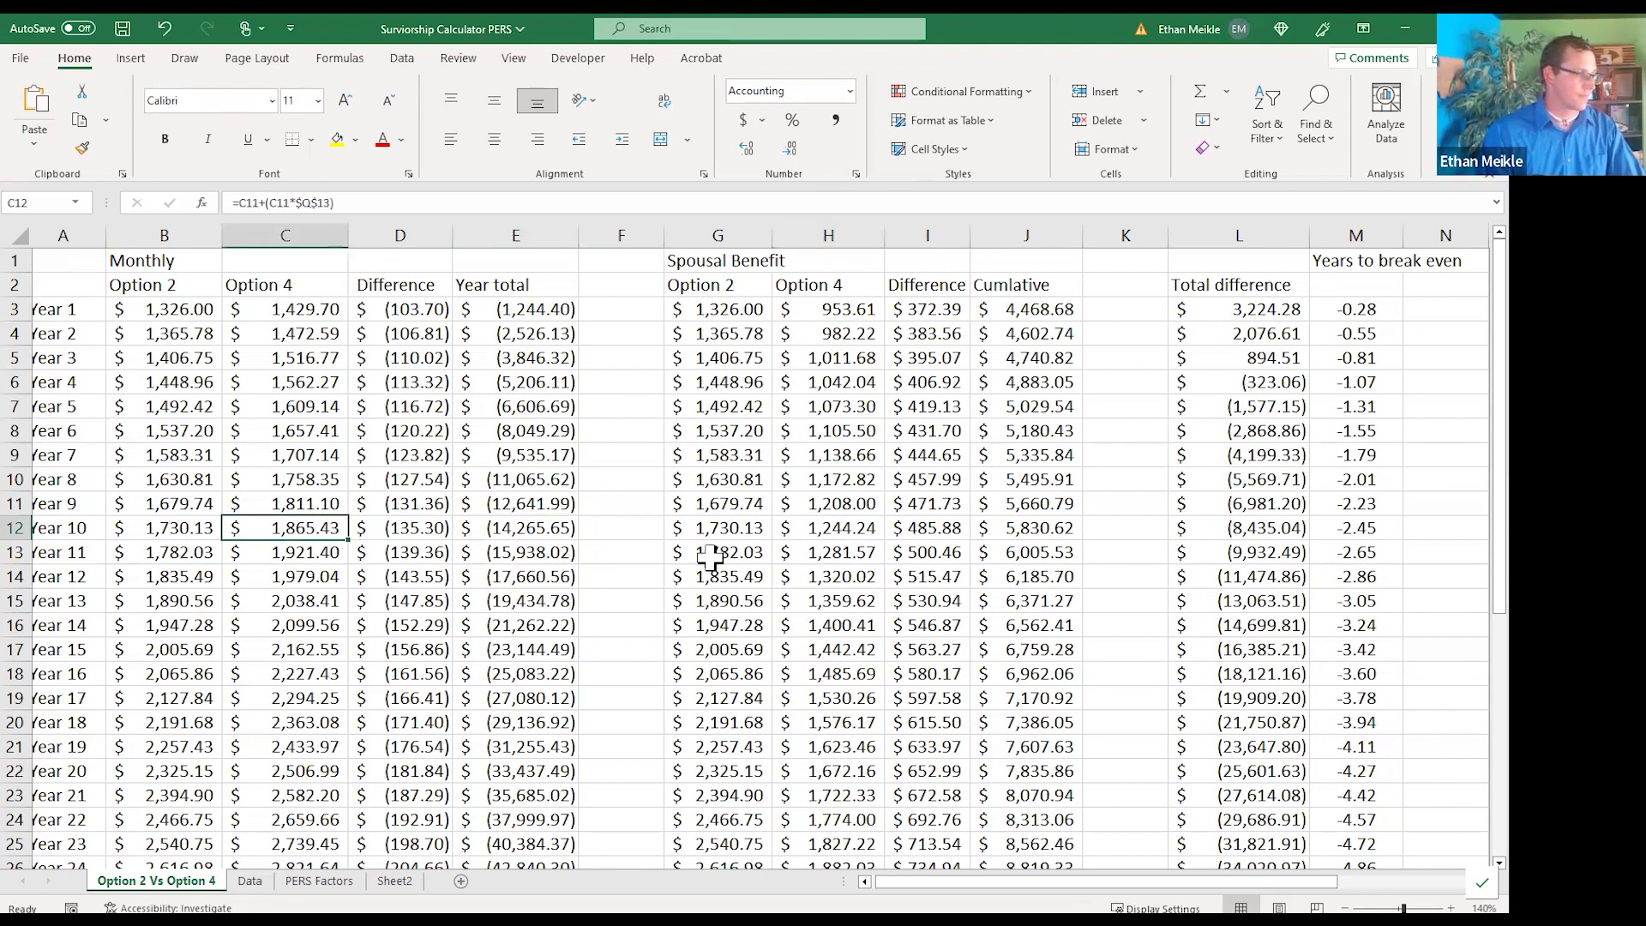
click(814, 533)
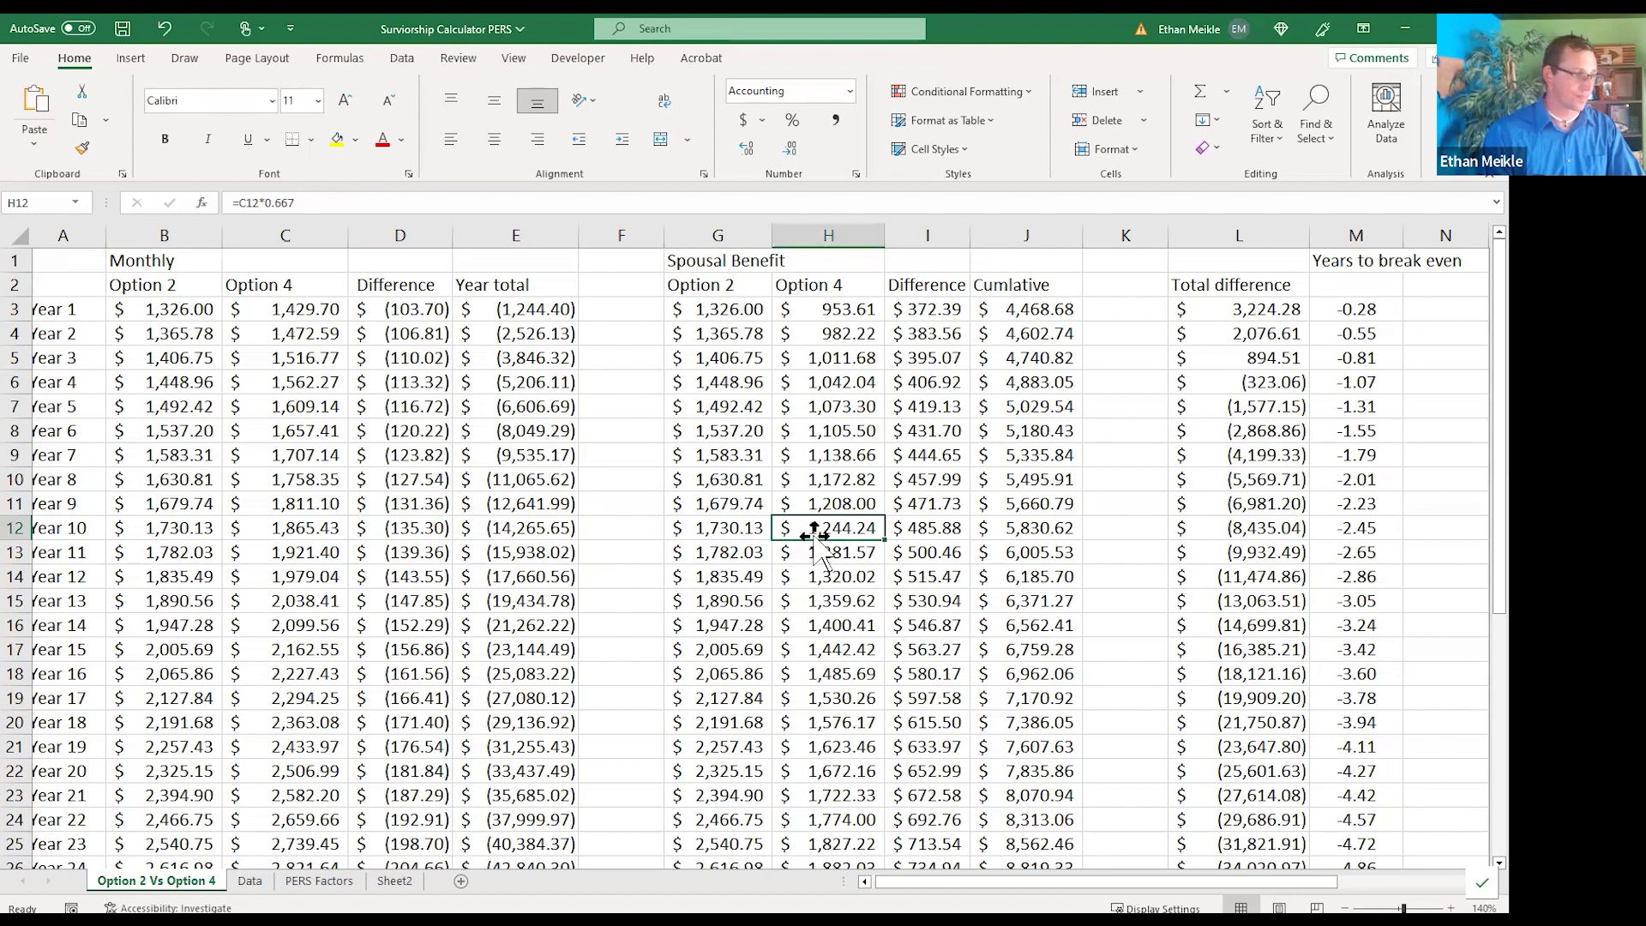
Compare the Year 10 monthly Option 2 amount with the spouse's Option 2 benefit, and check the spousal difference between the options
click(161, 532)
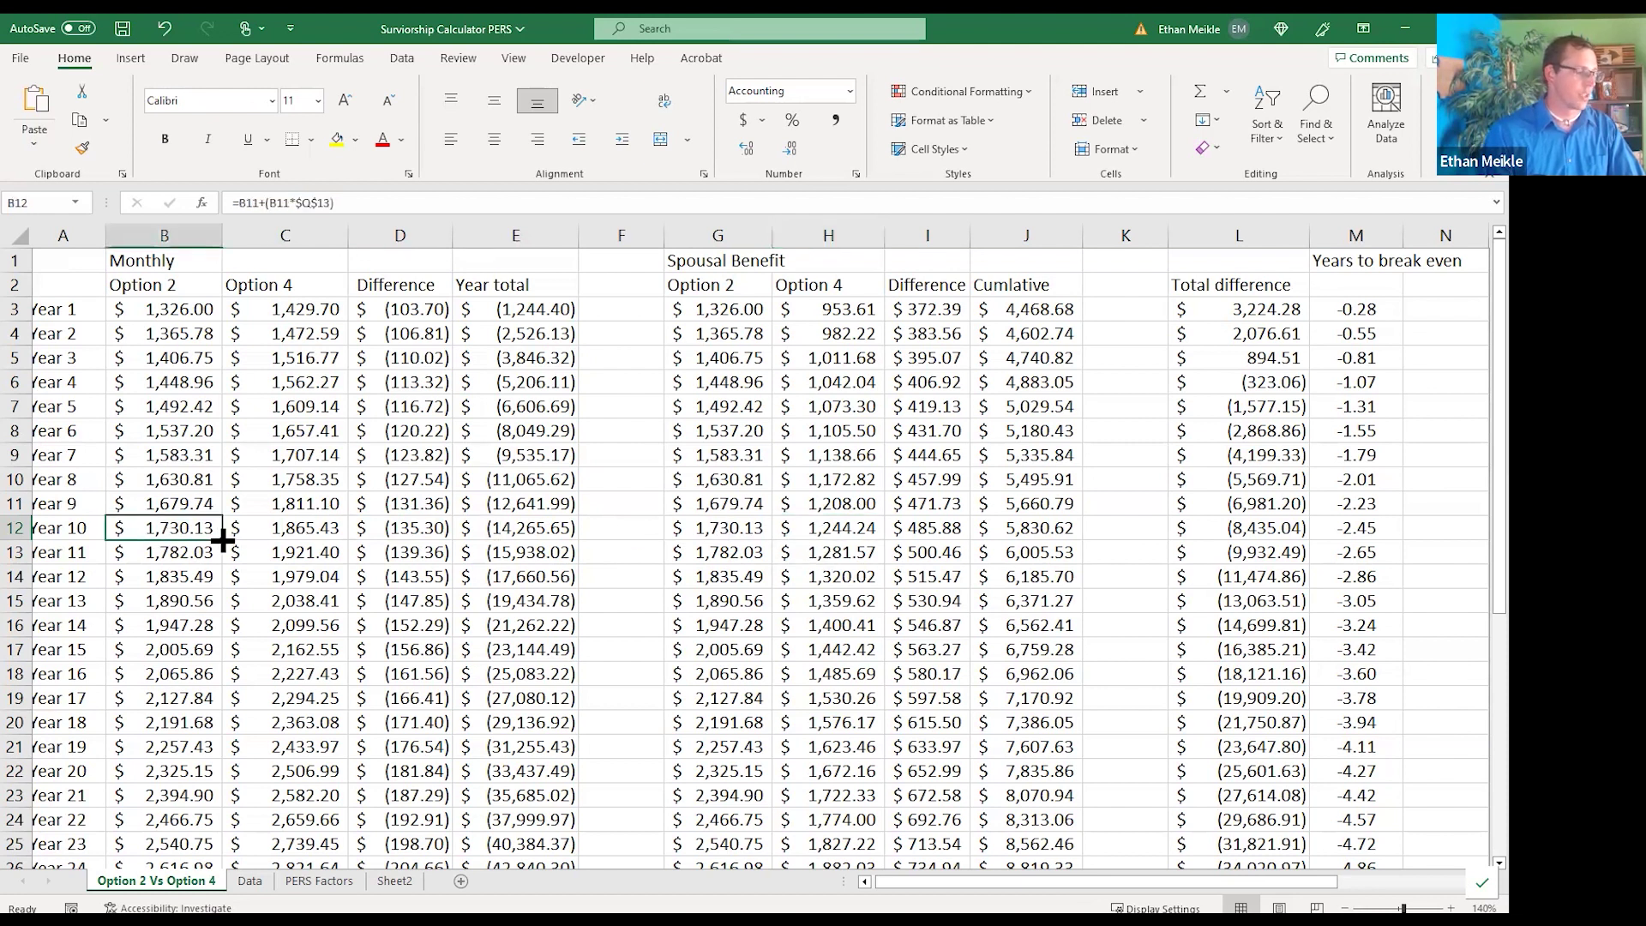
click(717, 535)
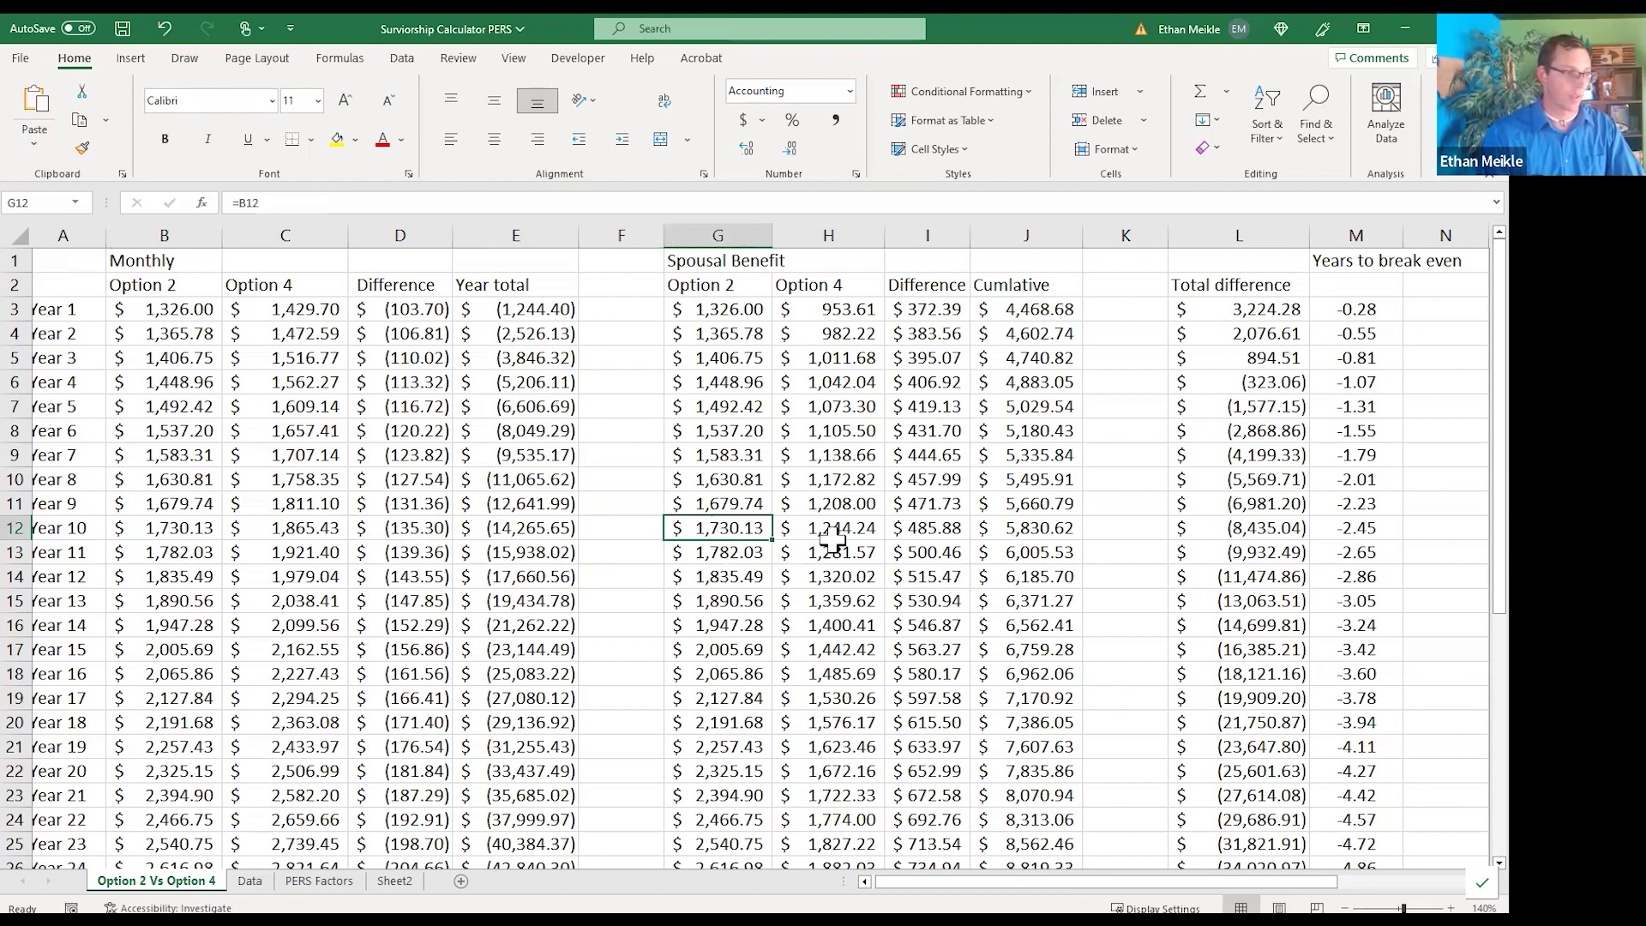
click(917, 524)
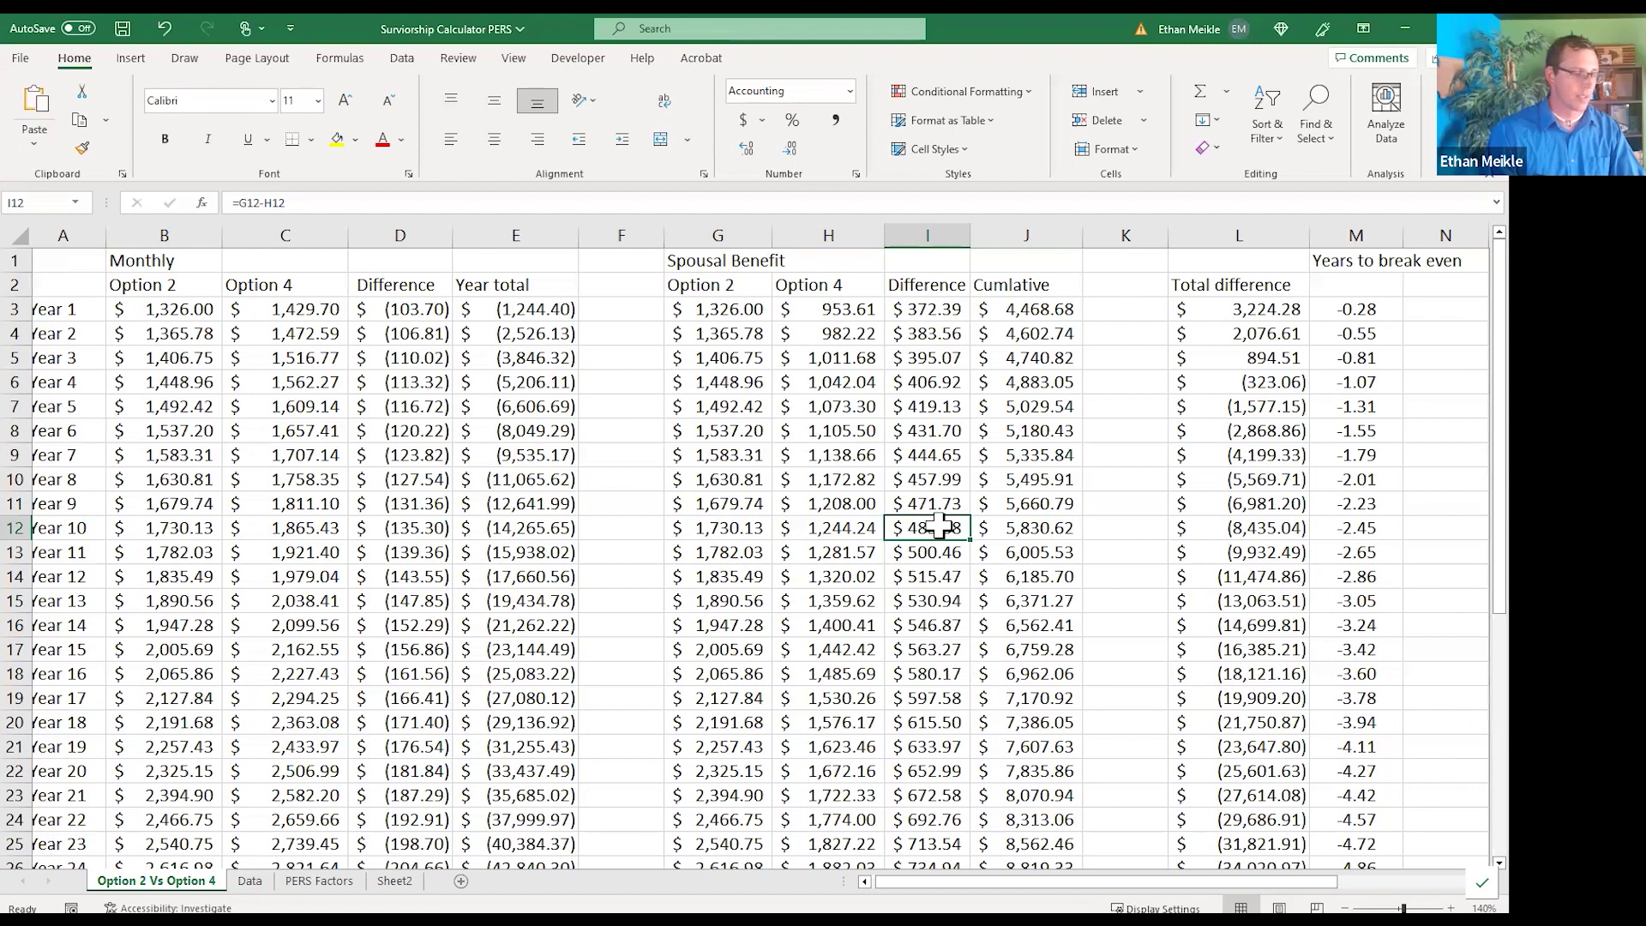
Trace how the monthly spousal benefit difference grows from Year 1 through Year 16, and compare it with the retiree's monthly difference
click(934, 317)
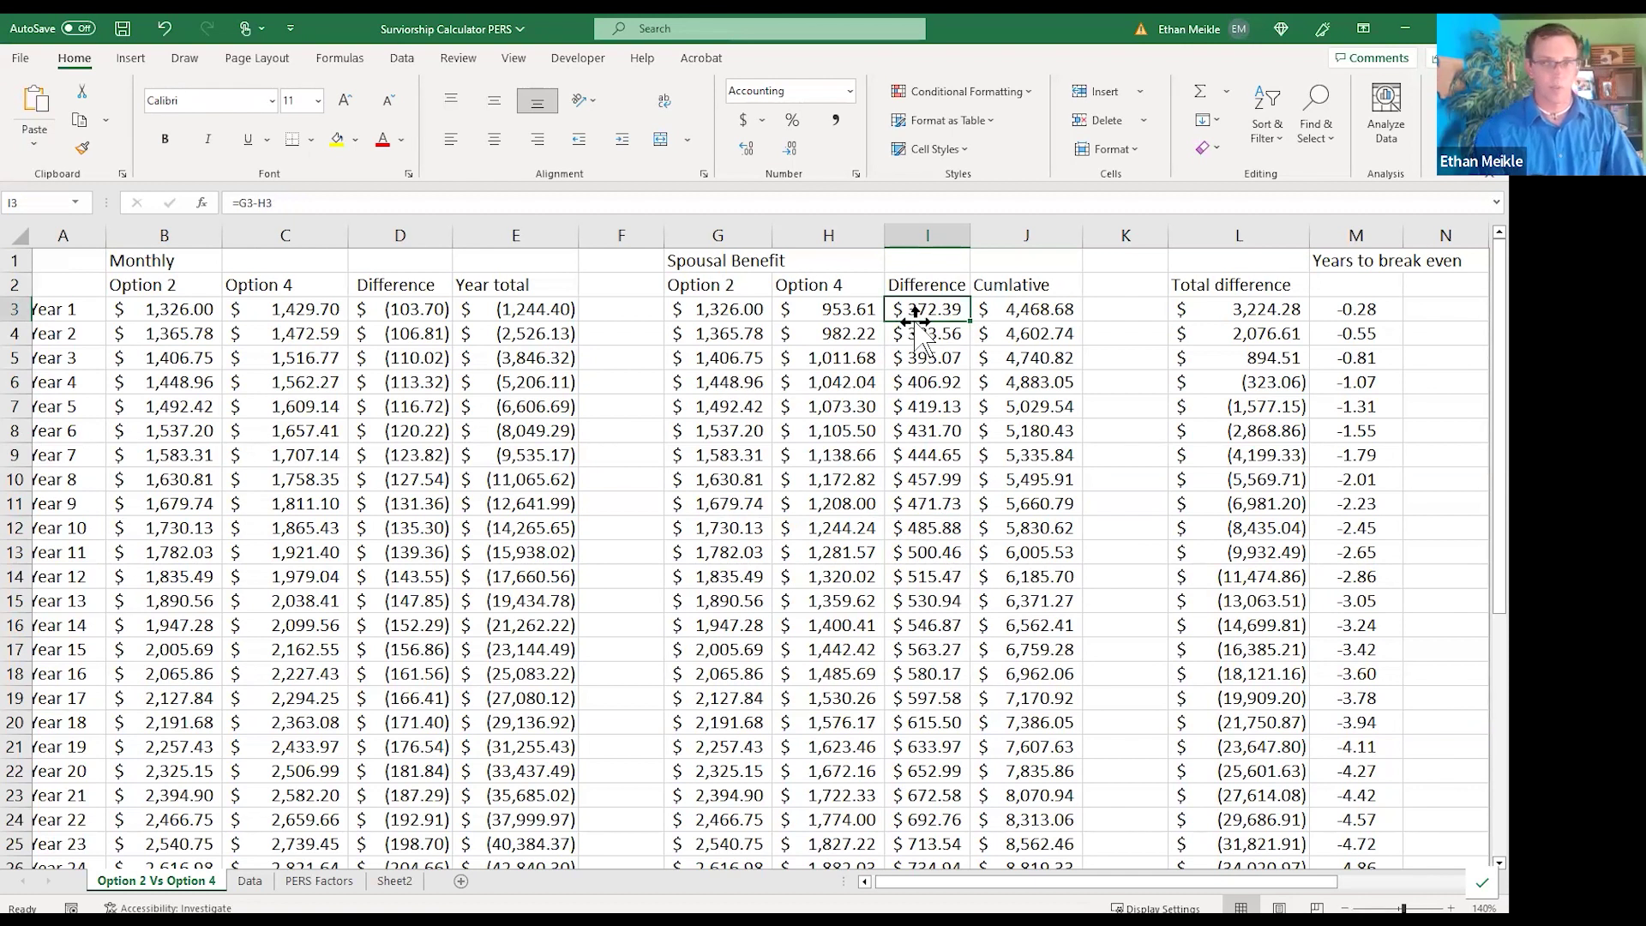
click(401, 336)
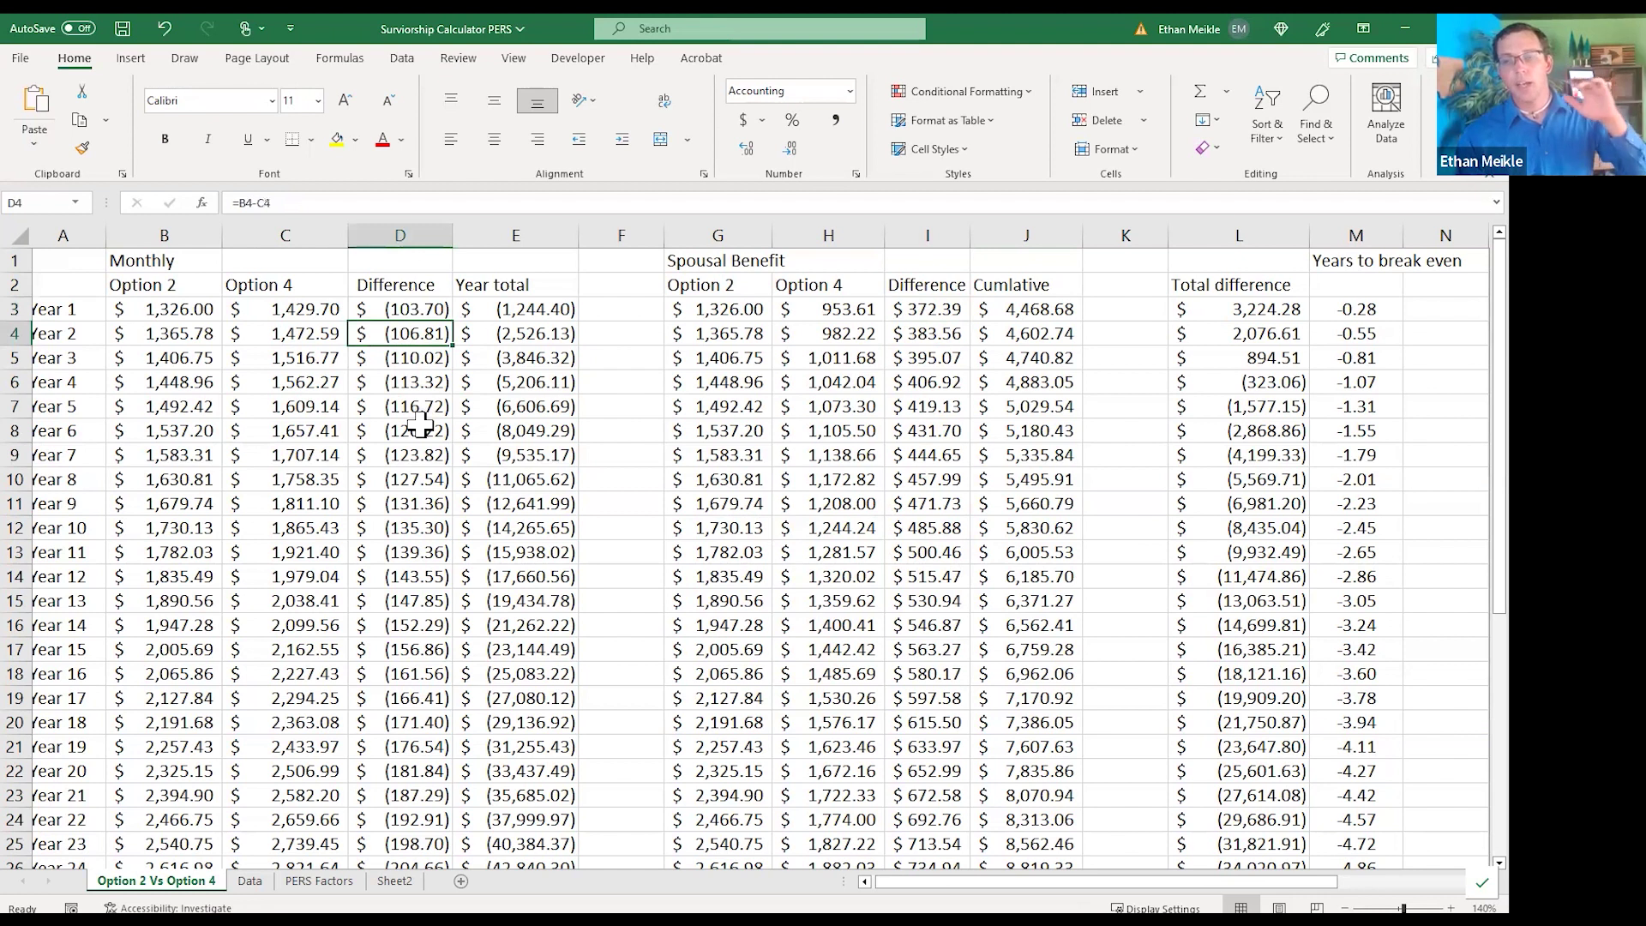
click(924, 311)
drag(929, 331, 928, 673)
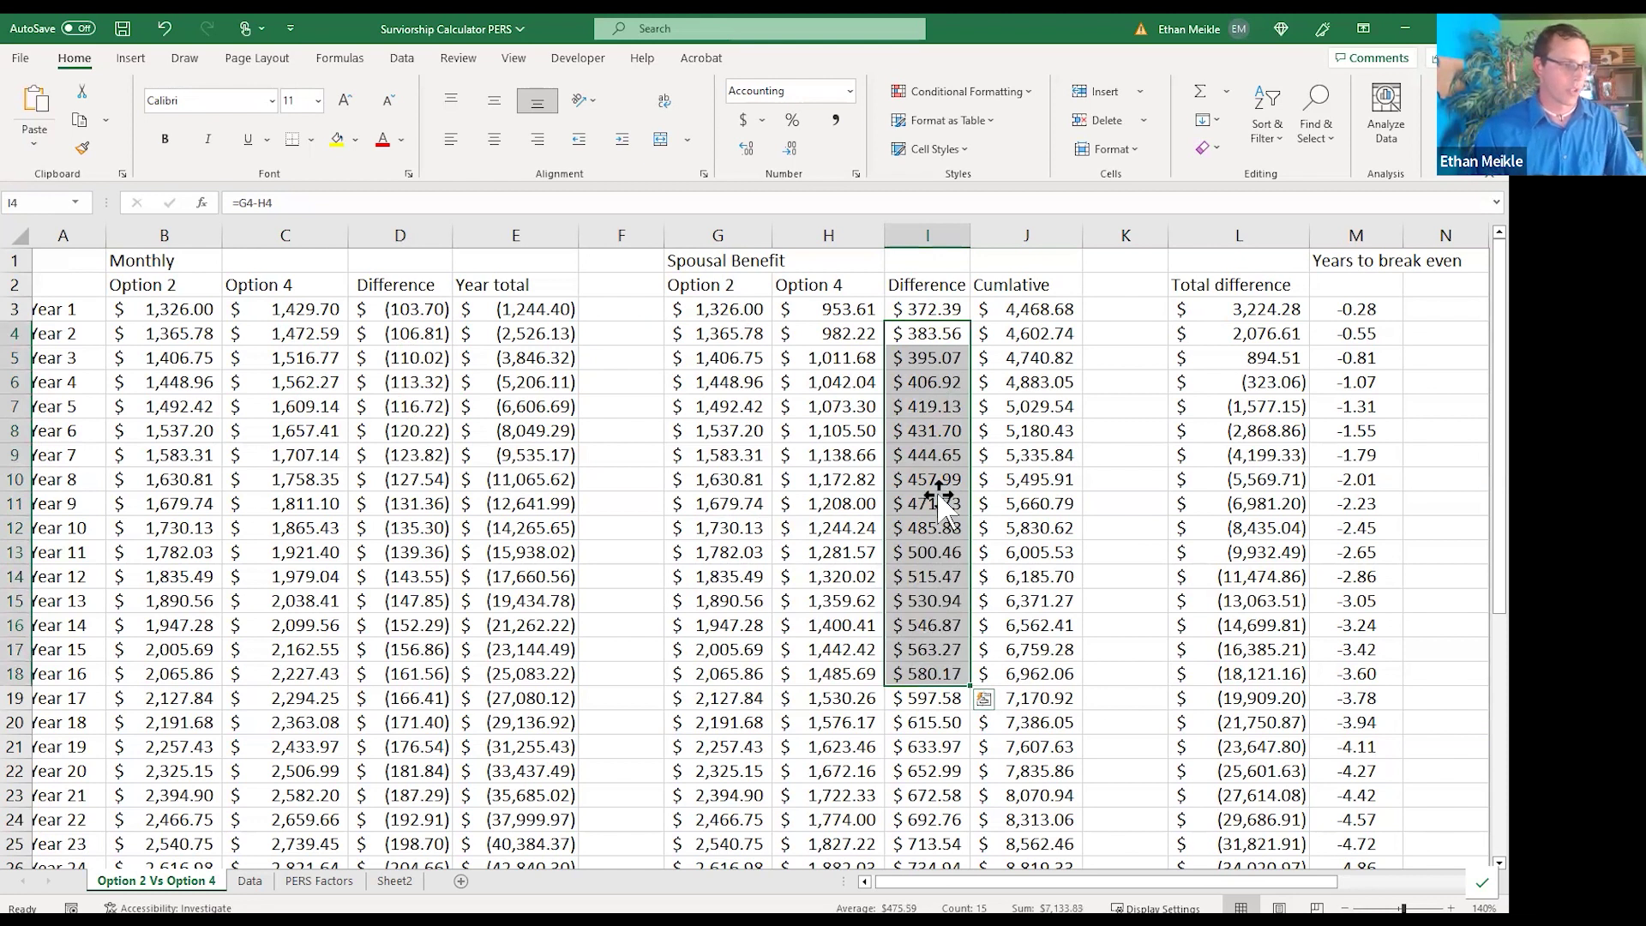
click(942, 524)
click(943, 600)
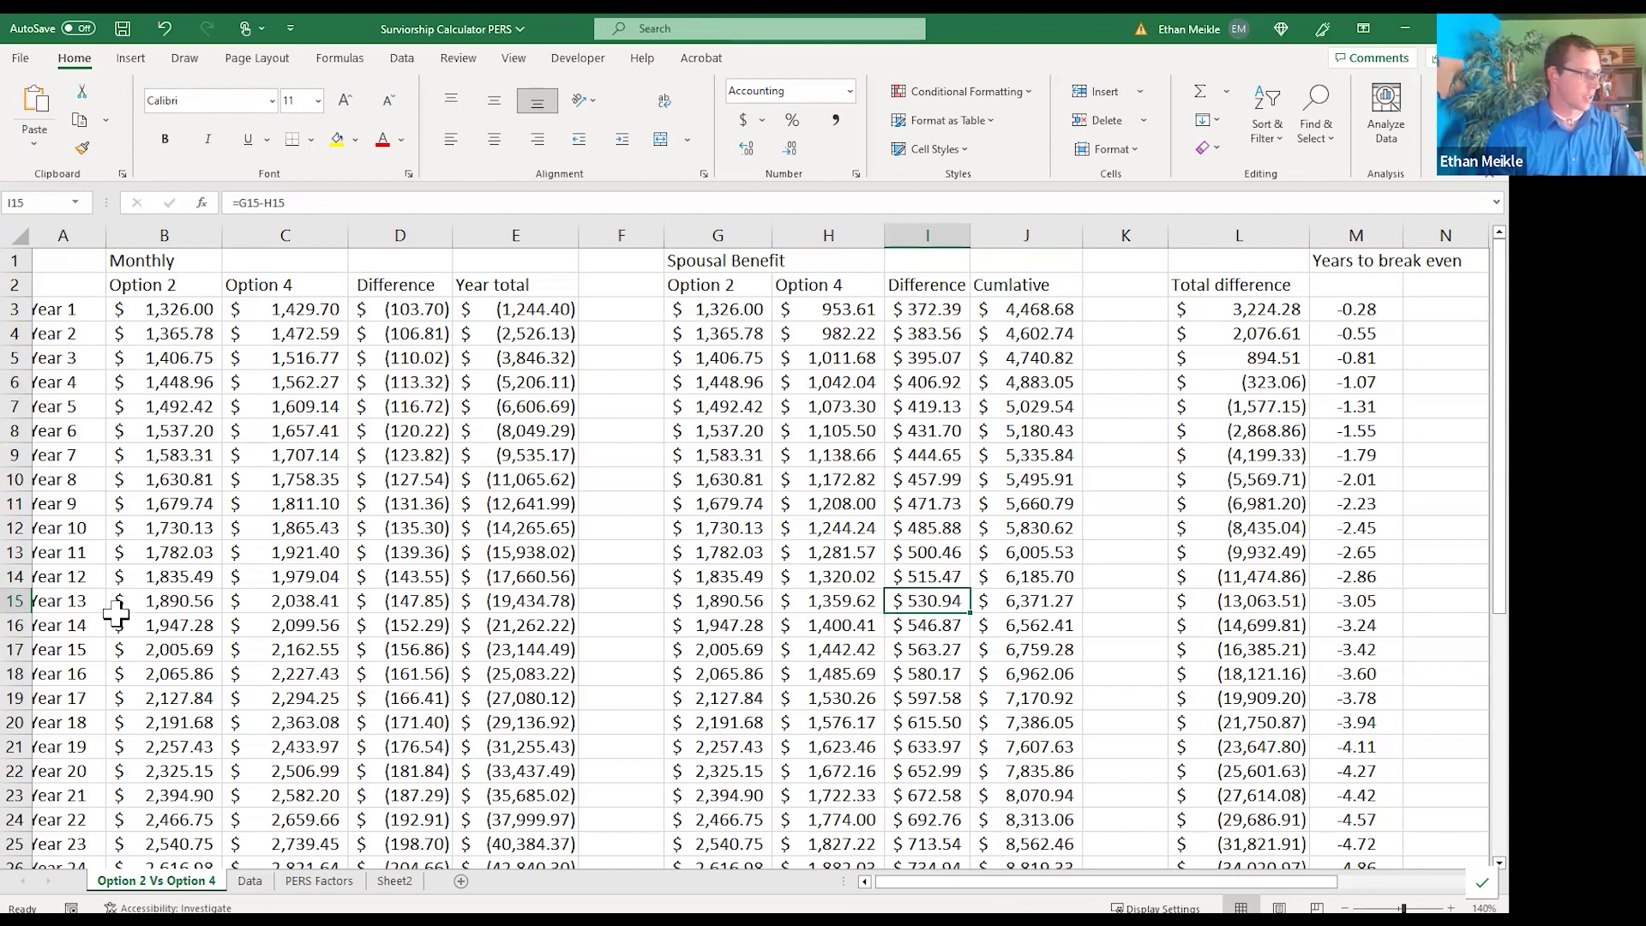
Examine the Year 10 row's spousal difference, its cumulative amount and the years to break even
click(17, 527)
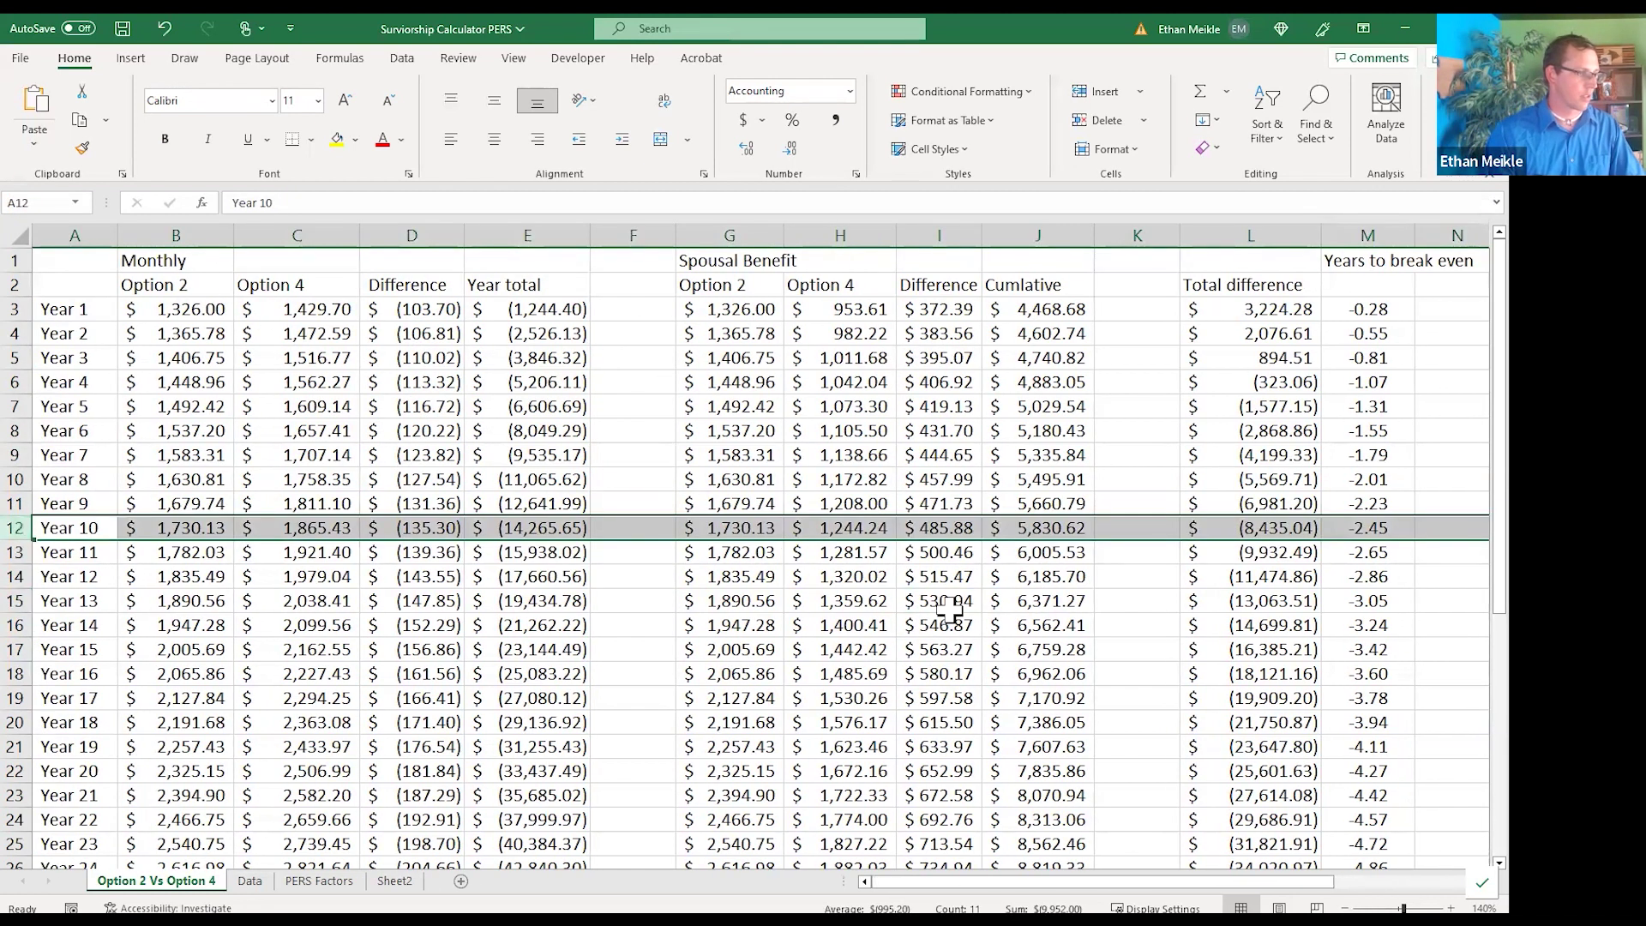
click(960, 527)
click(1063, 531)
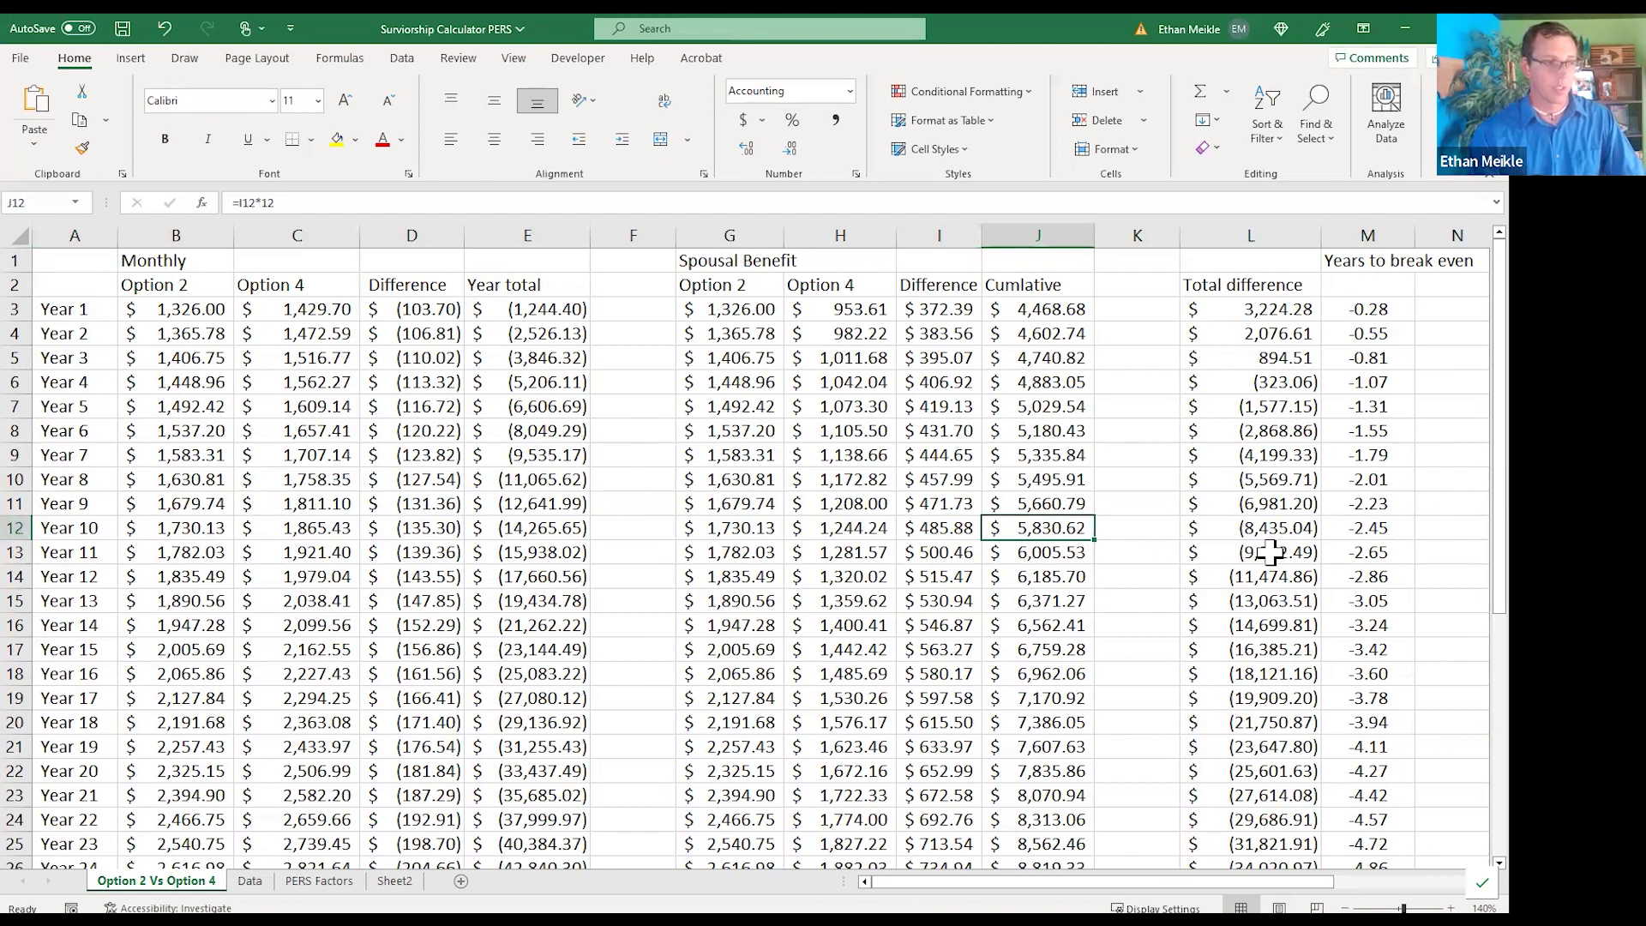
click(1366, 532)
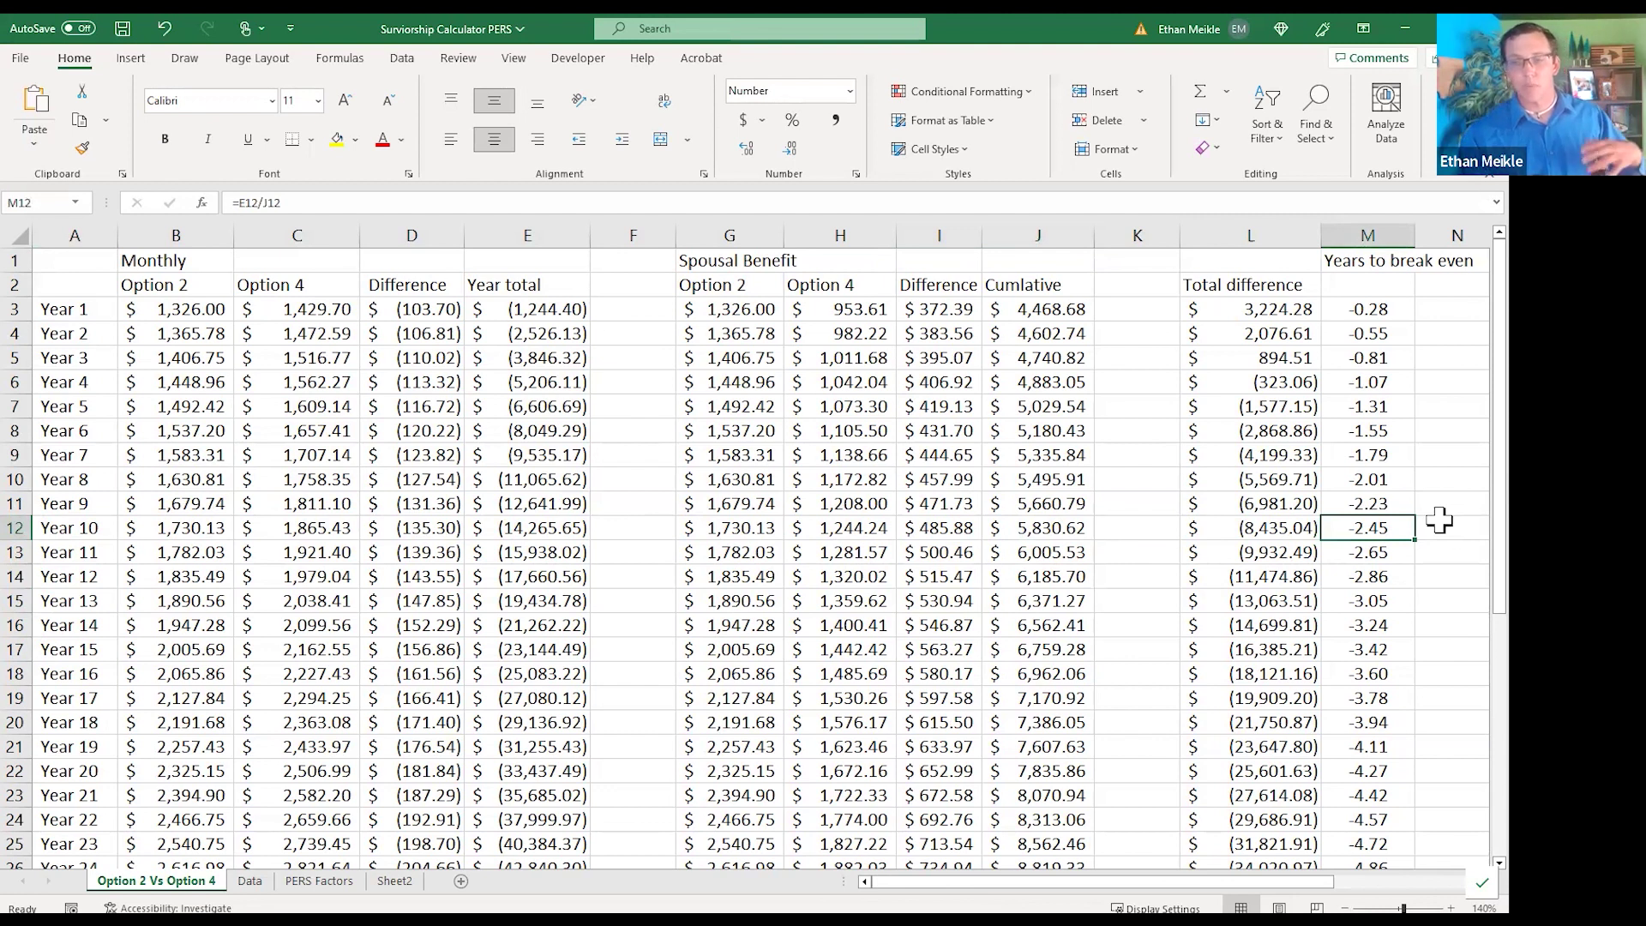
Examine the Year 25 row and its years to break even
scroll(1106, 500, down, 1)
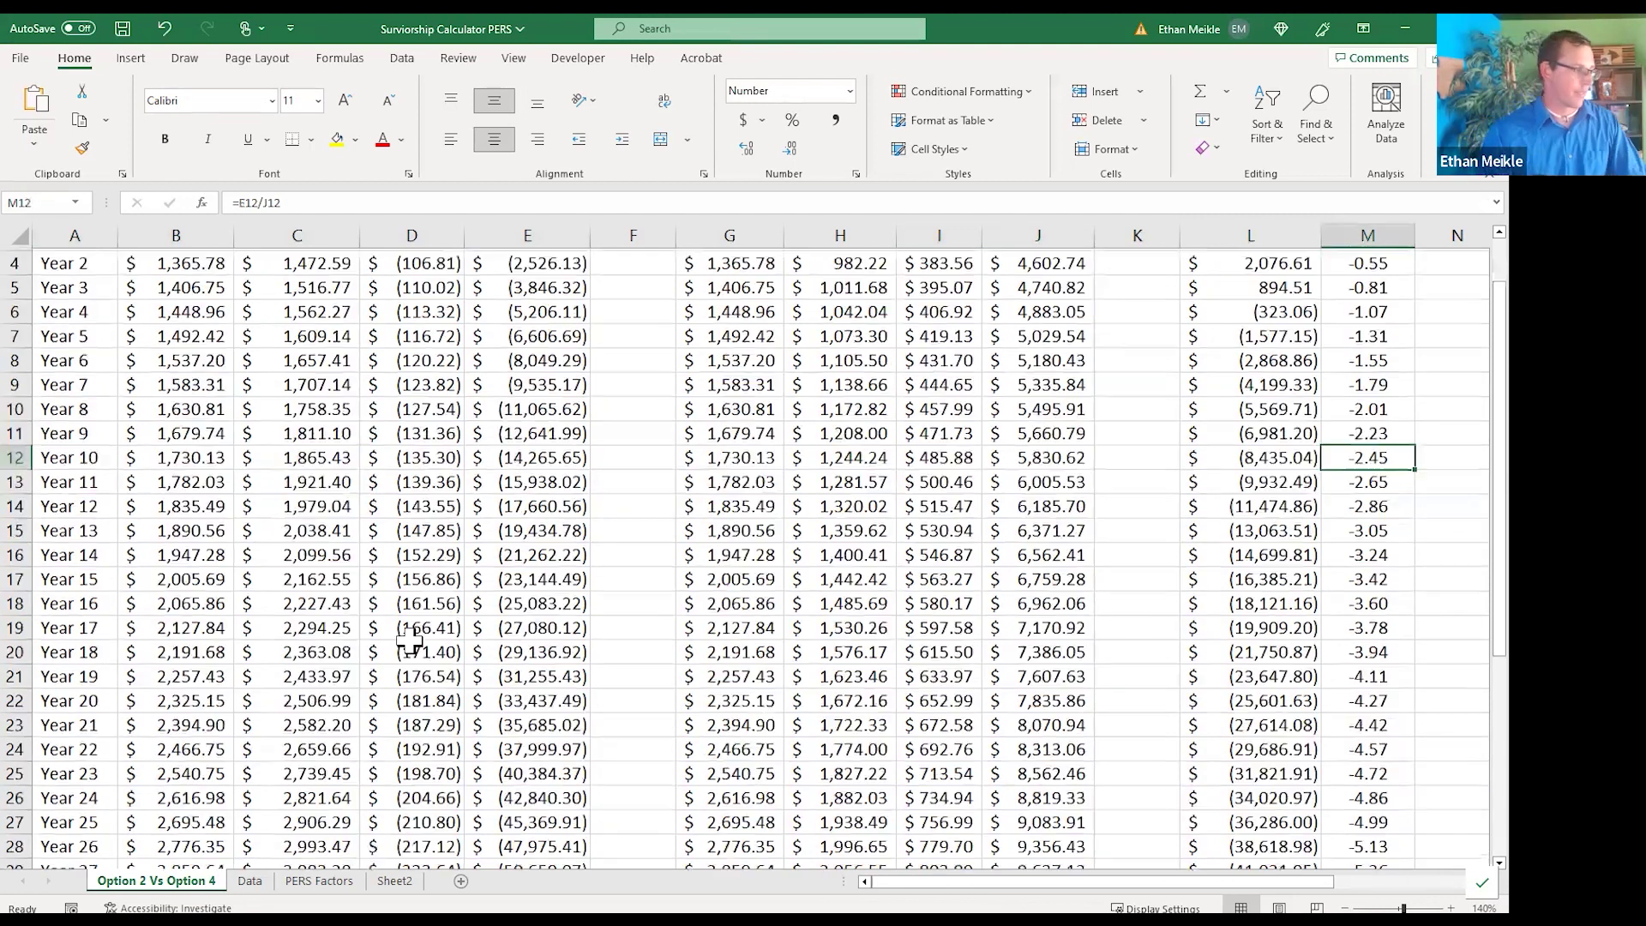
click(18, 810)
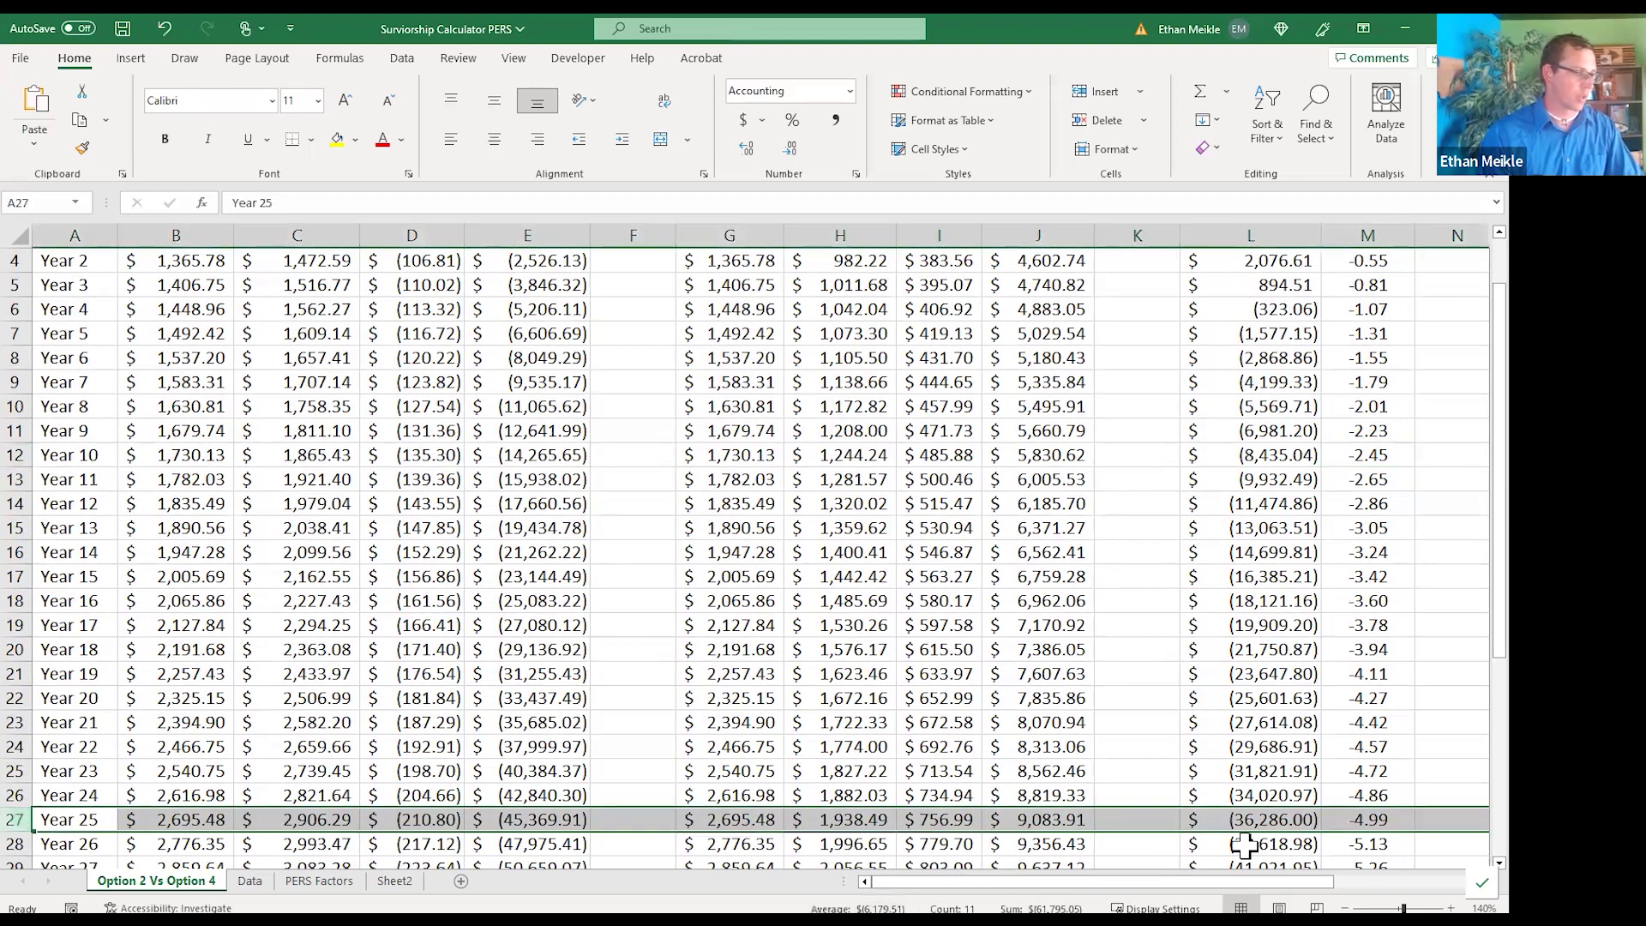
click(1406, 819)
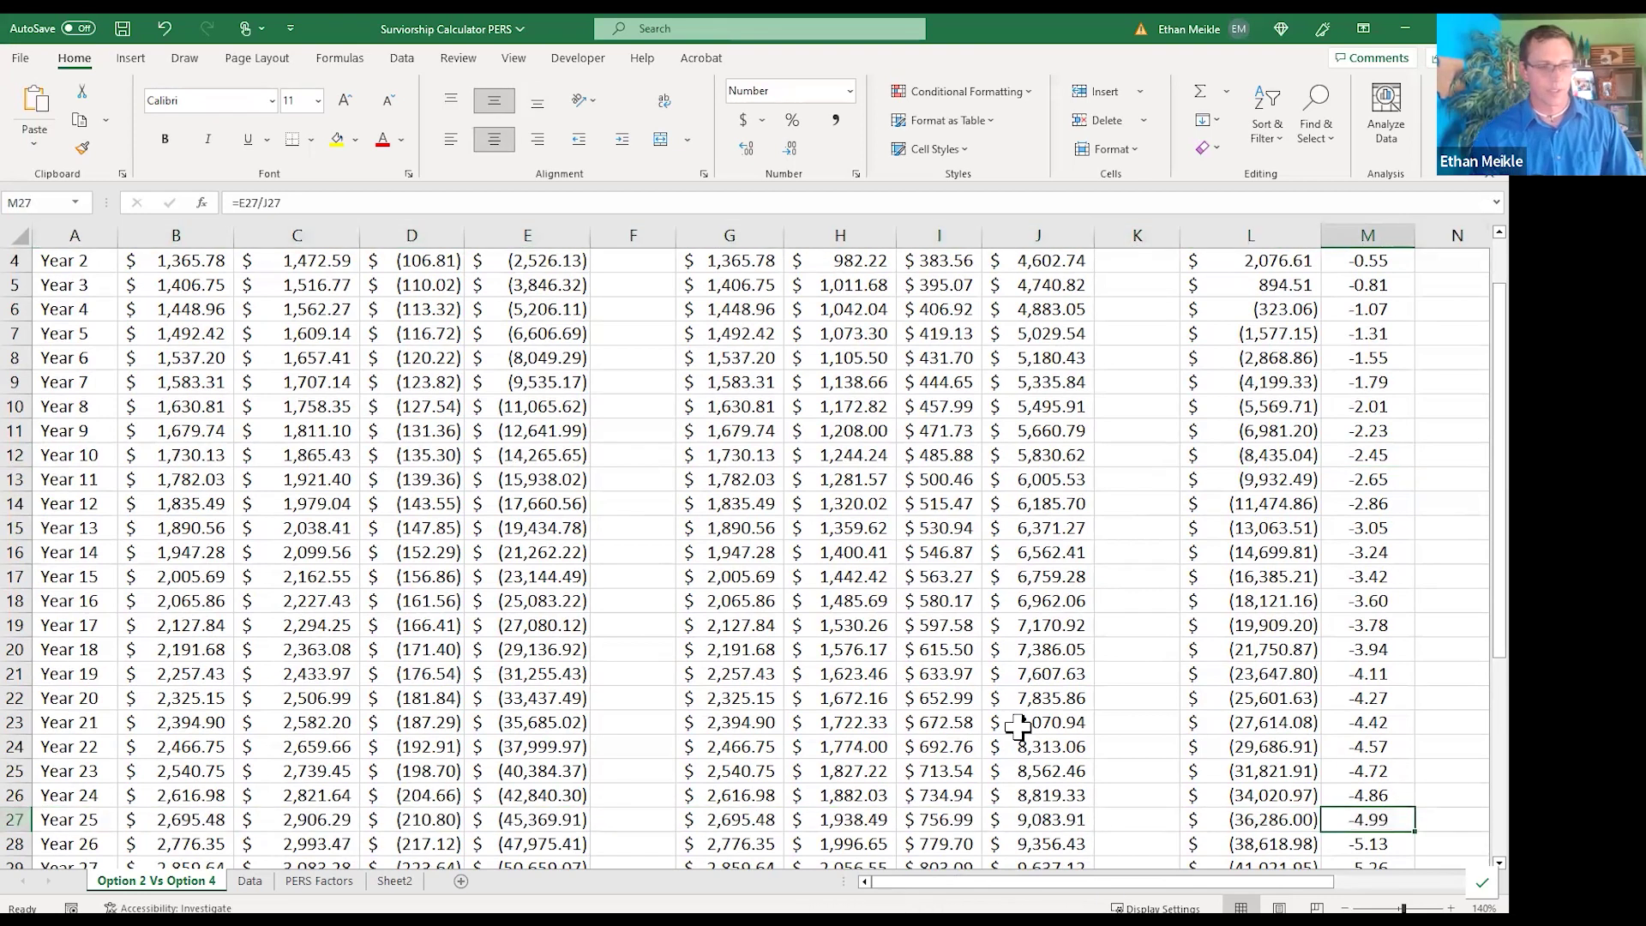
scroll(1132, 736, up, 1)
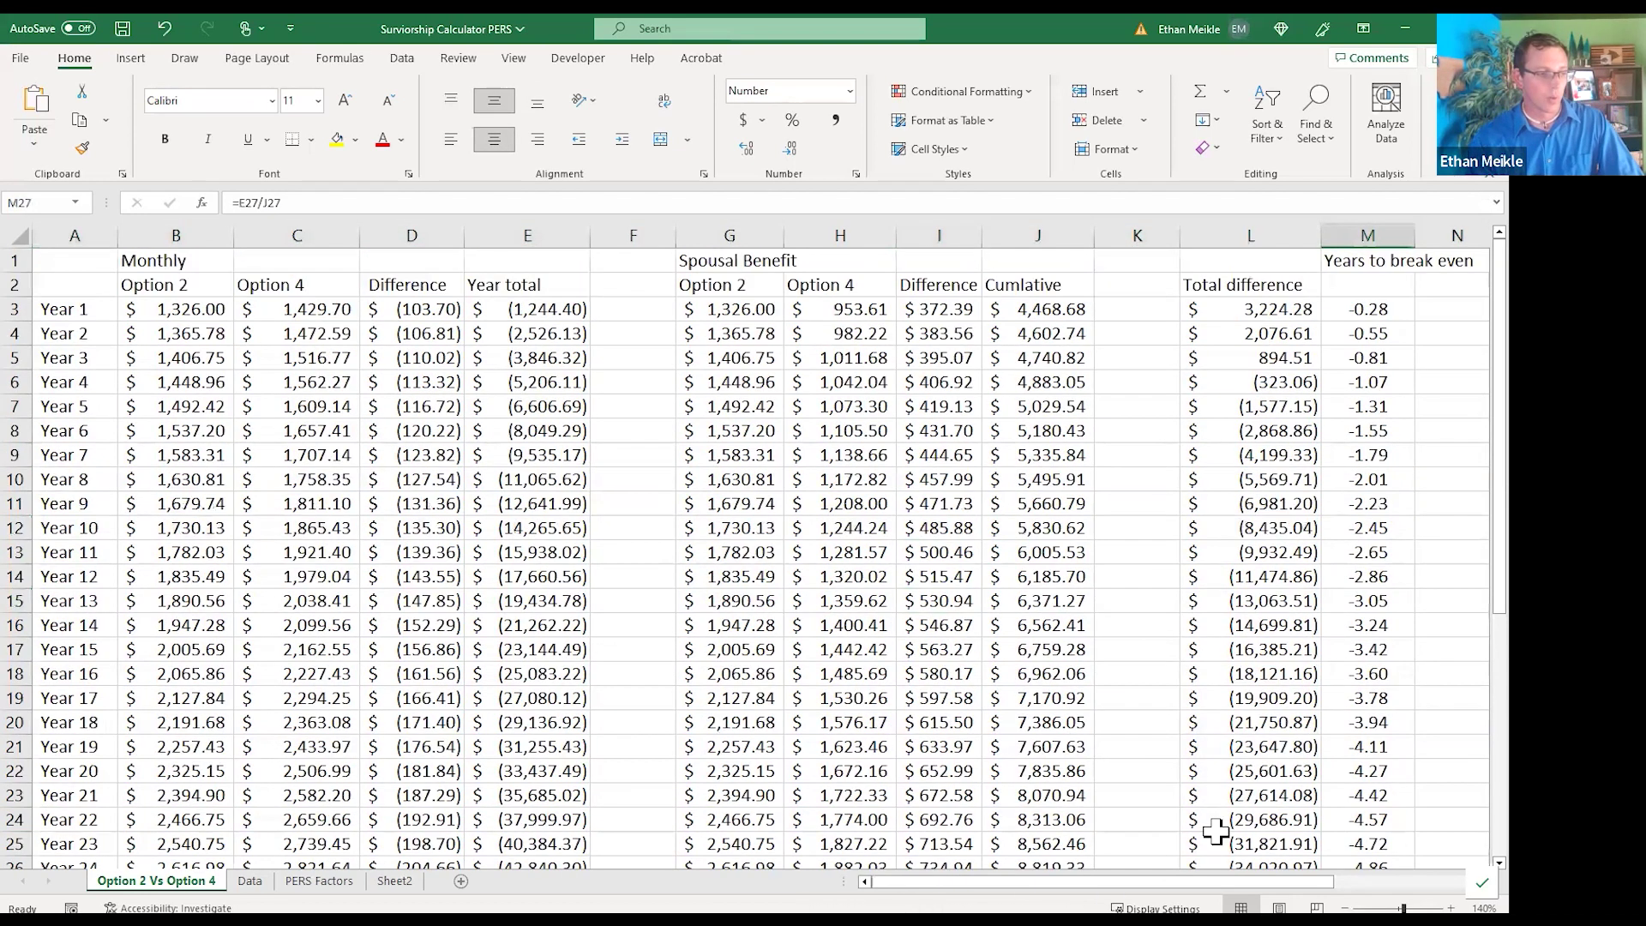